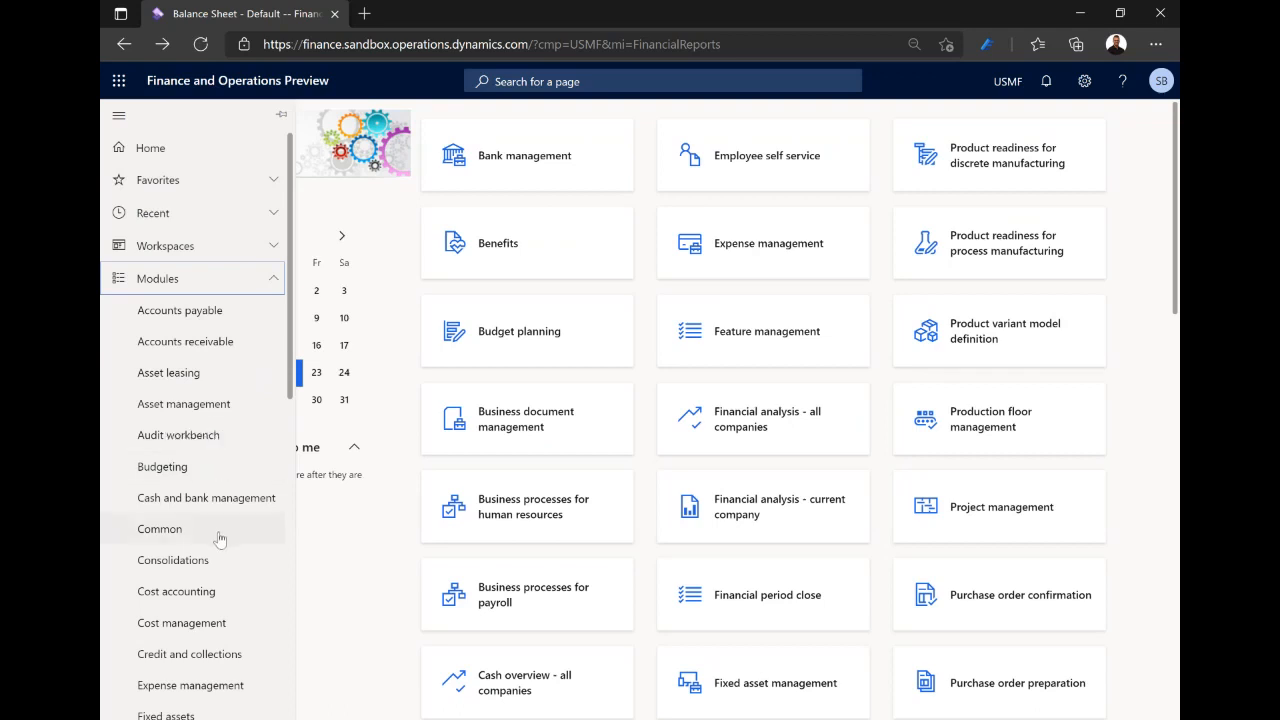
Open the General ledger's financial reporting setup to examine the dimensions used for financial reporting, and close it.
scroll(218, 545, "down", 1)
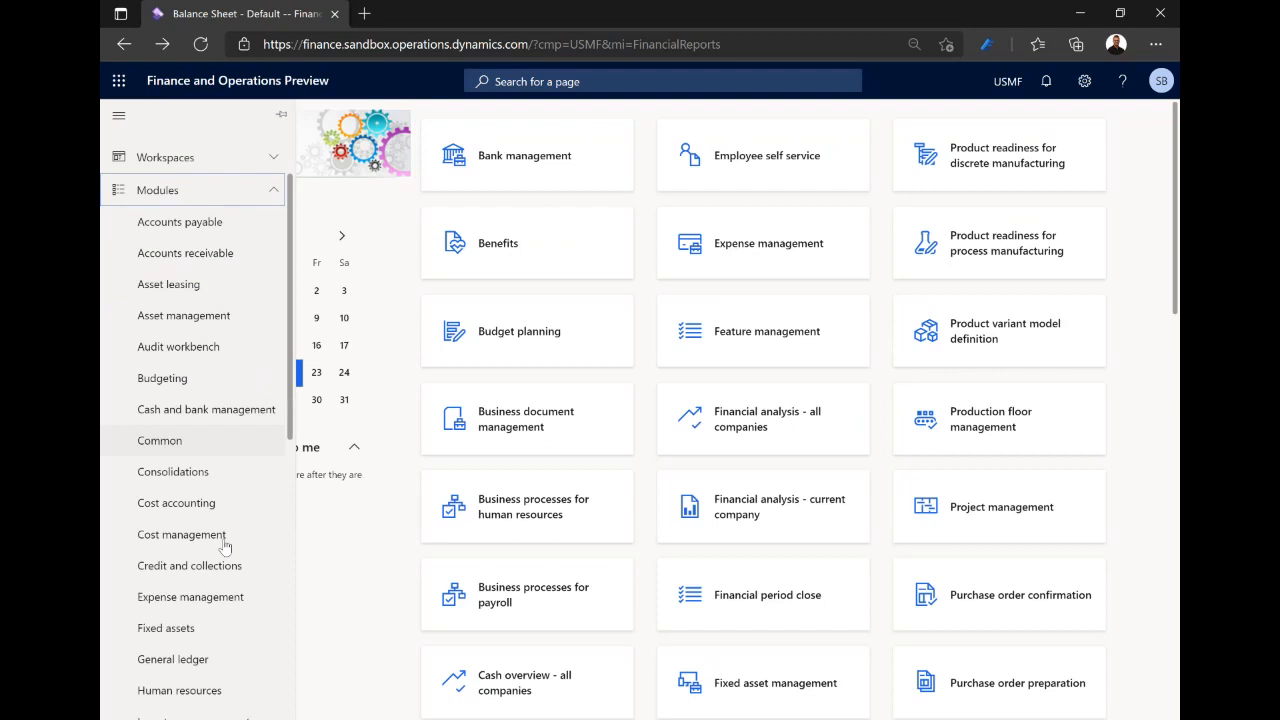
left_click(203, 660)
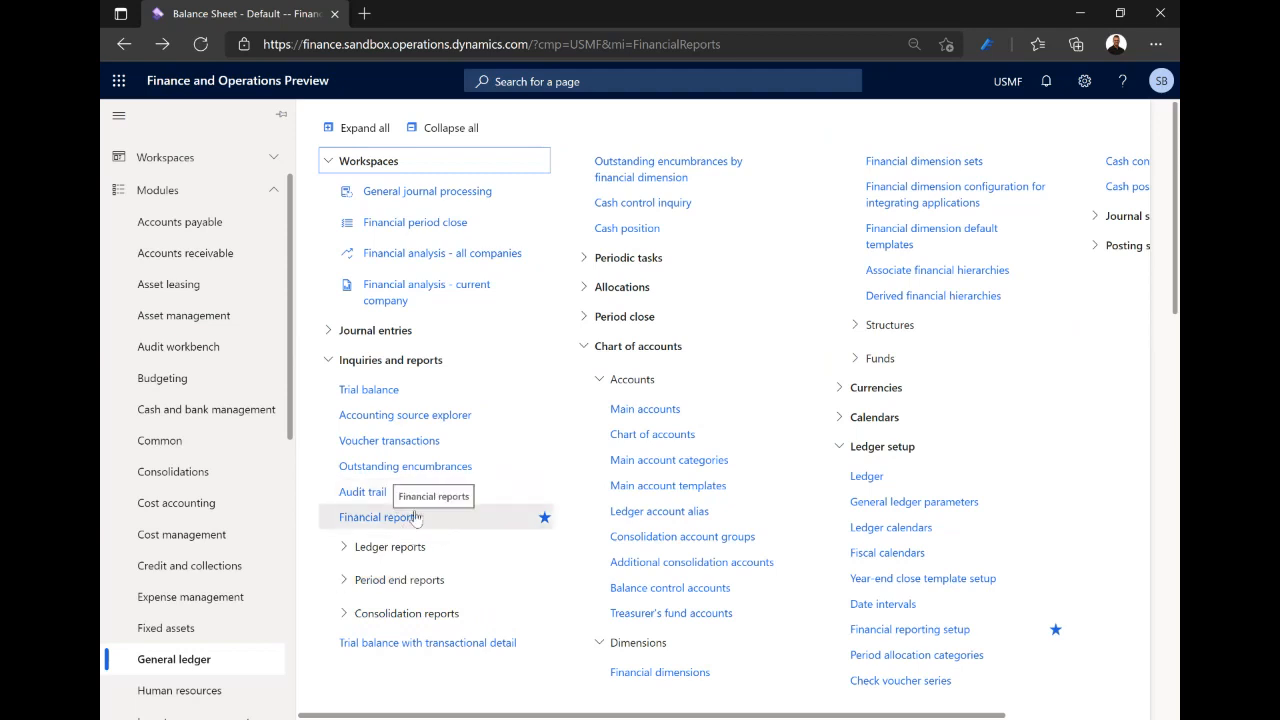
left_click(910, 632)
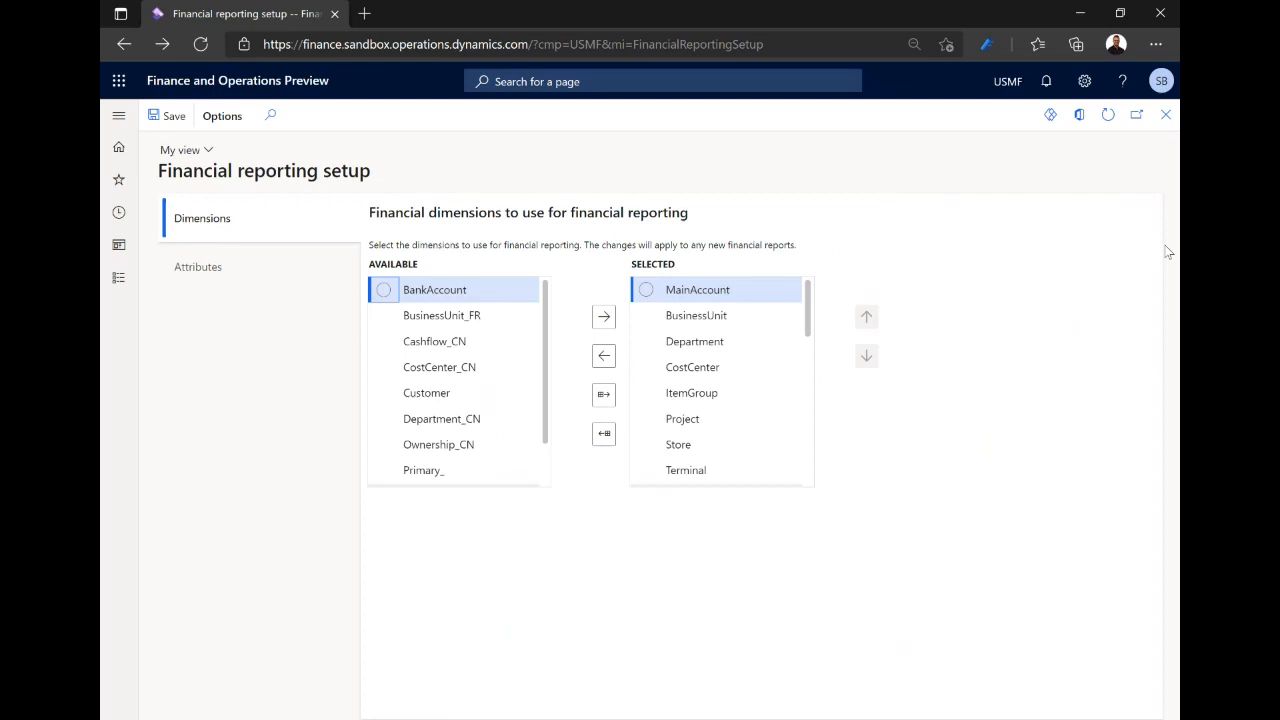
left_click(1167, 116)
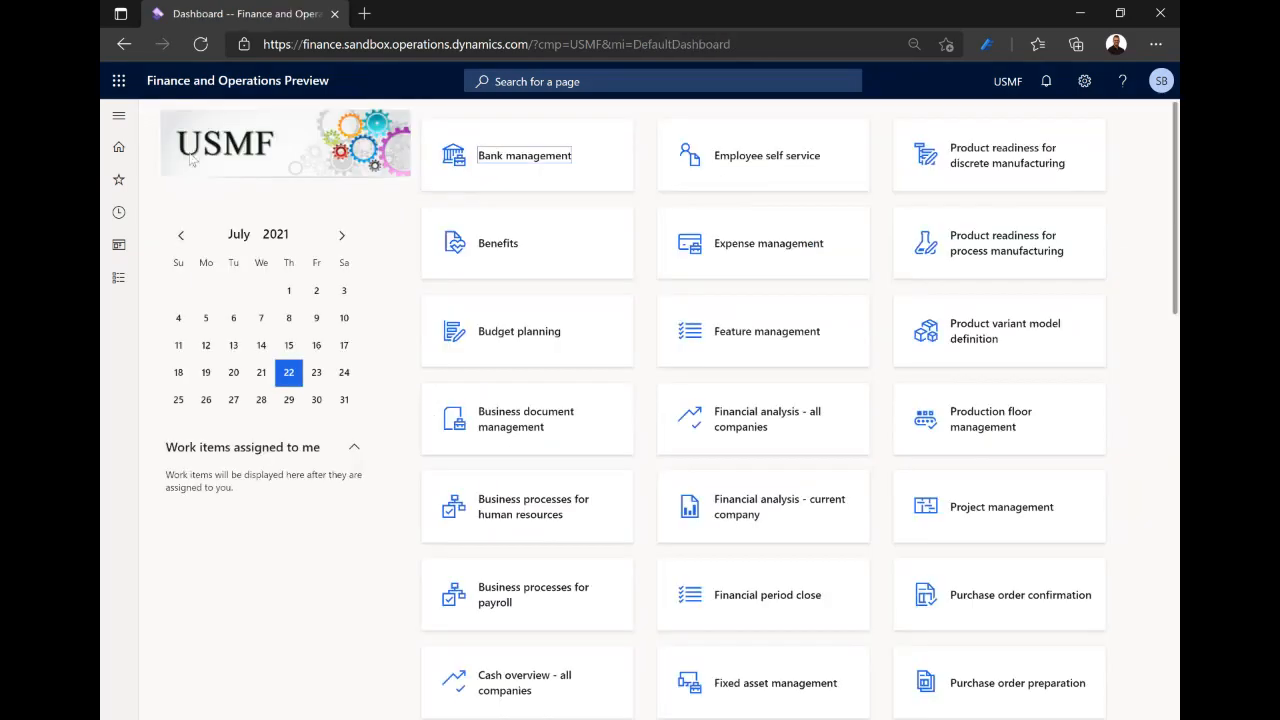
View the Balance Sheet - Default financial report dated 6/30/2021, look through its figures, and close it.
left_click(119, 115)
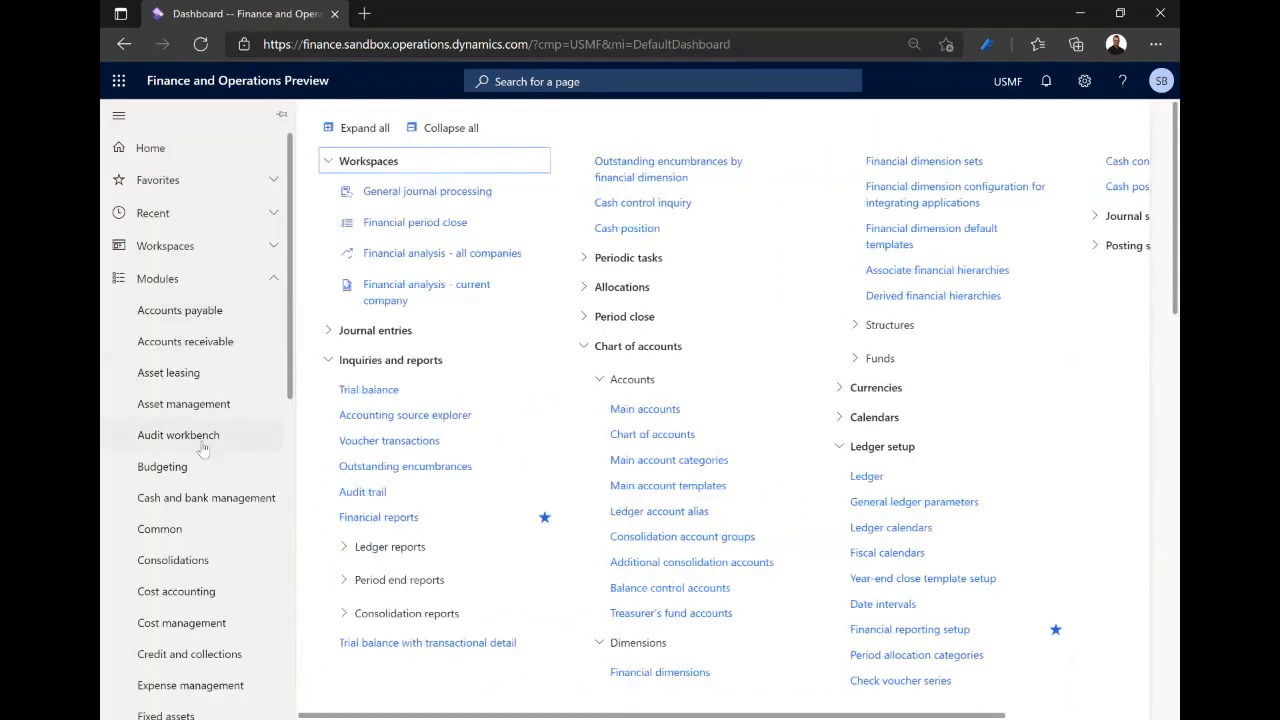
left_click(380, 519)
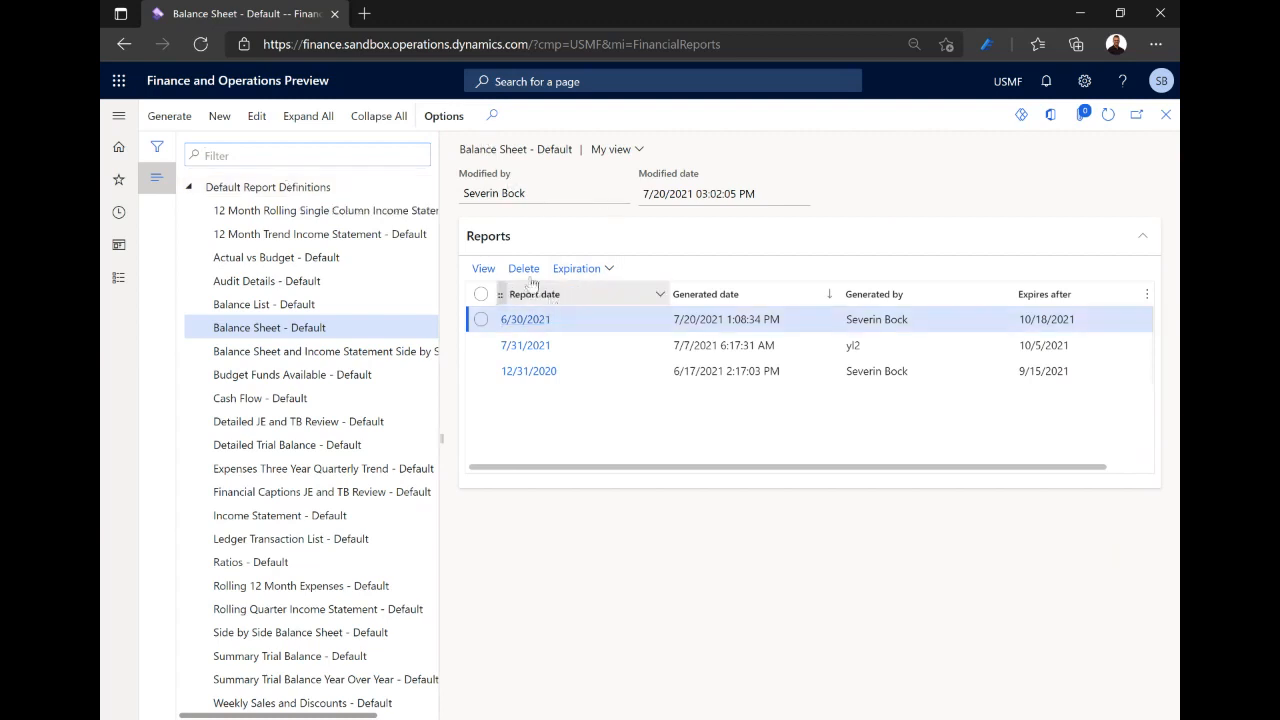
left_click(494, 271)
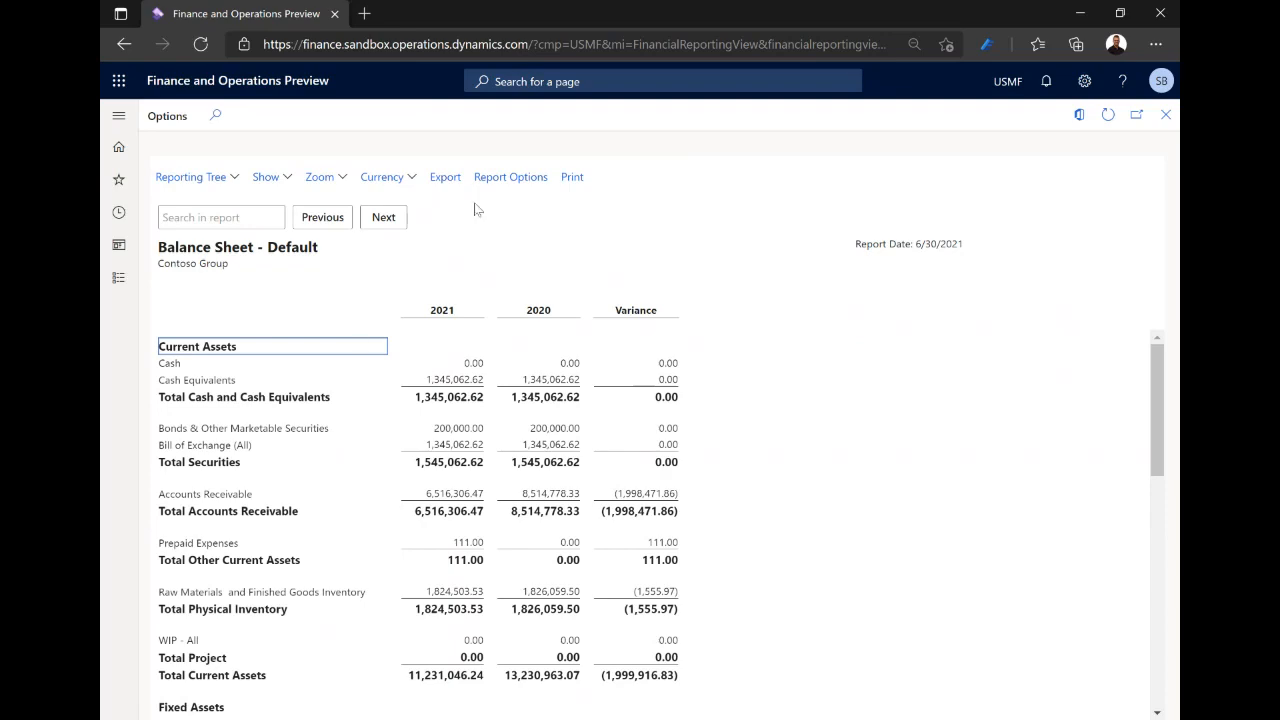
scroll(577, 368, "down", 1)
scroll(577, 368, "down", 3)
scroll(577, 368, "up", 4)
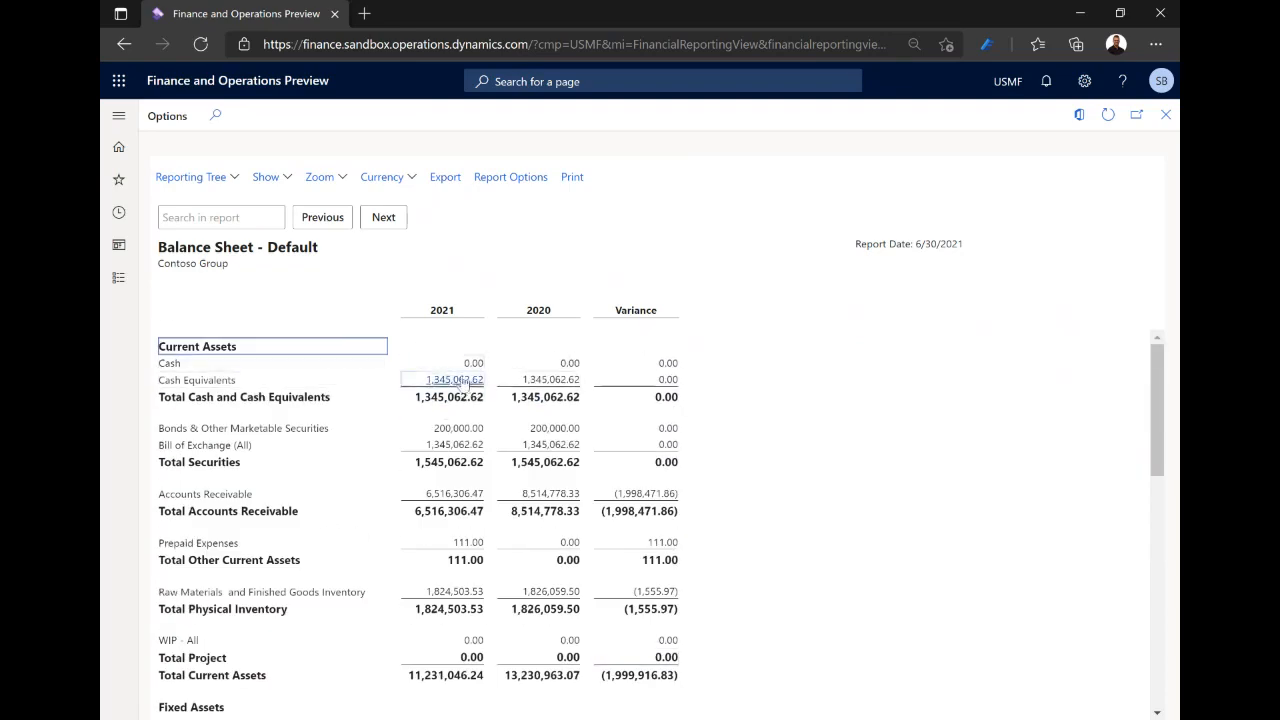
left_click(1166, 116)
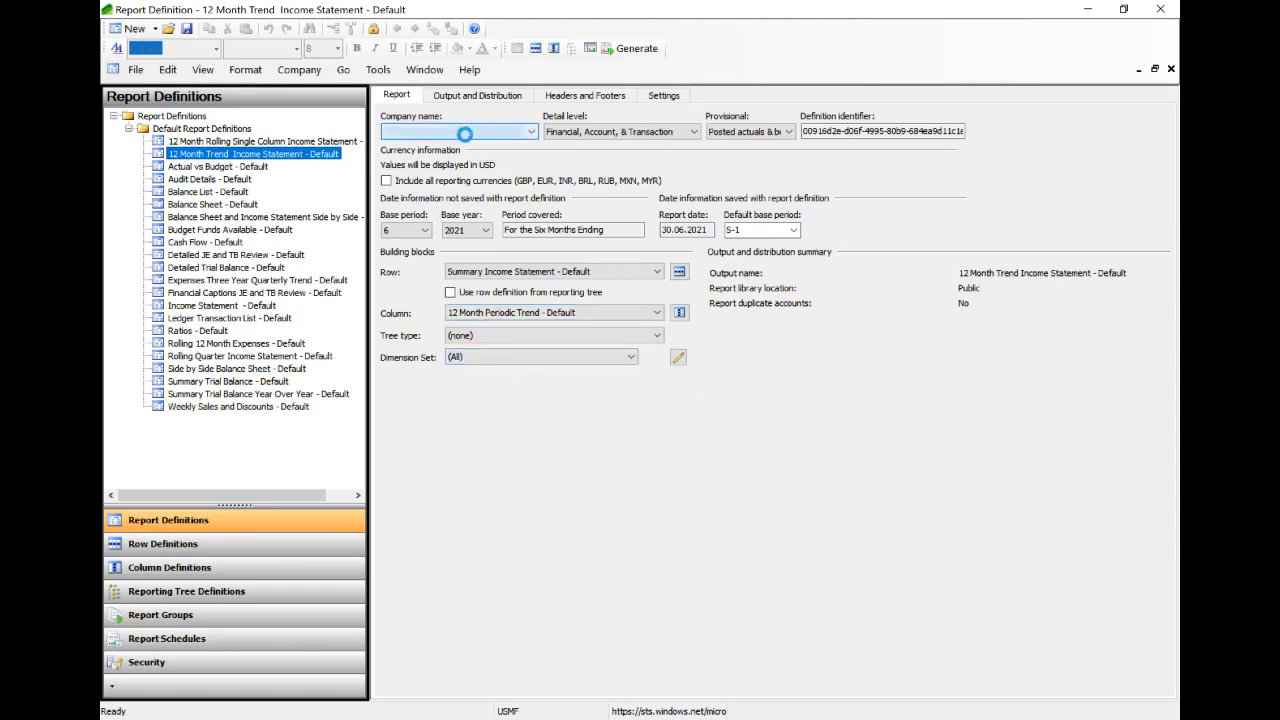
Review the company choices, output options, headers and footers of the 12 Month Trend Income Statement report definition.
left_click(472, 138)
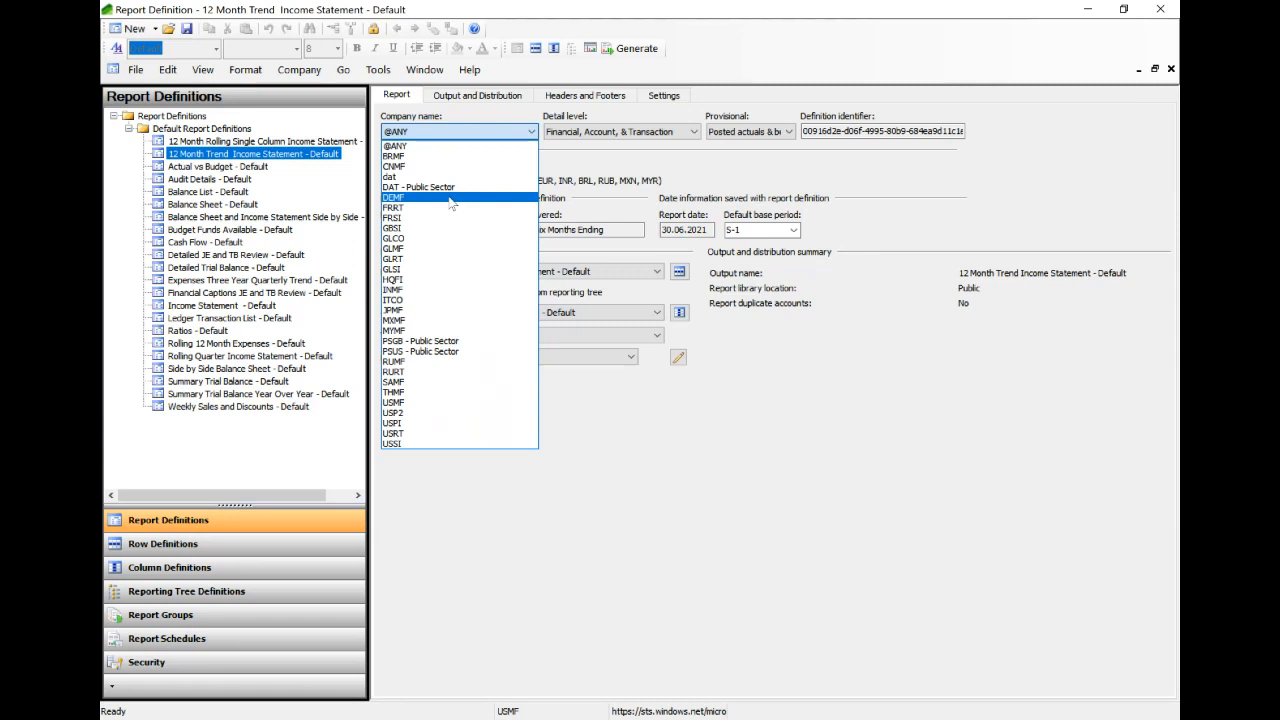
left_click(462, 131)
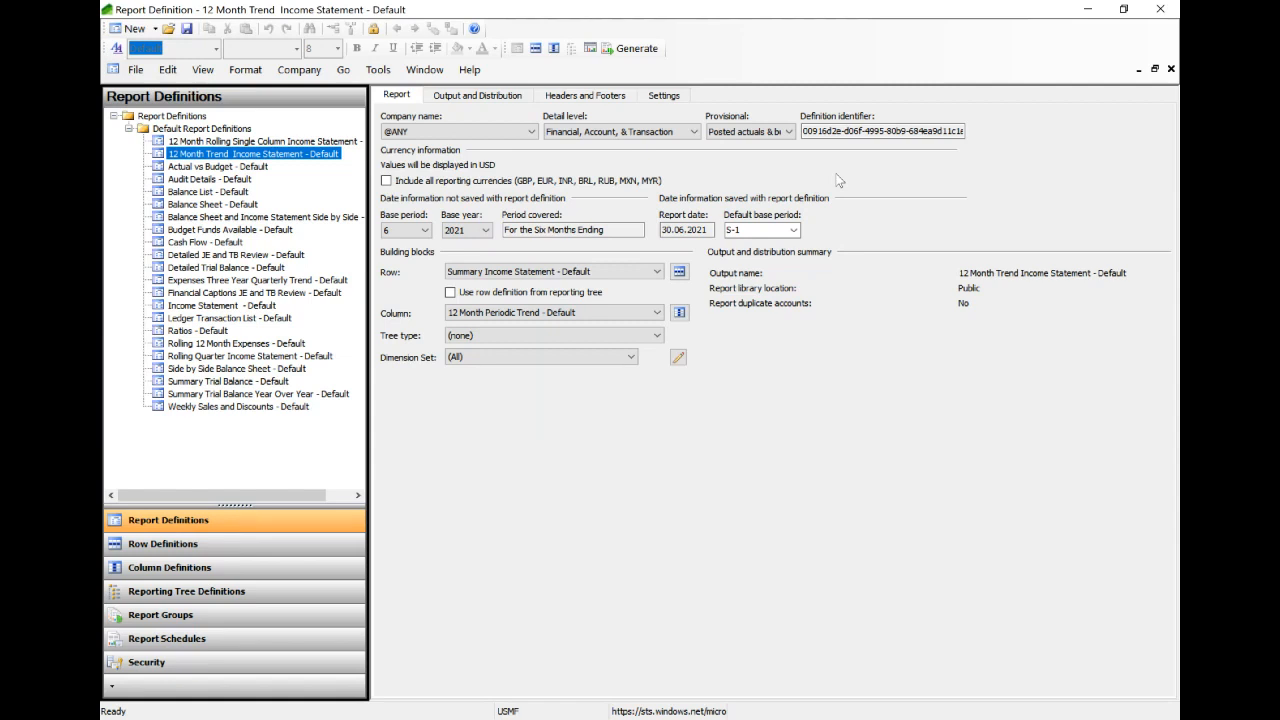
left_click(477, 100)
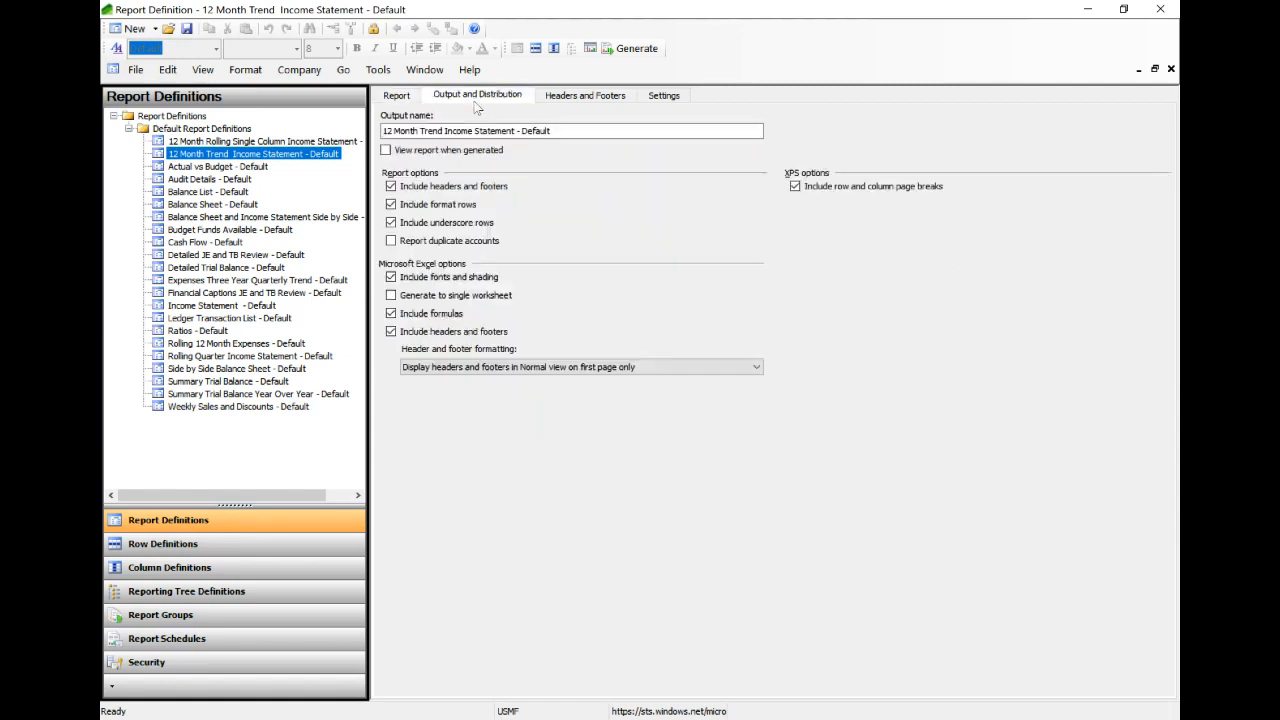
left_click(548, 97)
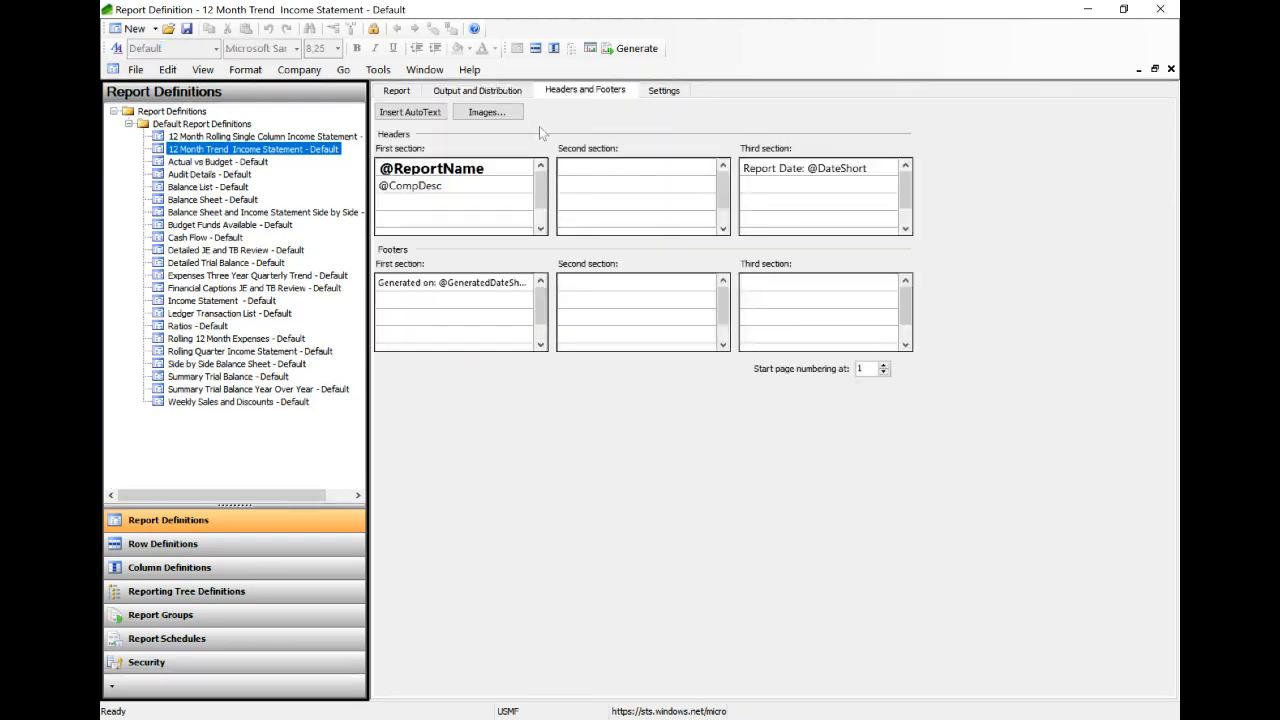
Check the report's rounding settings and negative-number display options, and return to its main report details.
left_click(662, 92)
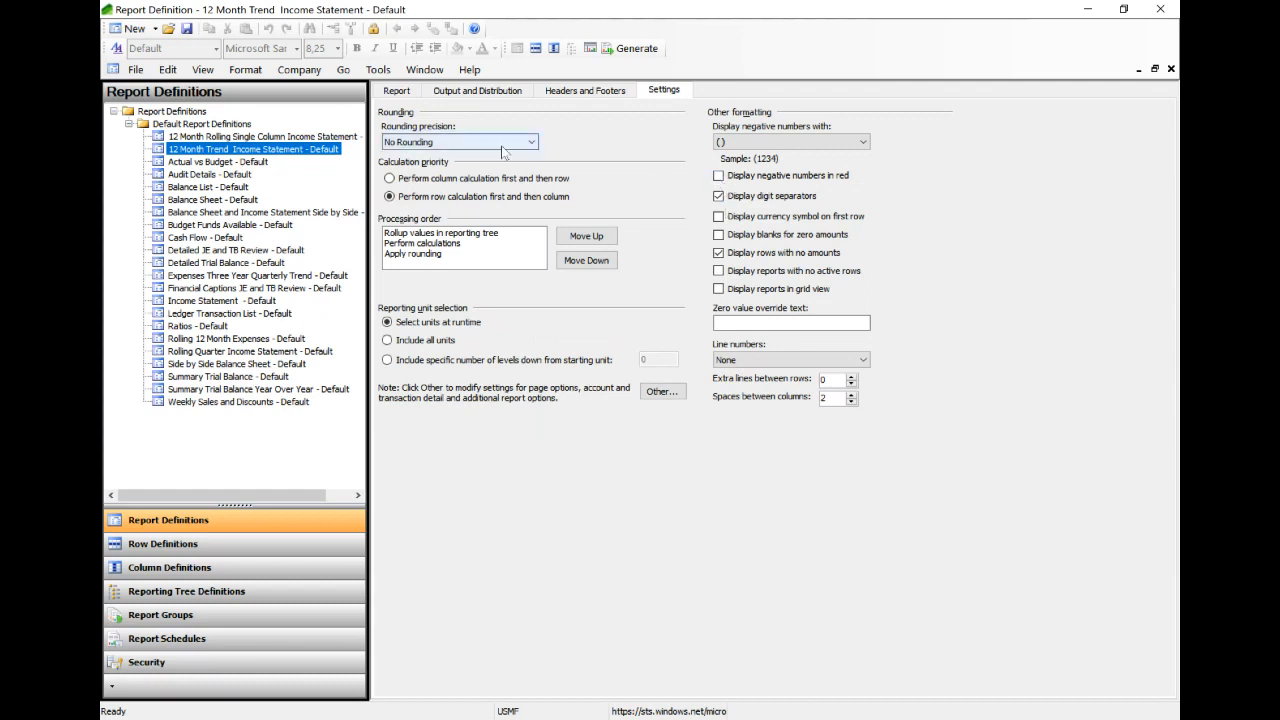
left_click(845, 144)
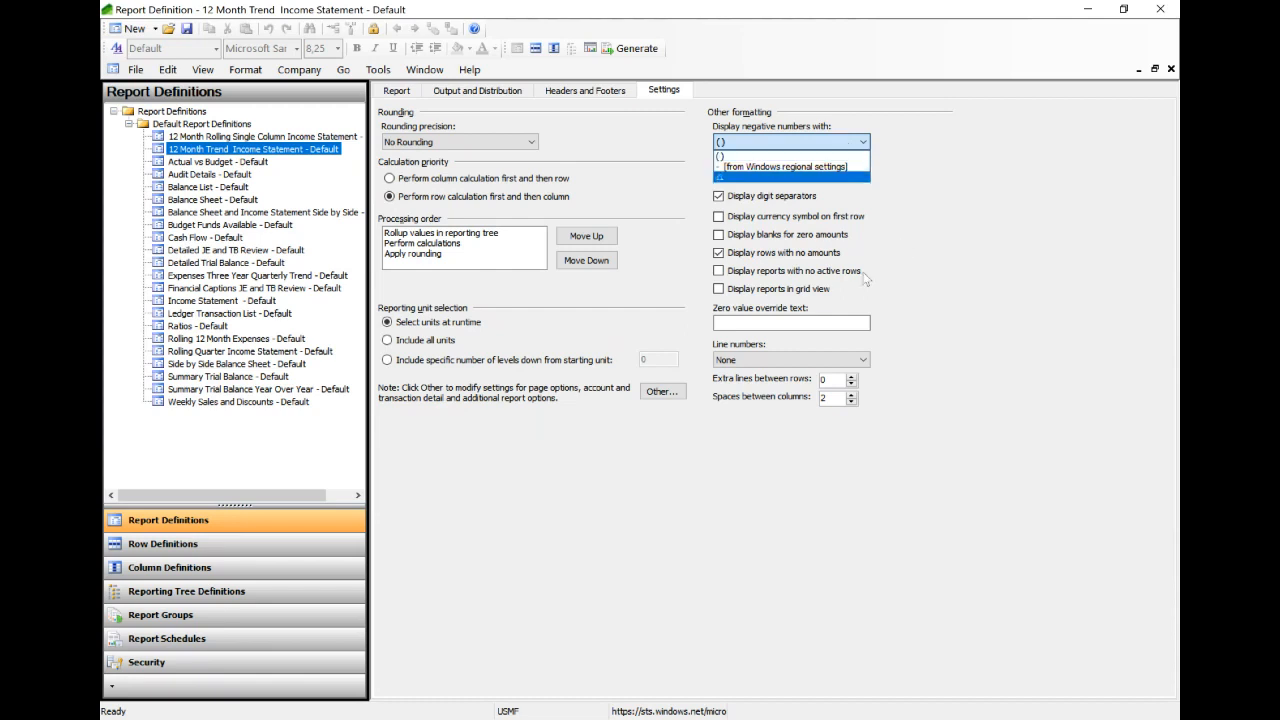
left_click(1029, 344)
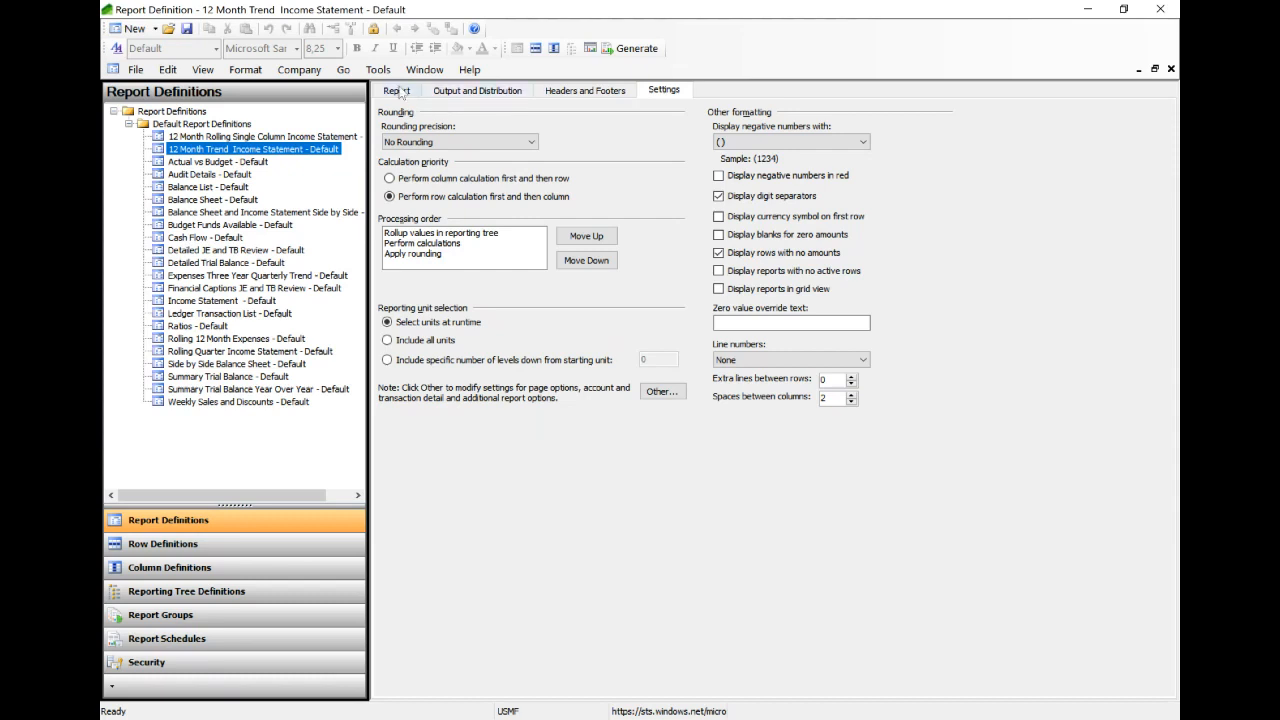
left_click(400, 92)
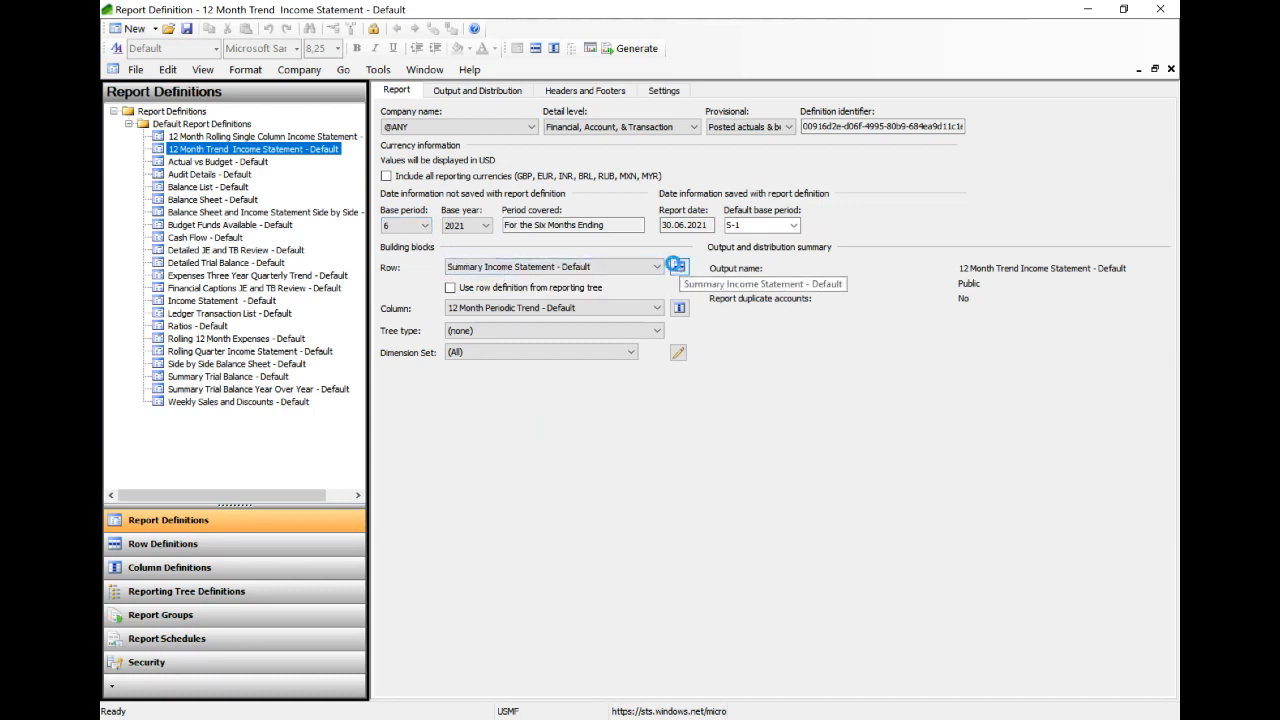
Open the report's Summary Income Statement row definition and examine its row codes and descriptions.
left_click(677, 265)
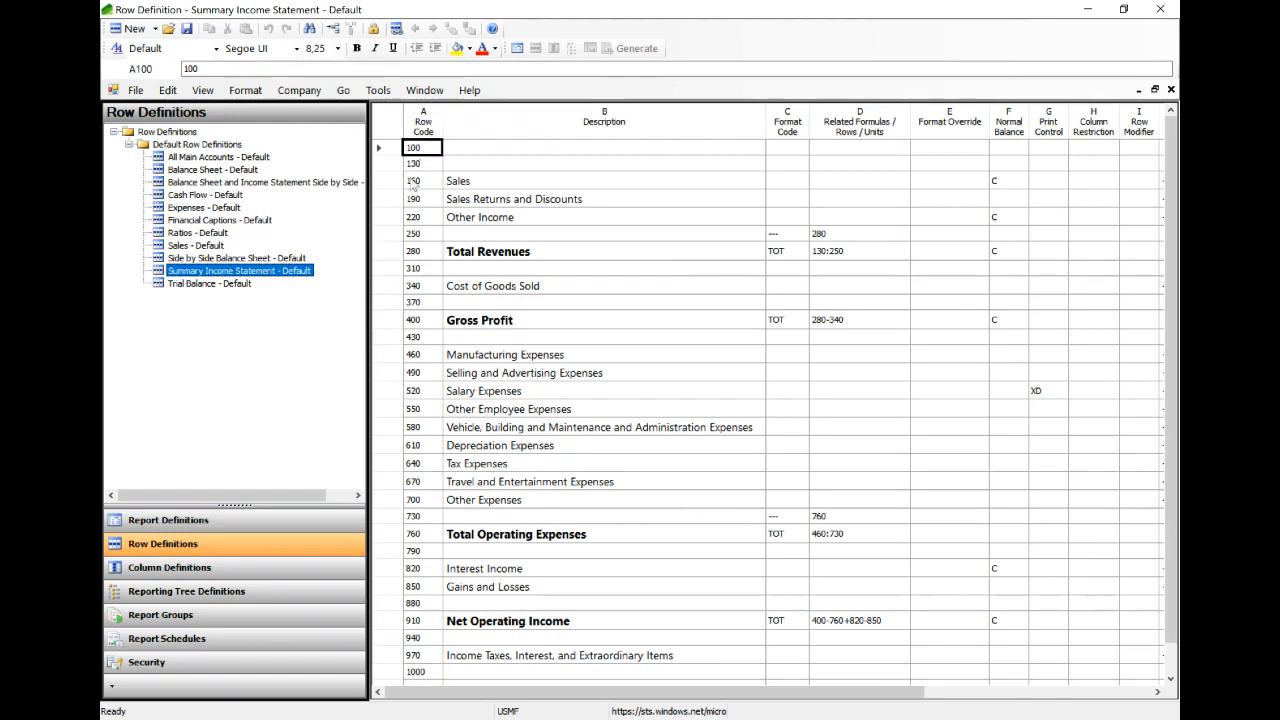
key("Down")
key("Down")
key("Down")
key("Down")
key("Up")
key("Up")
key("Up")
key("Up")
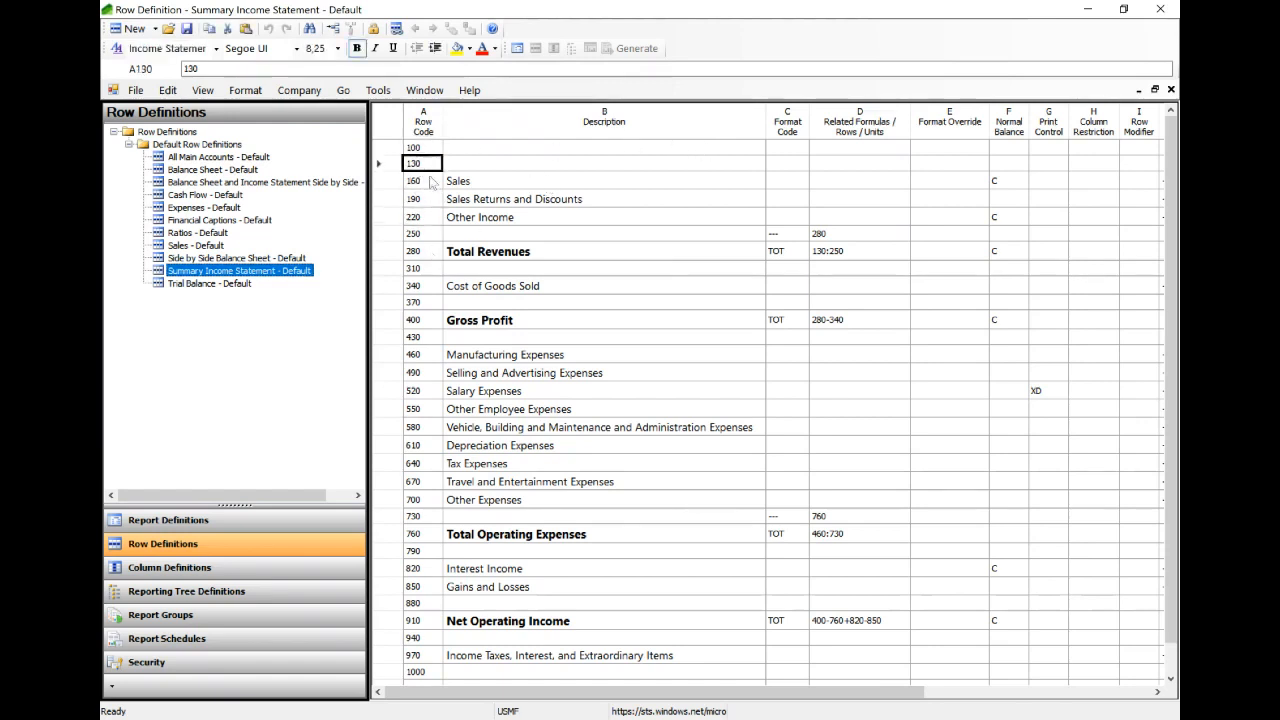
left_click_drag(557, 164, 594, 206)
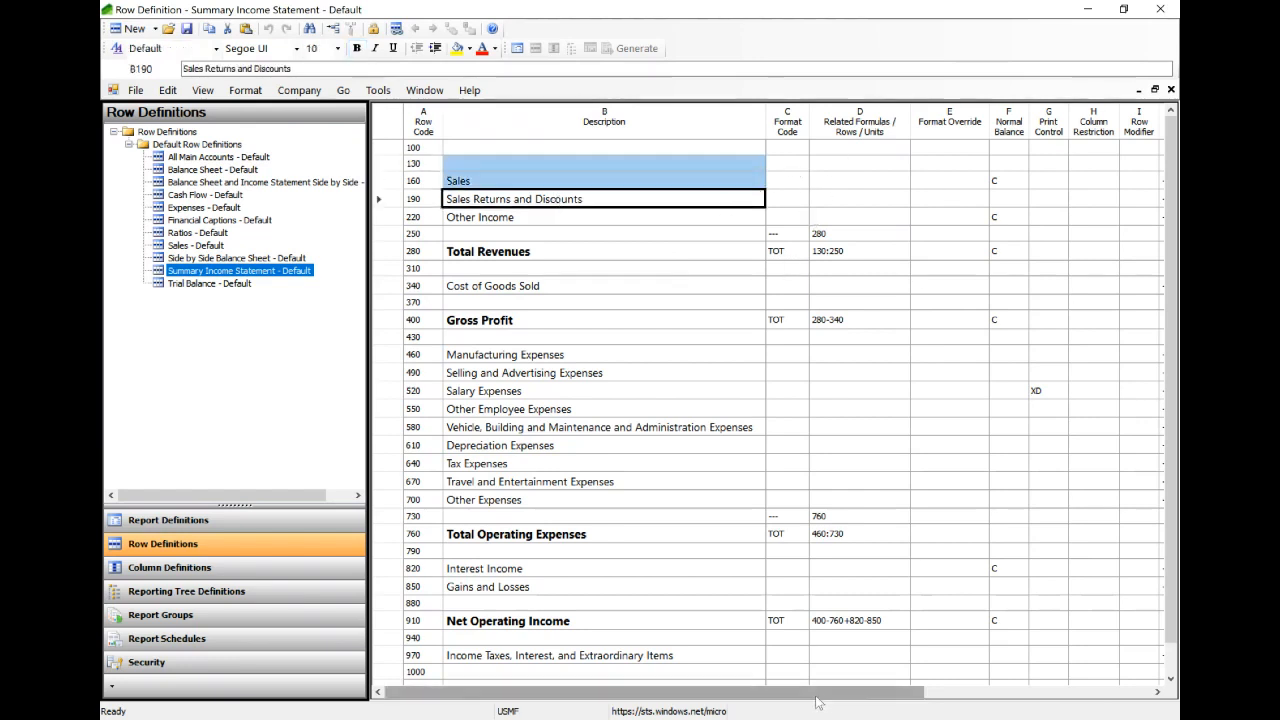
Examine the format codes available for the Total Revenues row without changing its code.
left_click_drag(821, 691, 748, 689)
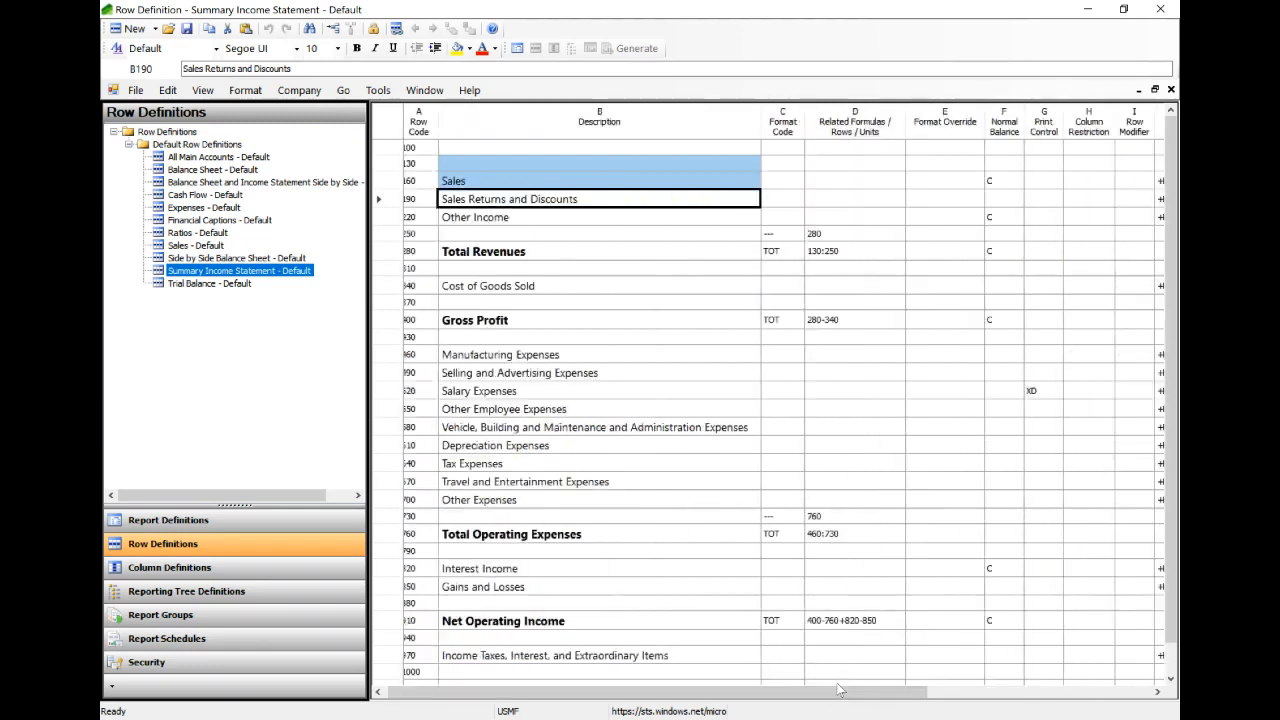
left_click(776, 238)
left_click(778, 250)
left_click(784, 254)
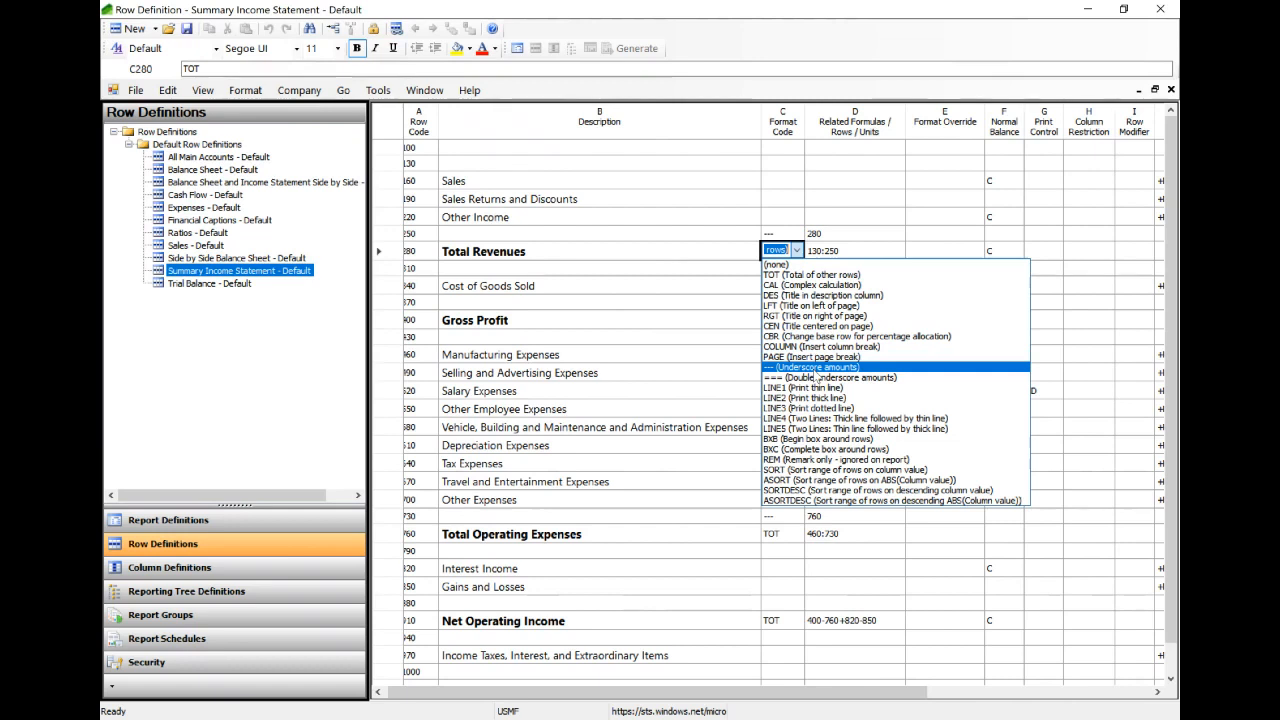
left_click(807, 184)
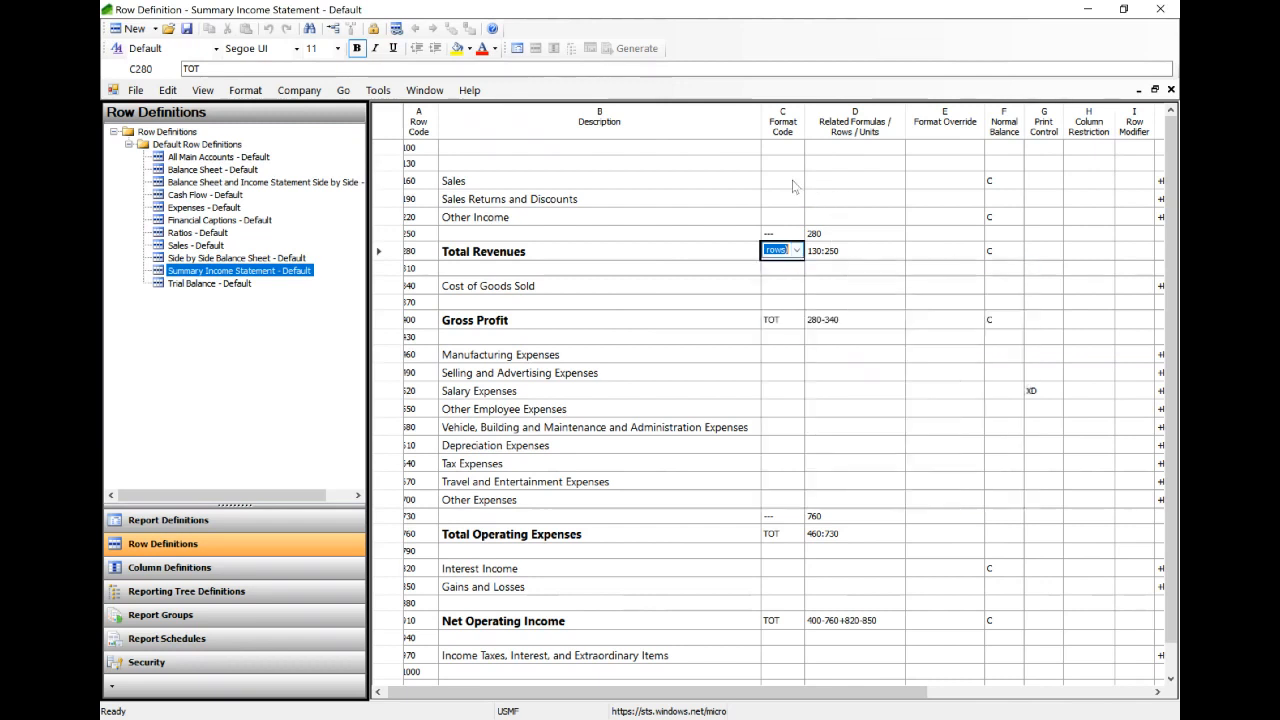
left_click(793, 186)
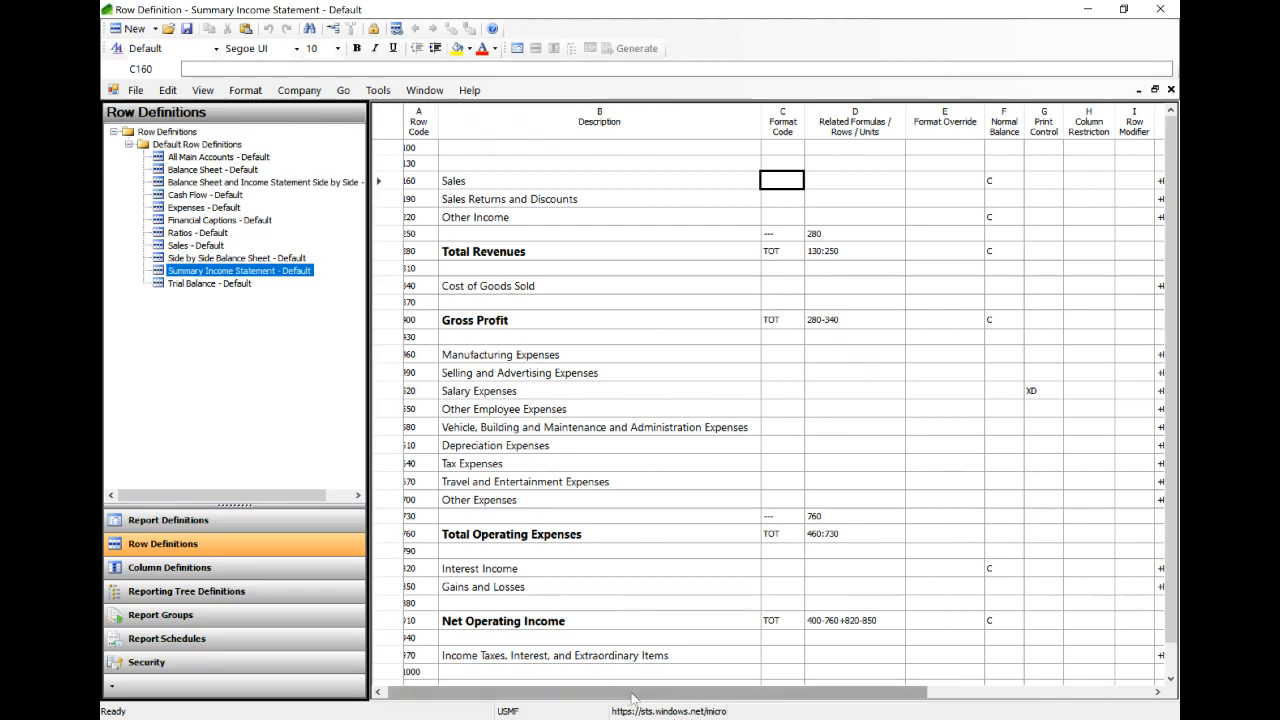
Open the financial dimensions link for the Sales row and enlarge the Dimensions dialog to fit its columns.
left_click_drag(632, 698, 798, 698)
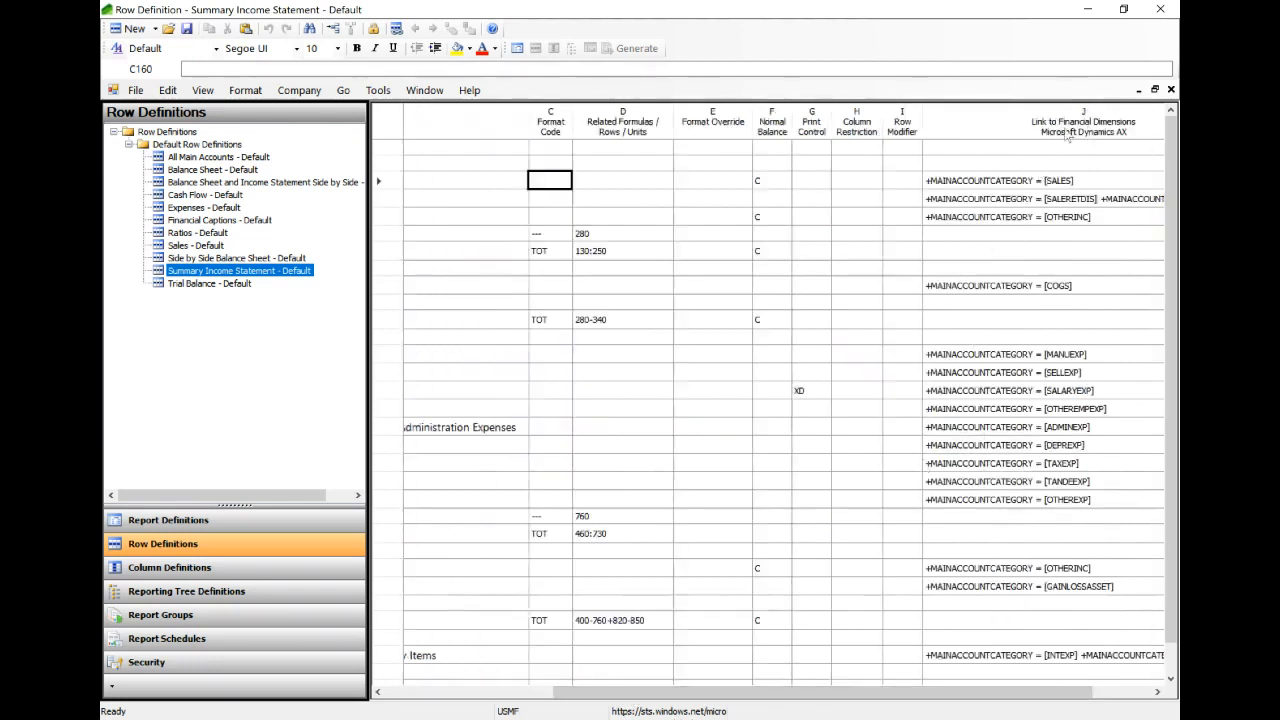
double_click(1018, 182)
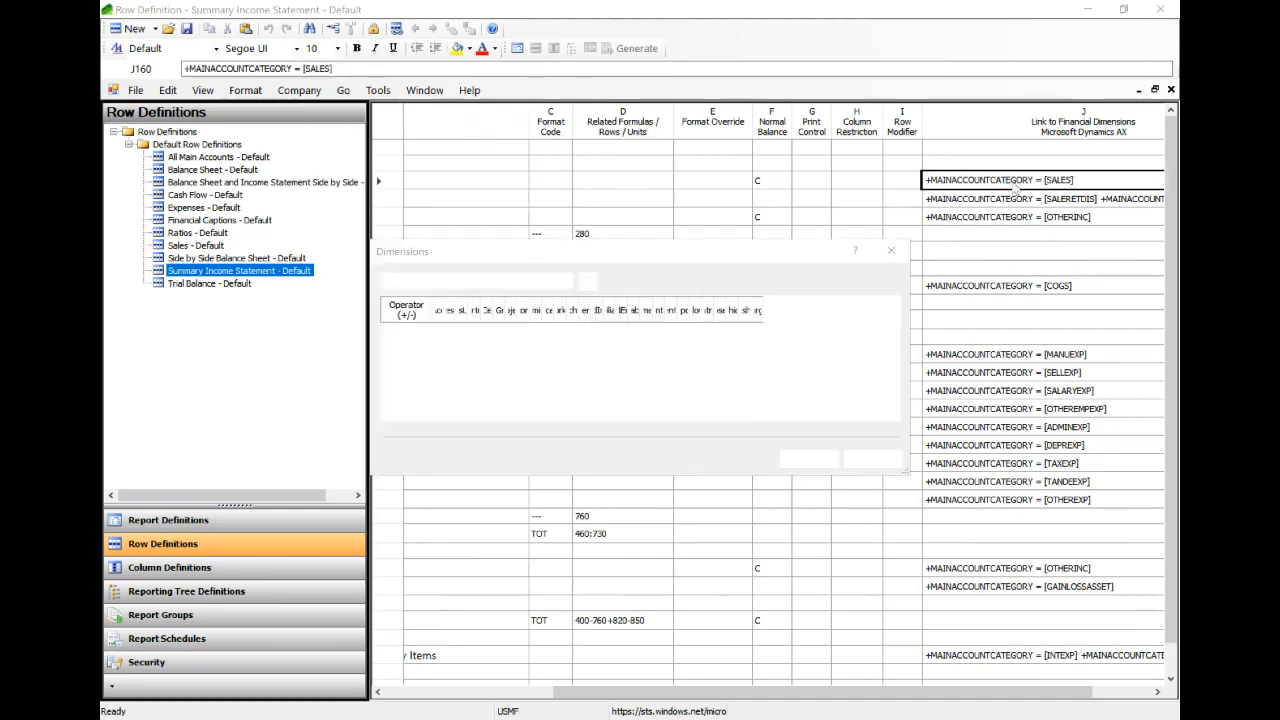
left_click_drag(750, 261, 513, 197)
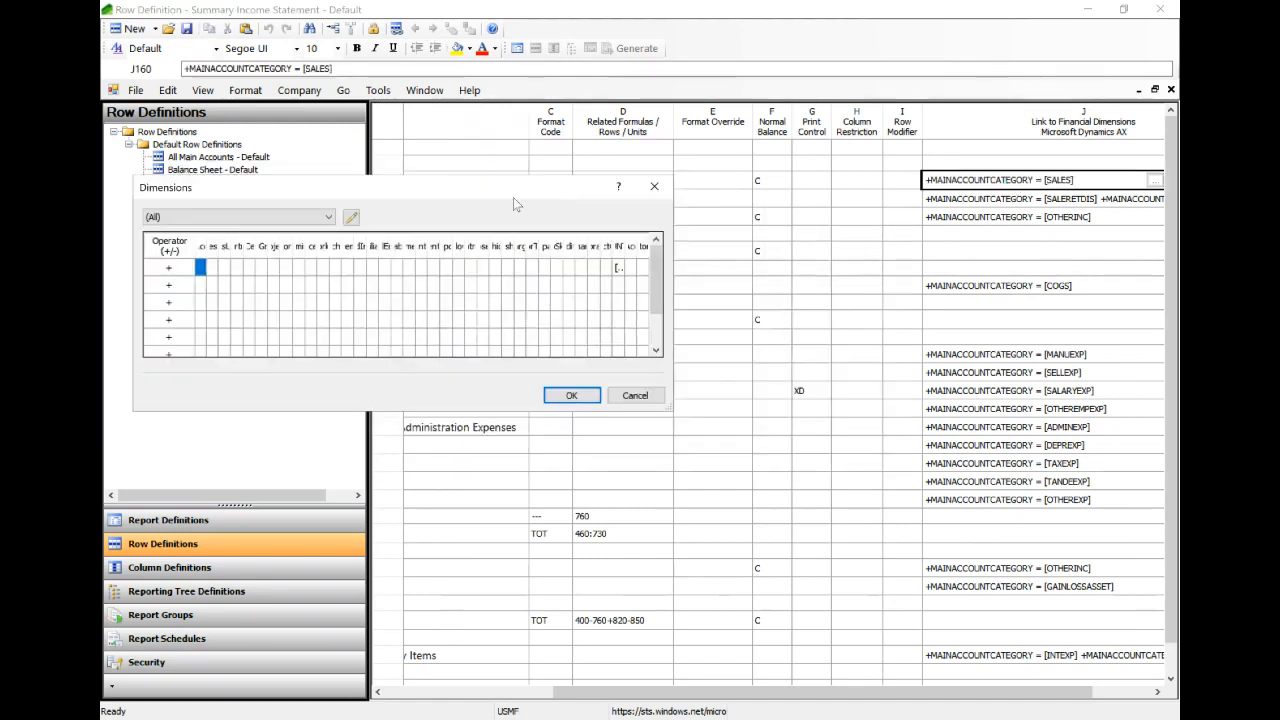
left_click_drag(664, 276, 1157, 300)
left_click_drag(880, 192, 855, 183)
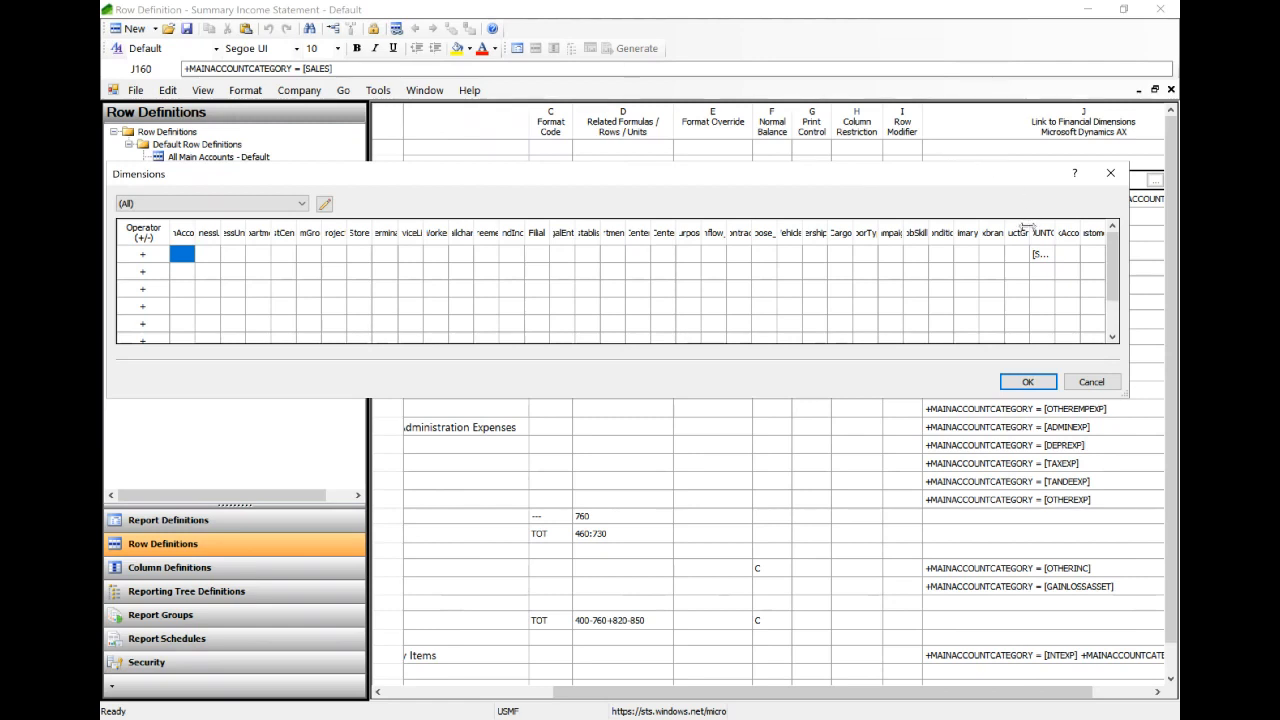
Widen the MAINACCOUNTCATEGORY column and inspect the selection options behind its SALES value, leaving them unchanged.
left_click_drag(1029, 228, 1062, 232)
double_click(1043, 258)
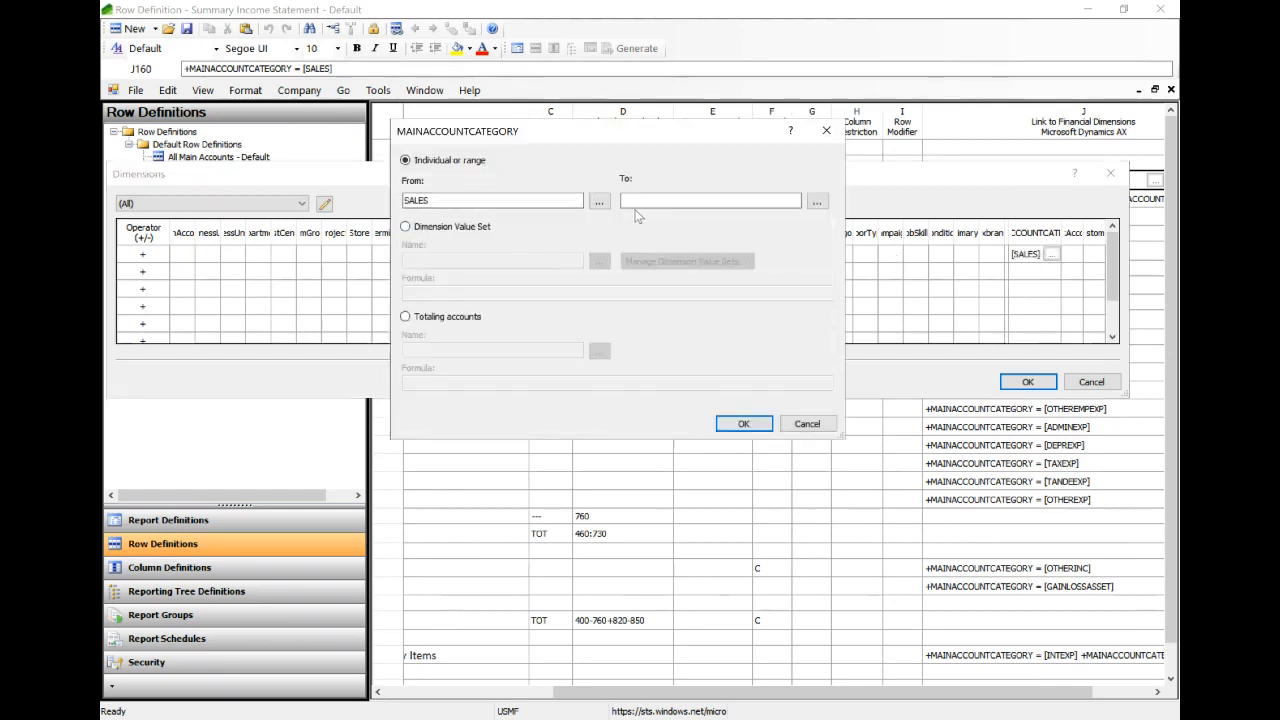
left_click(807, 424)
Inspect the BankAccount dimension's range, value set and totaling account options, and cancel without making a selection.
left_click(1066, 254)
left_click(1073, 254)
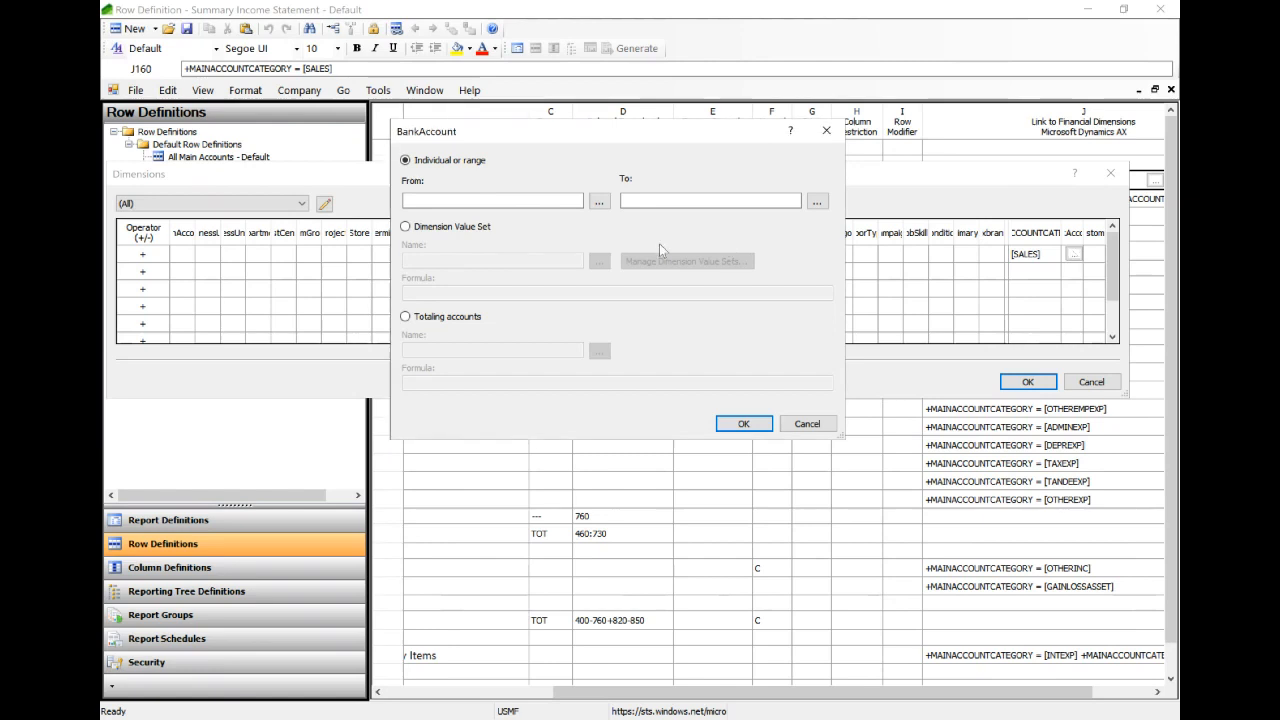
left_click(807, 424)
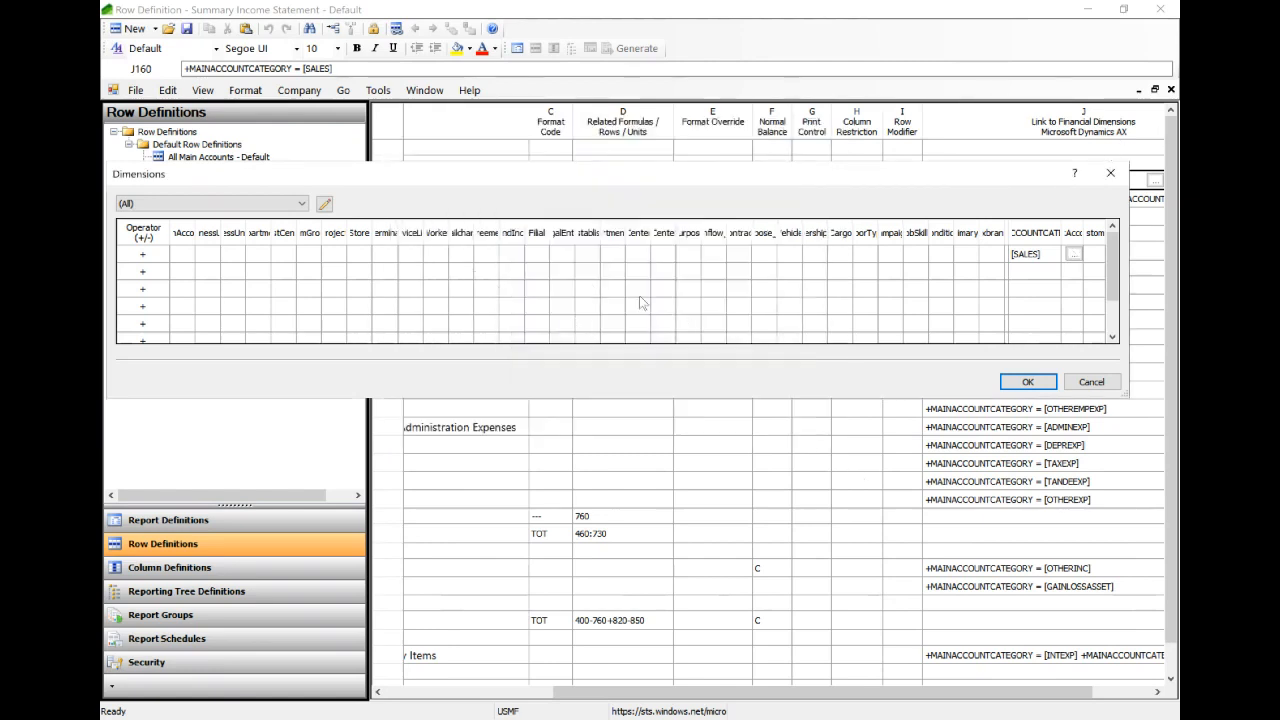
left_click(630, 289)
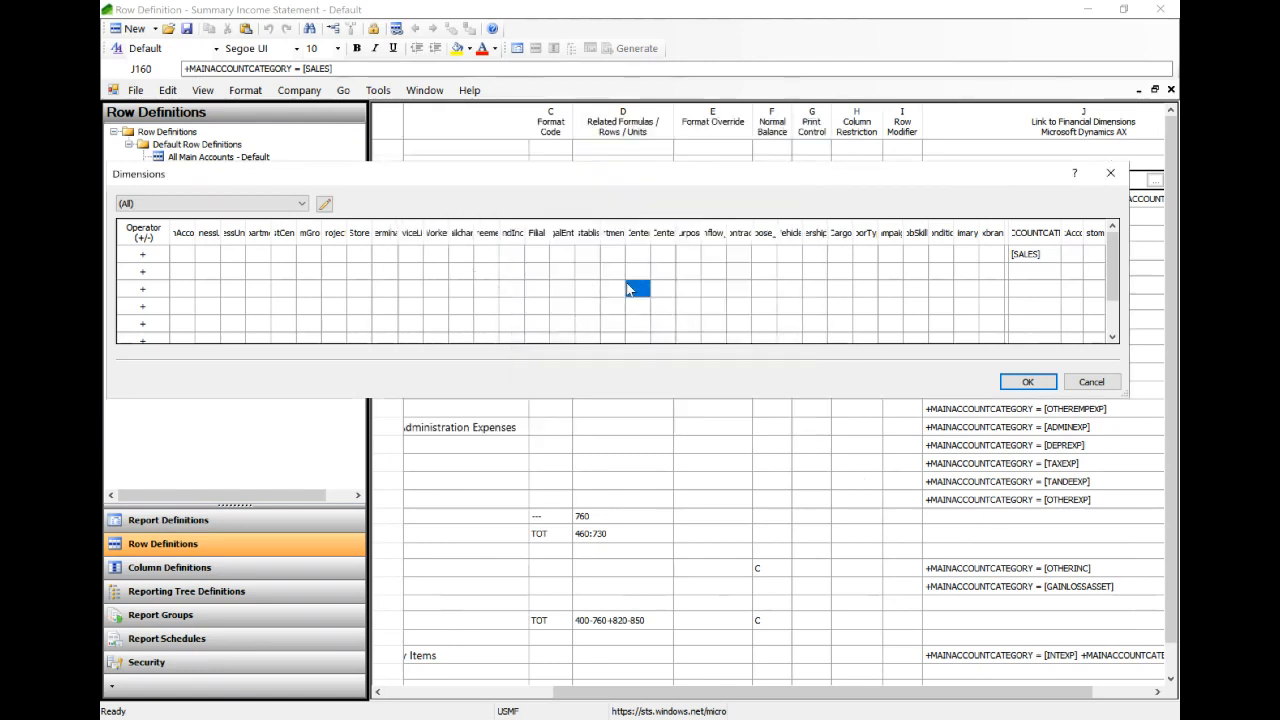
Open the management of dimension sets to look at its options, and close it without creating a set.
left_click(324, 204)
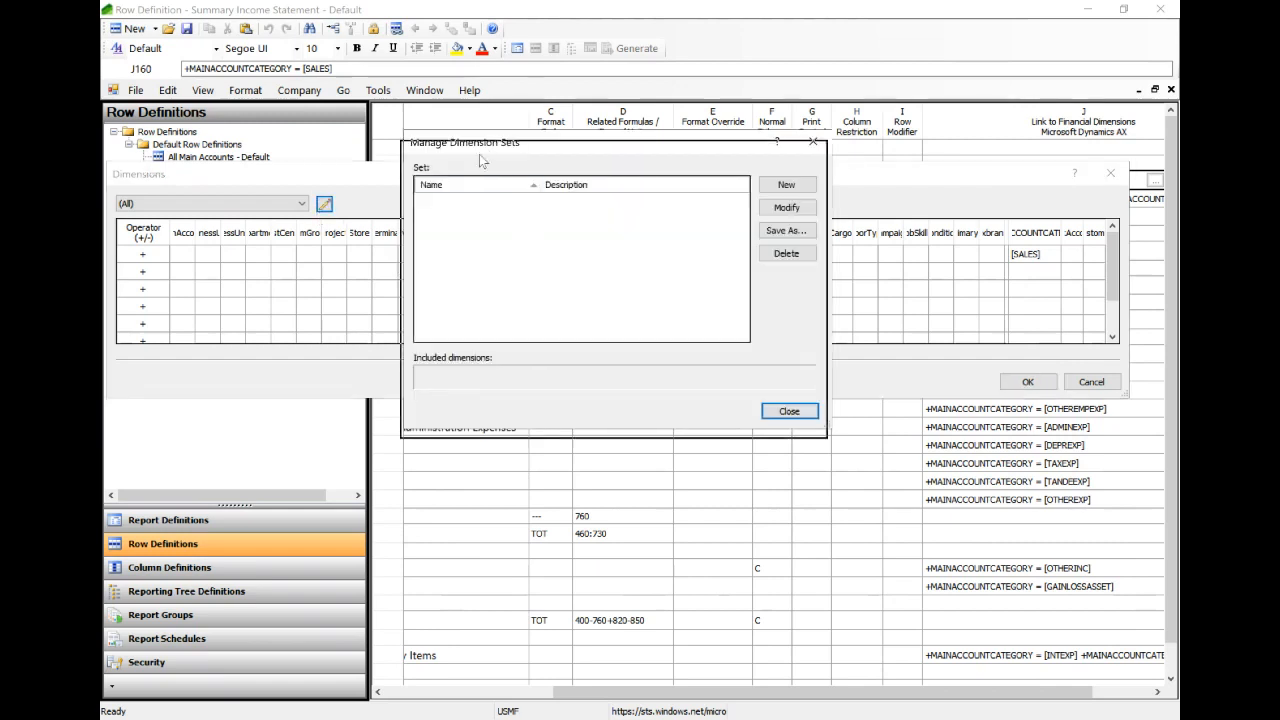
left_click_drag(484, 152, 476, 198)
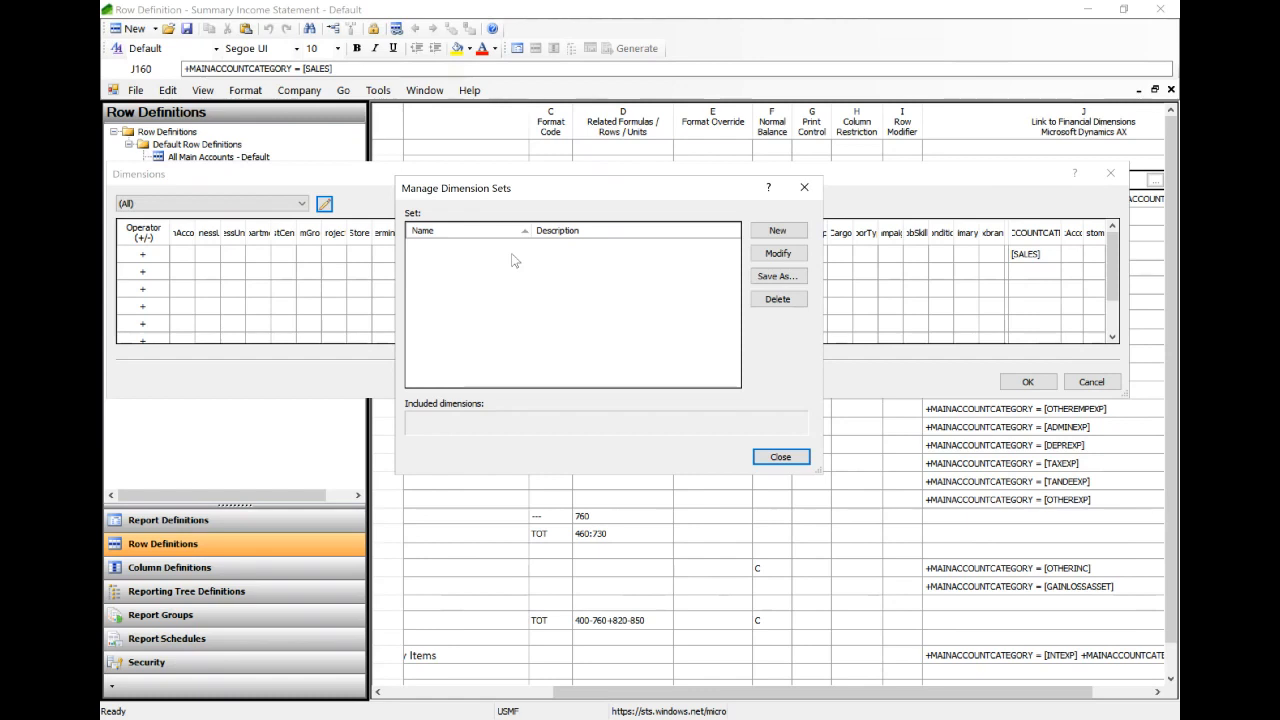
left_click(784, 456)
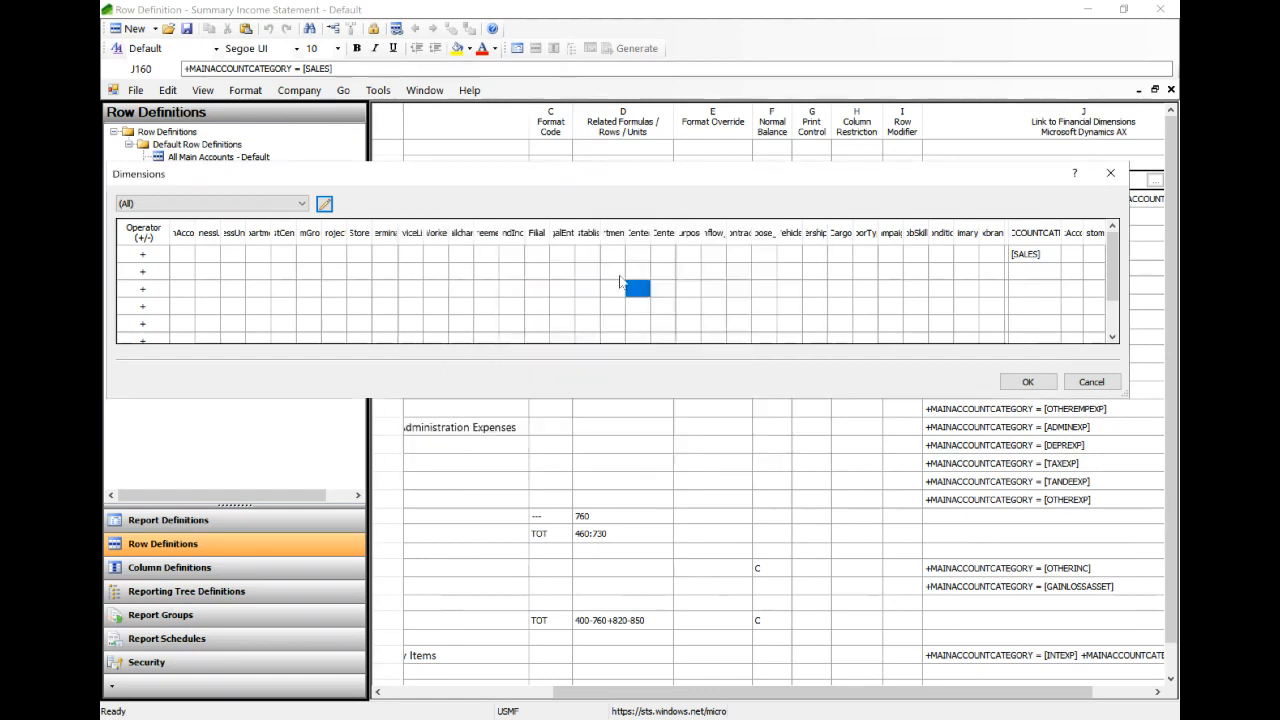
Cancel the Dimensions dialog and look across the columns of the Summary Income Statement row definition.
left_click(1095, 382)
left_click_drag(873, 693, 677, 693)
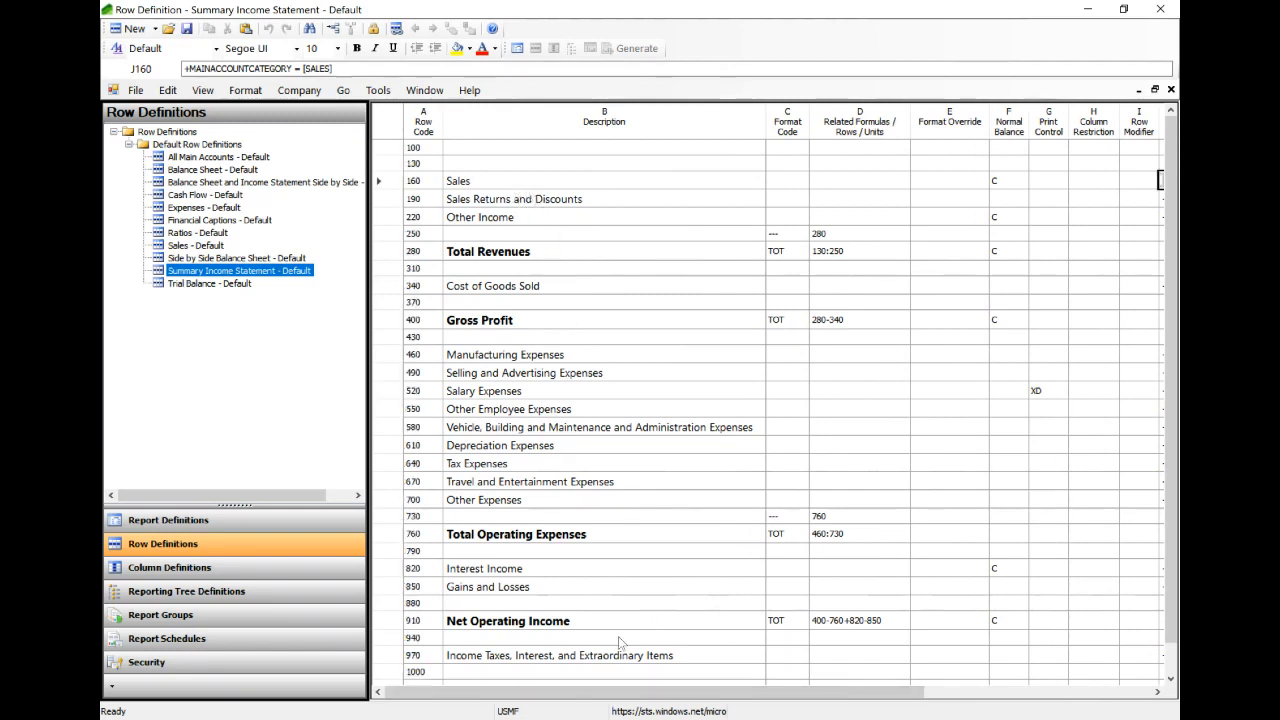
left_click_drag(632, 695, 727, 697)
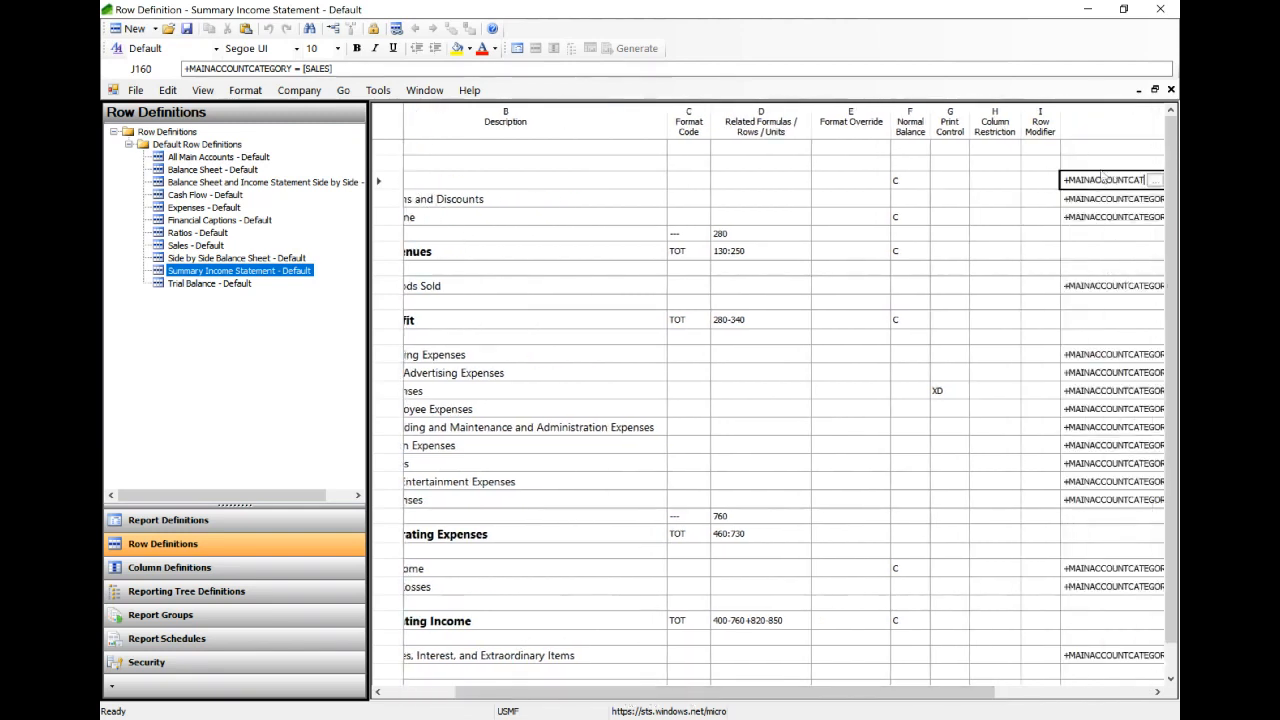
left_click_drag(831, 697, 760, 697)
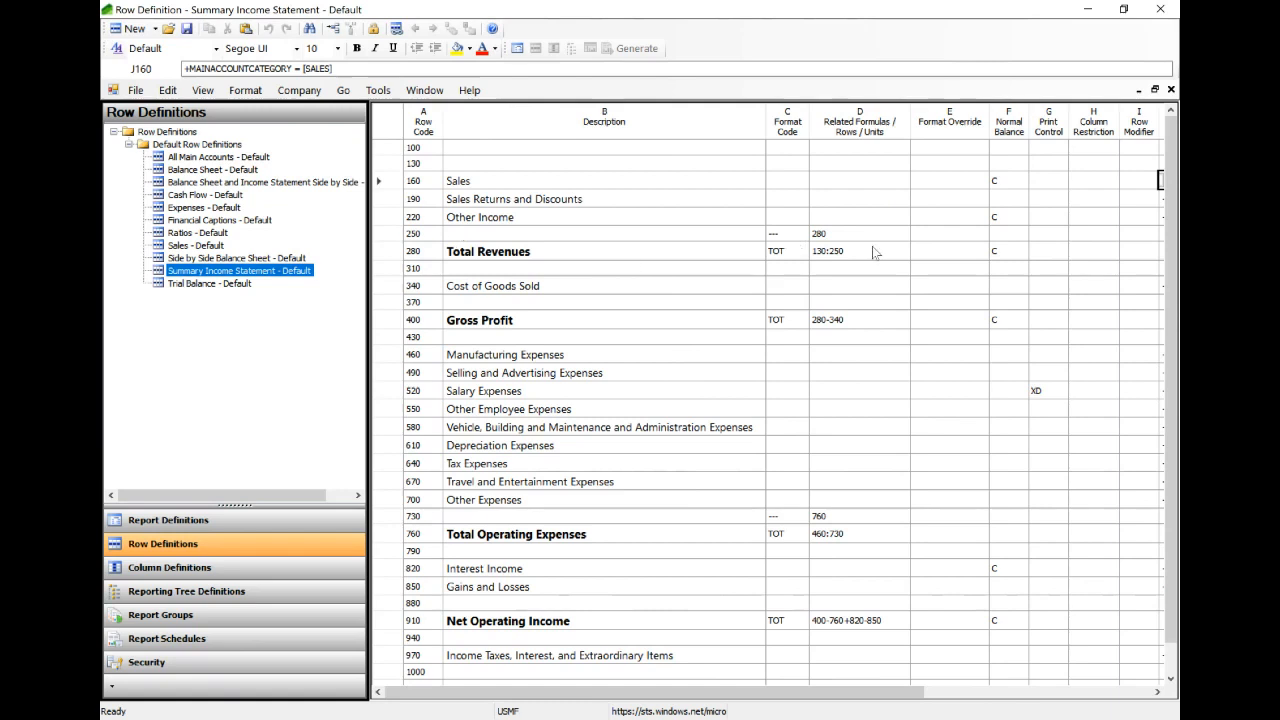
Inspect the Total Revenues row's TOT format code and the rows in its 130:250 formula, and close the row definition.
left_click(786, 252)
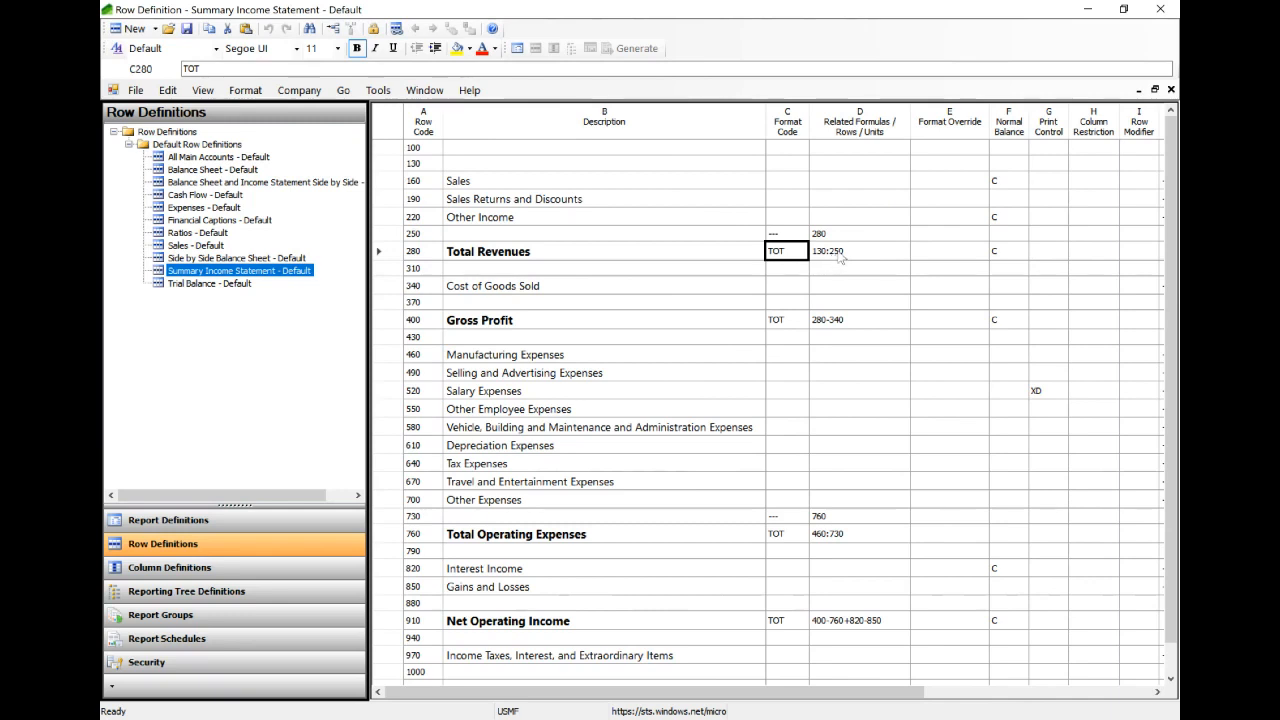
left_click(422, 164)
left_click(427, 215)
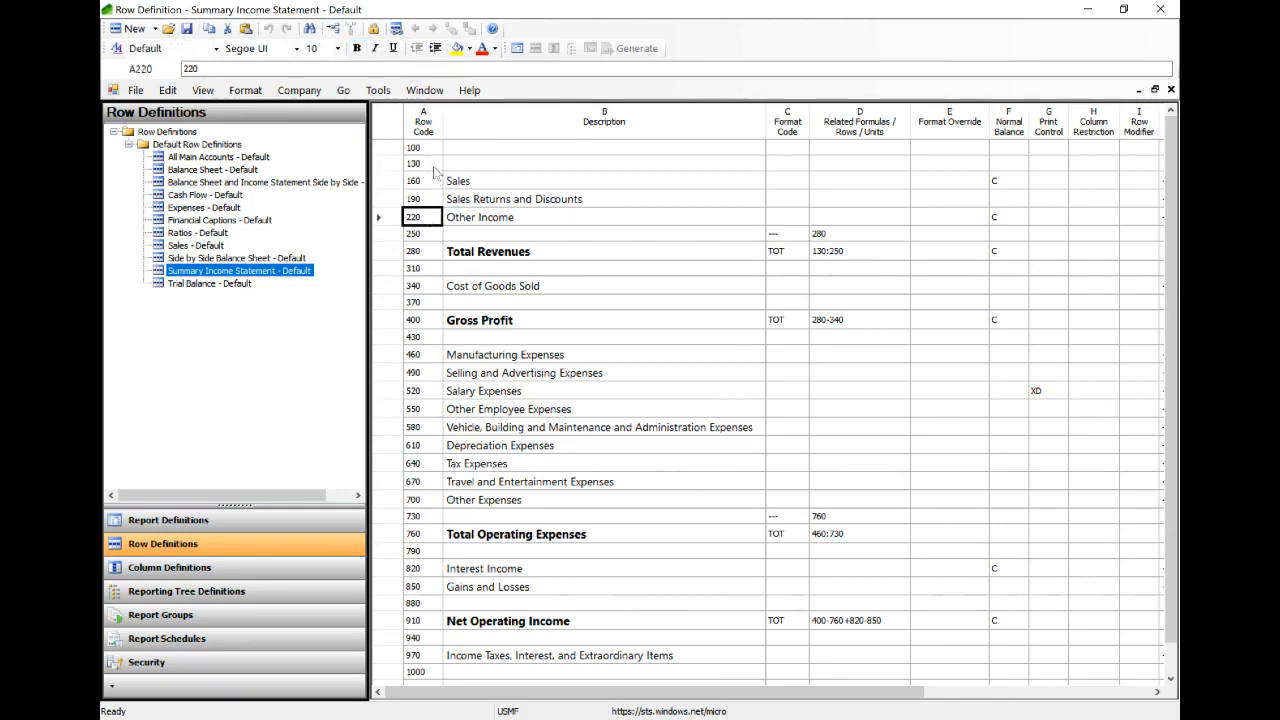
left_click(435, 167)
left_click_drag(463, 182, 950, 218)
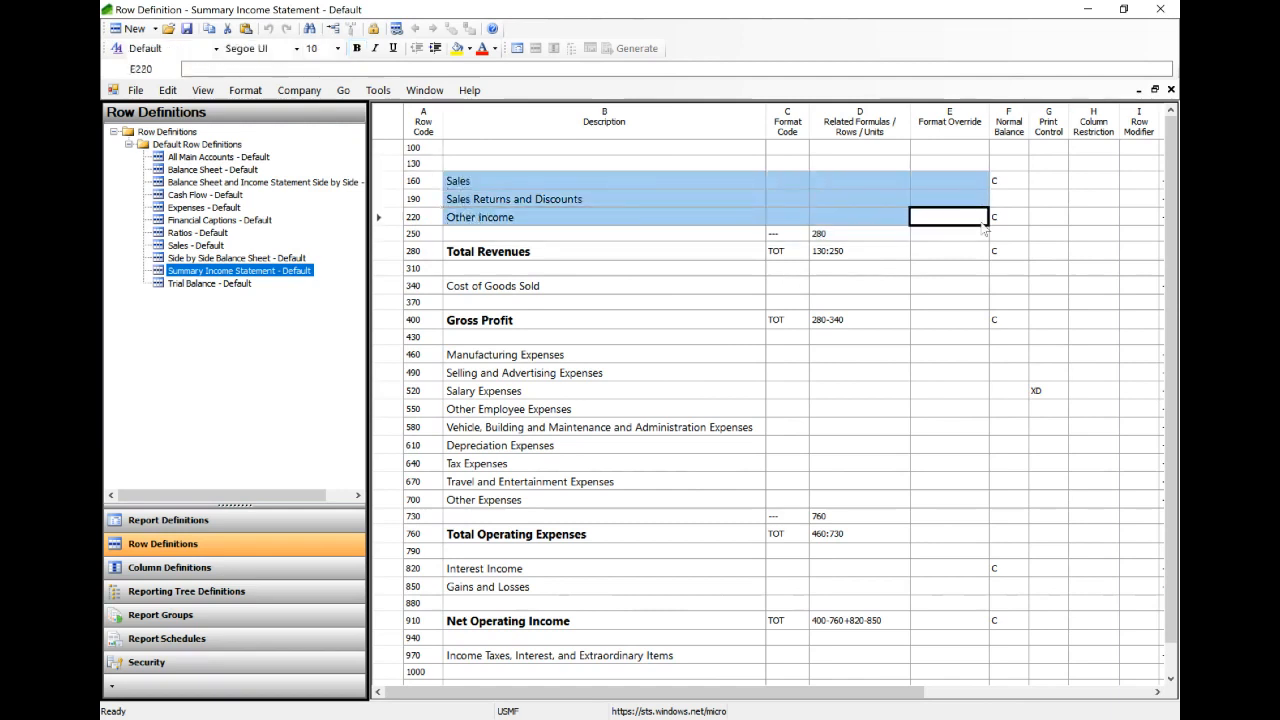
left_click(428, 199)
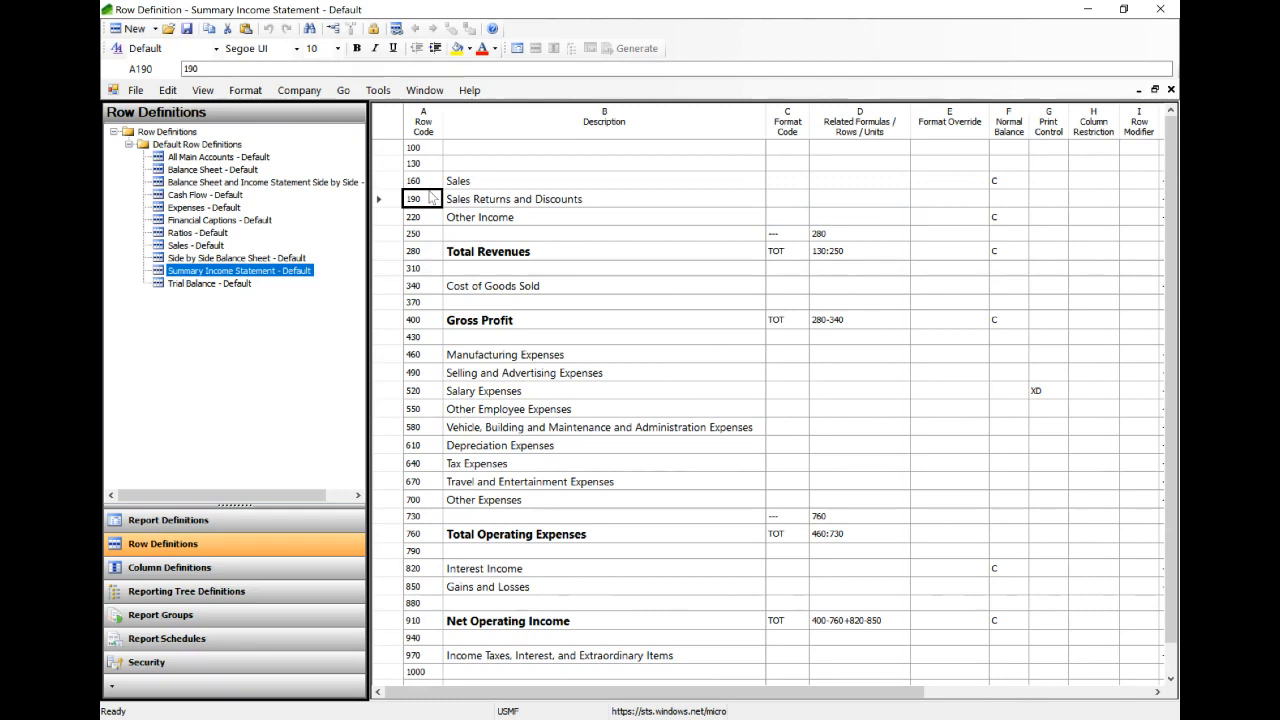
left_click_drag(428, 164, 720, 430)
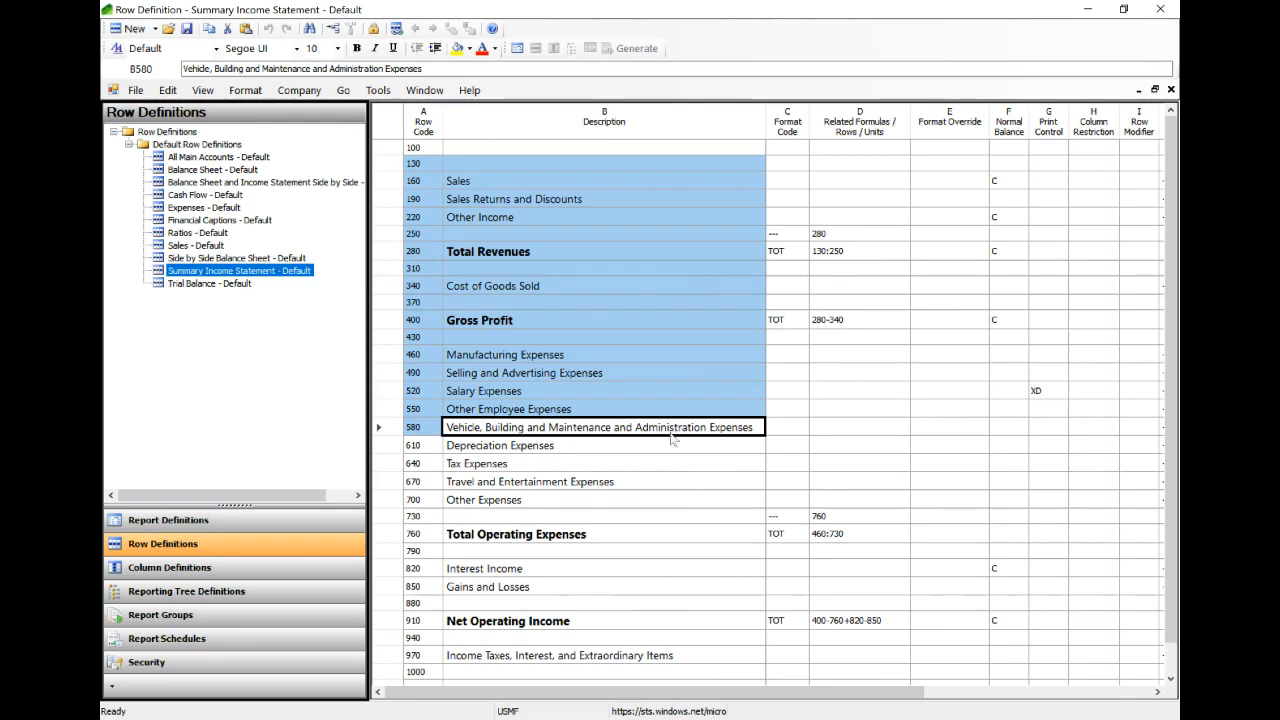
left_click(1166, 89)
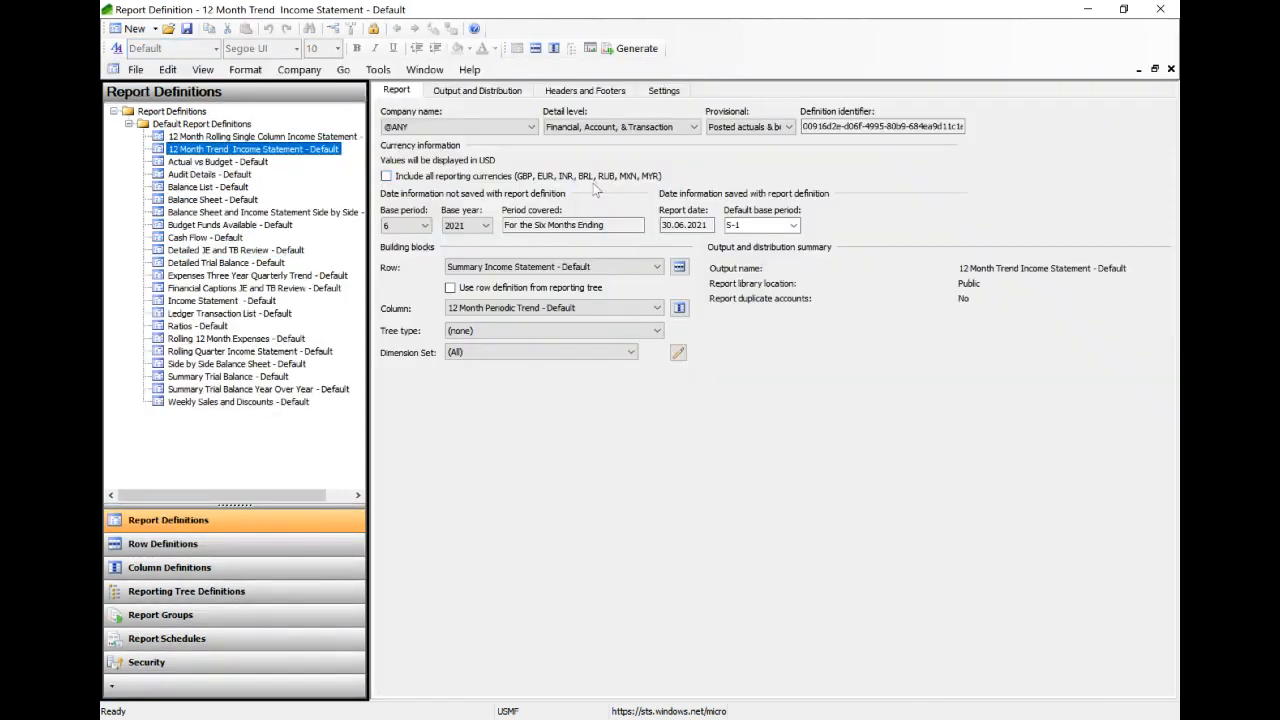
Open the report's 12 Month Periodic Trend column definition and inspect the column type options for columns A and B.
left_click(681, 310)
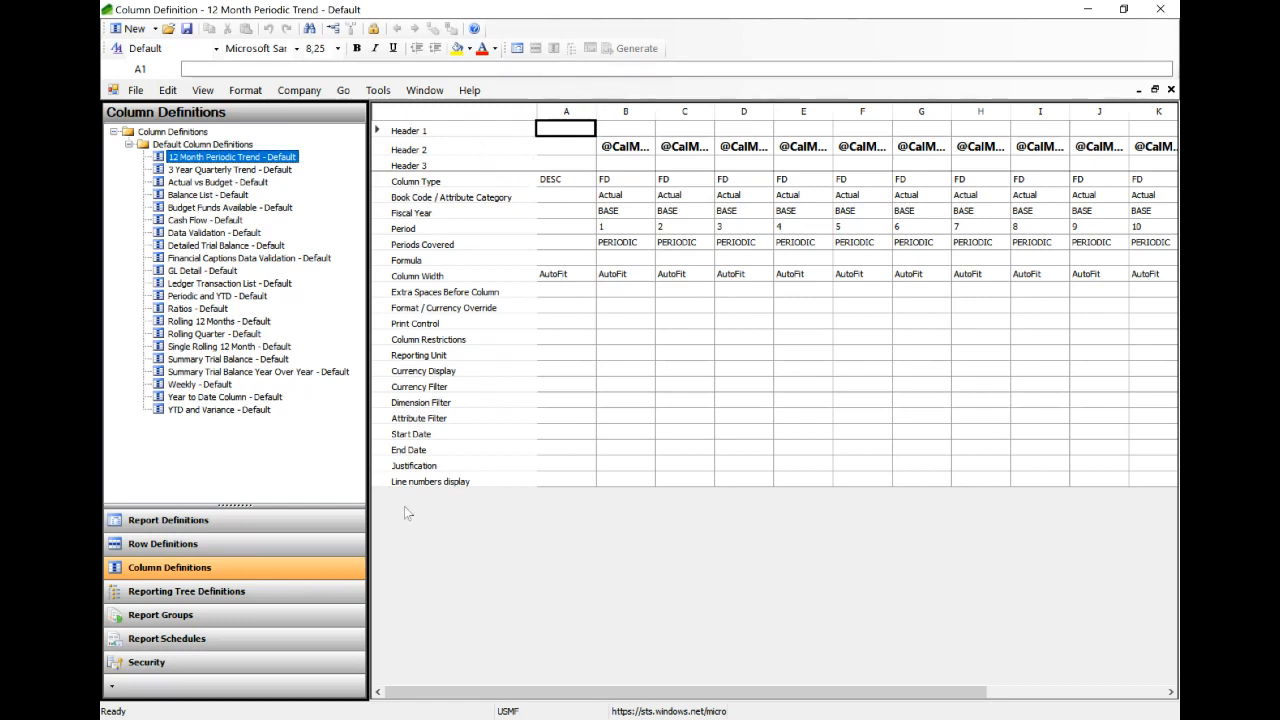
left_click(562, 180)
left_click(562, 180)
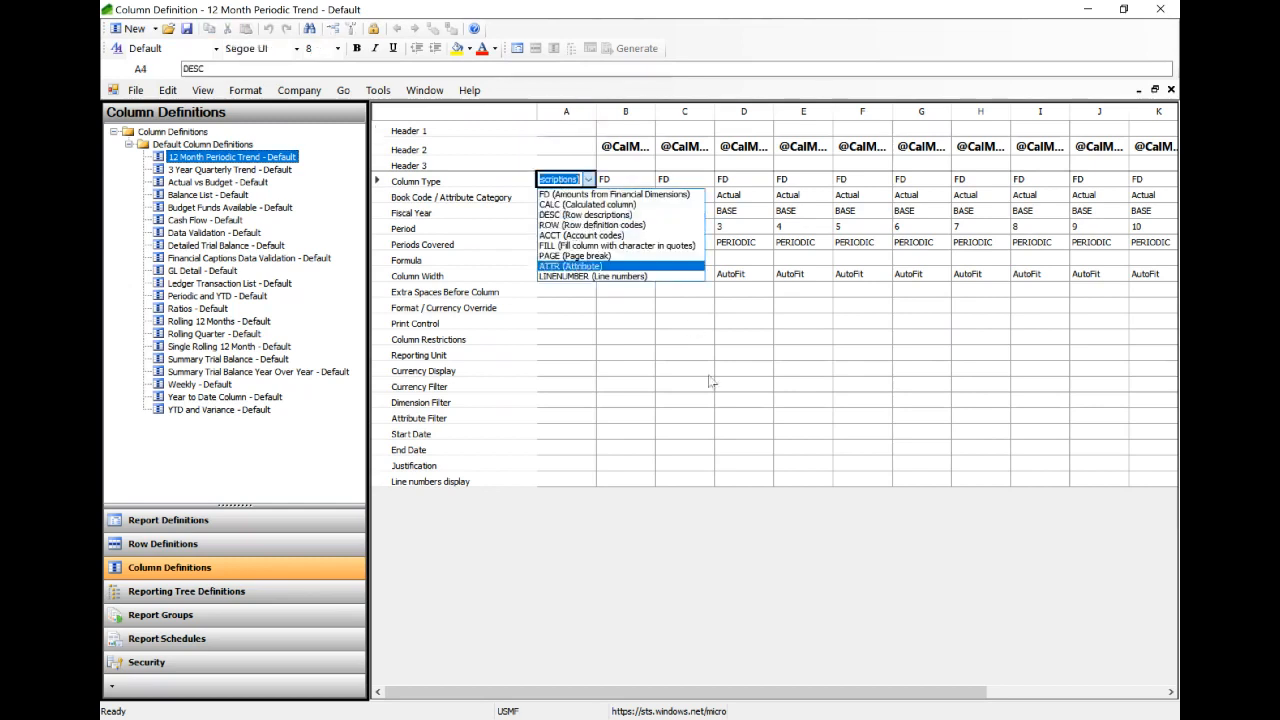
left_click(627, 184)
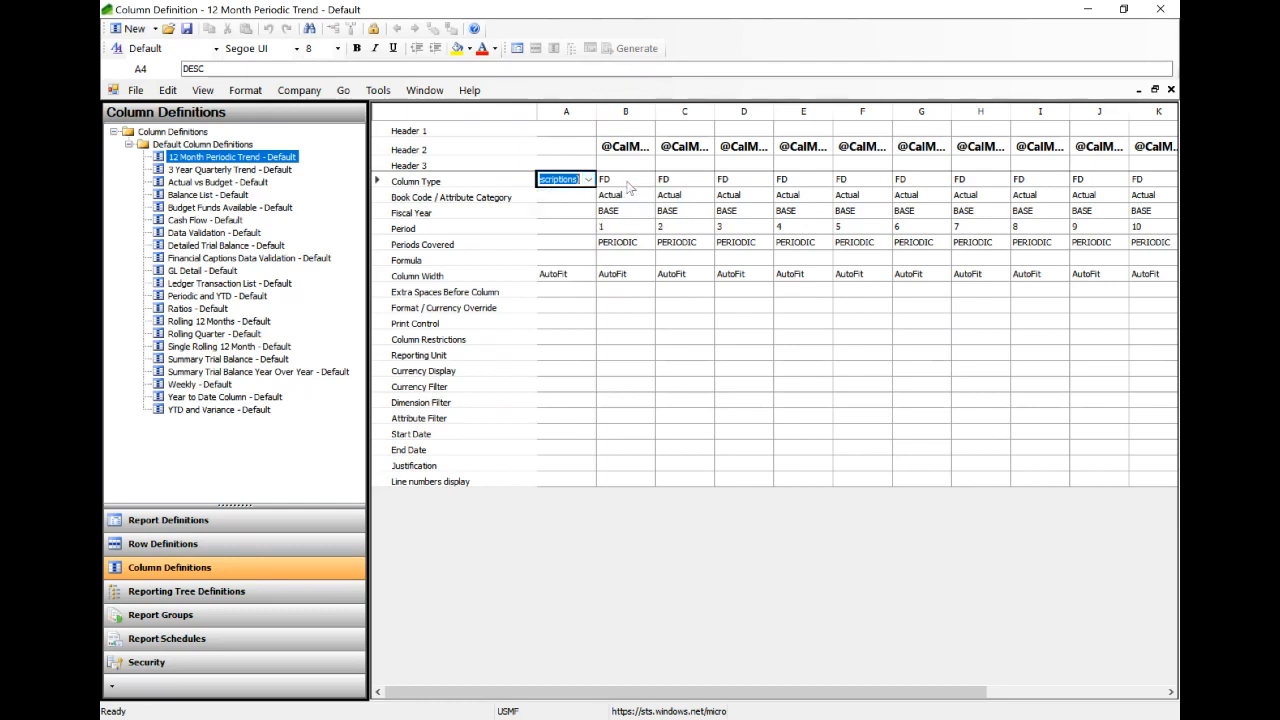
left_click(628, 185)
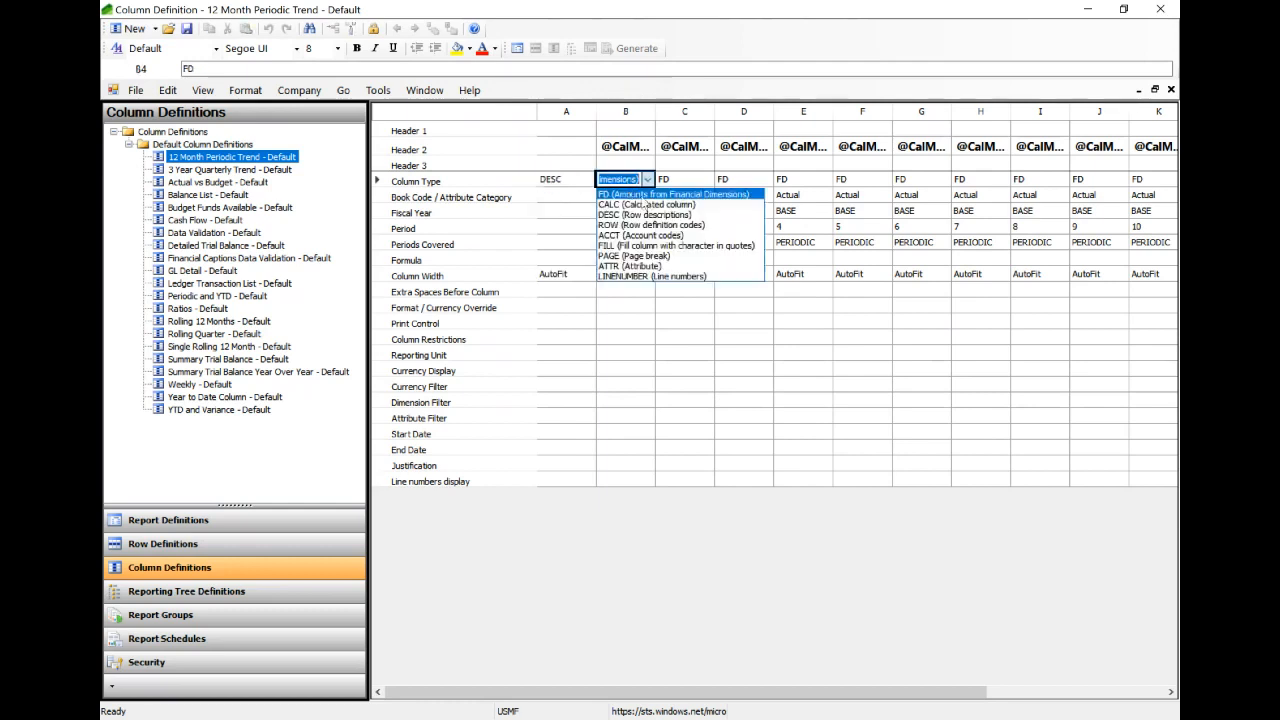
left_click(615, 186)
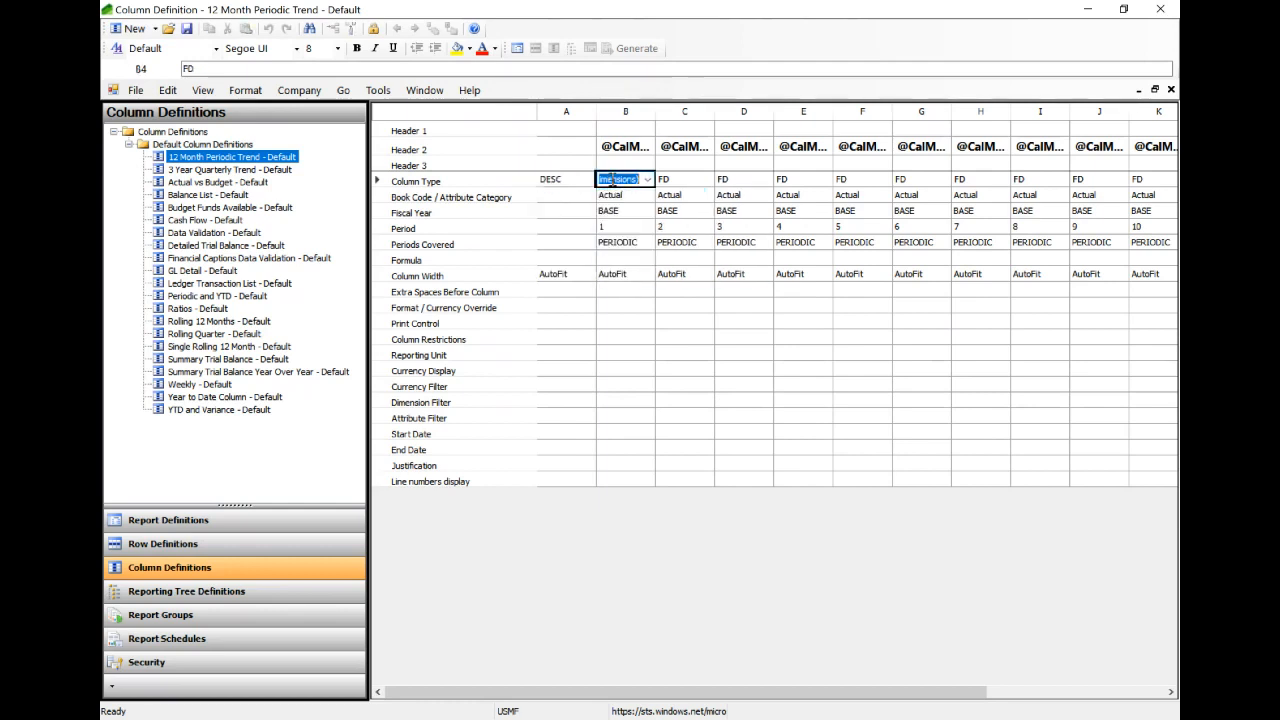
left_click(665, 292)
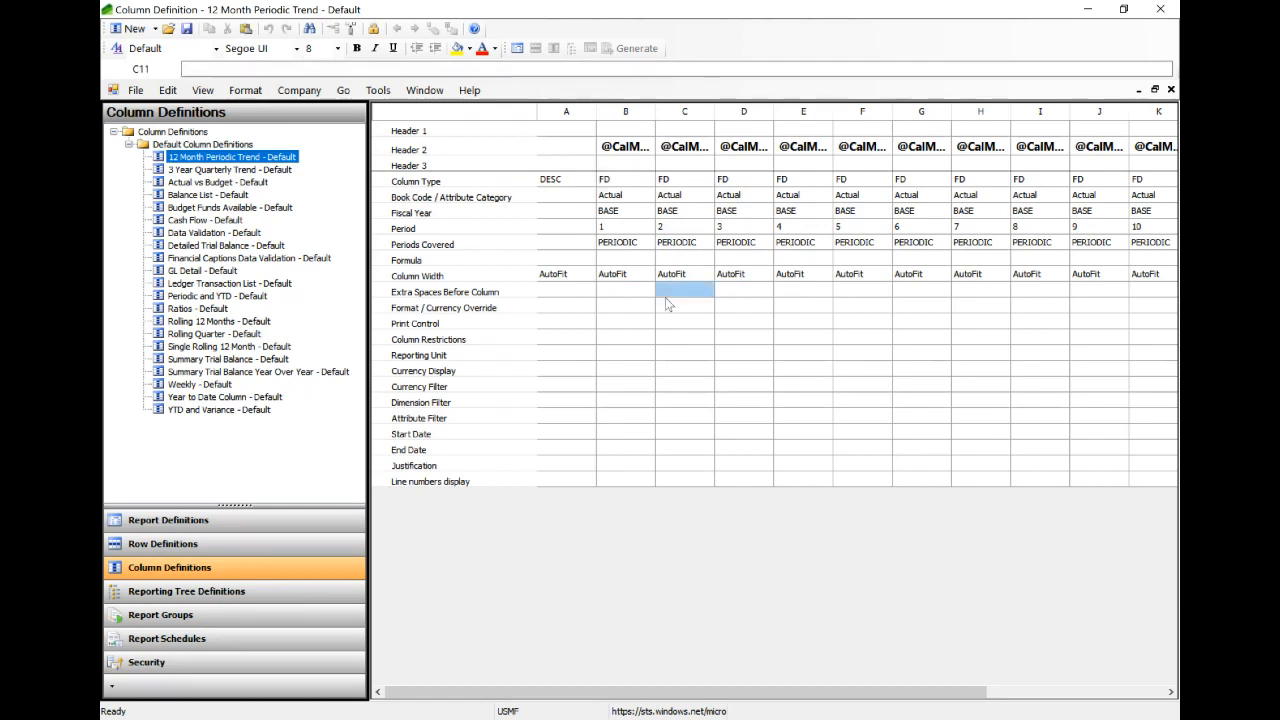
Widen column B and inspect its column type options and book code, leaving both settings unchanged.
left_click_drag(654, 112, 685, 112)
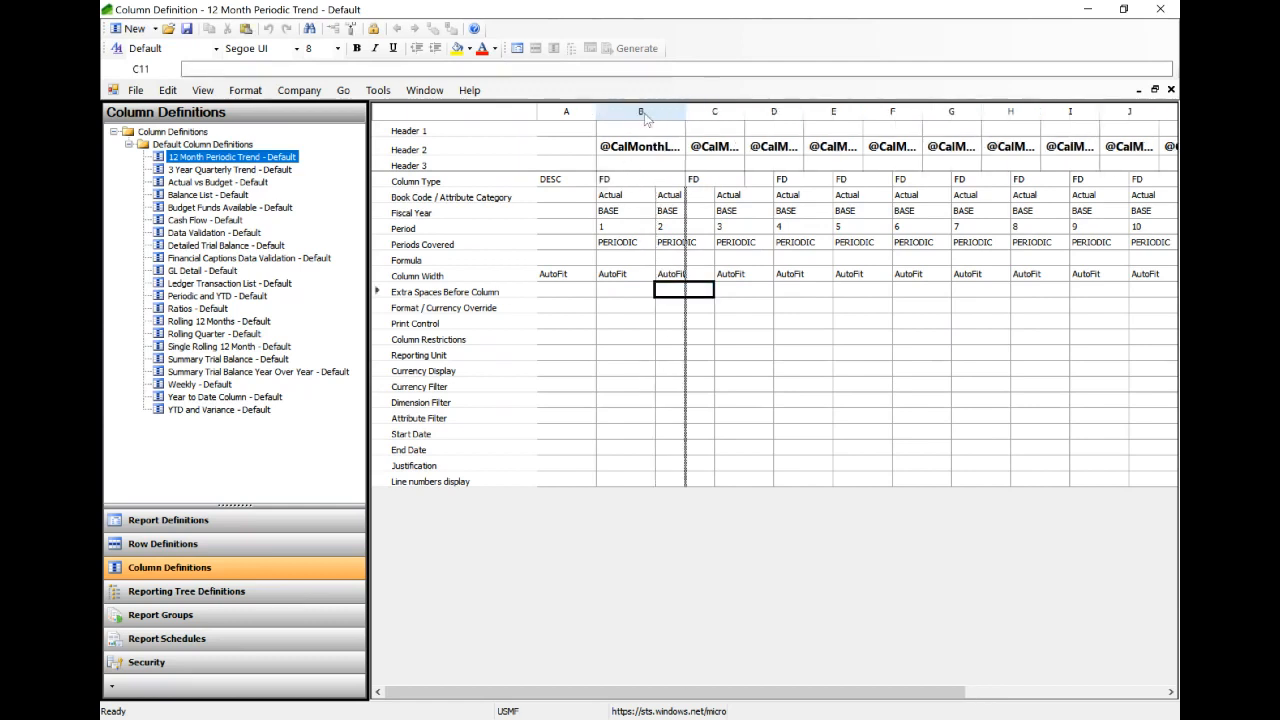
left_click(640, 185)
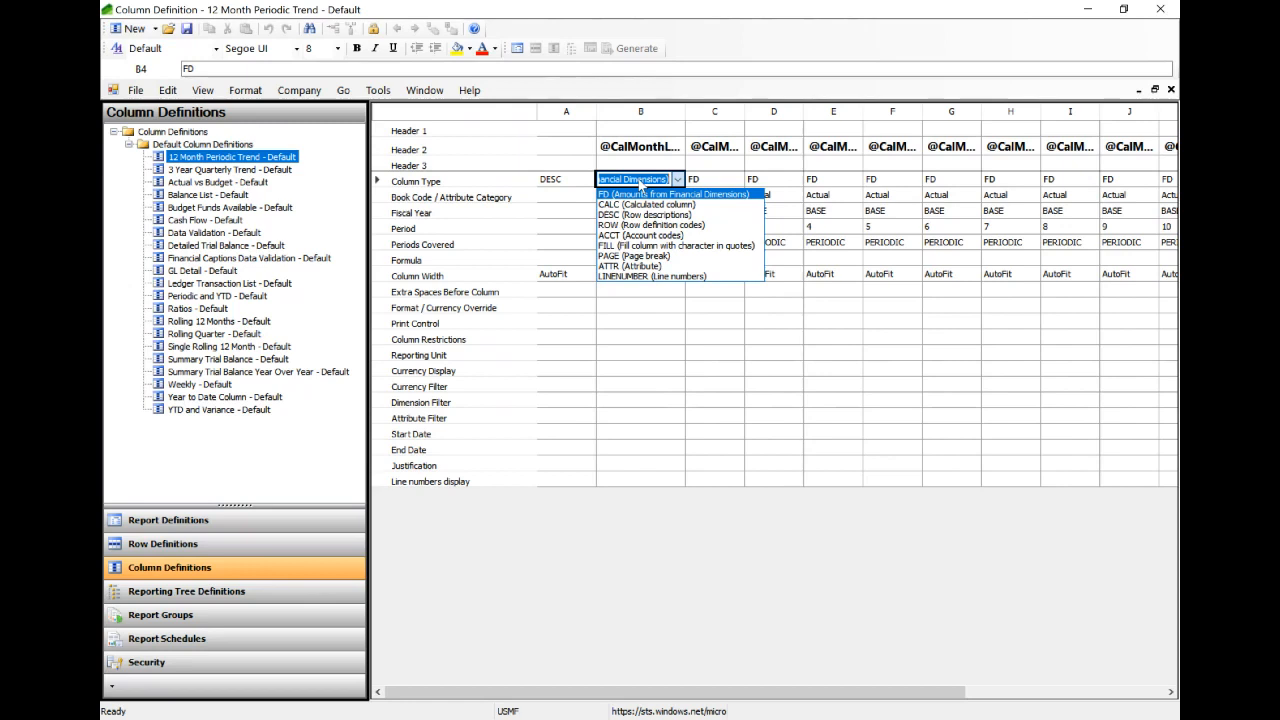
left_click(641, 185)
left_click(636, 197)
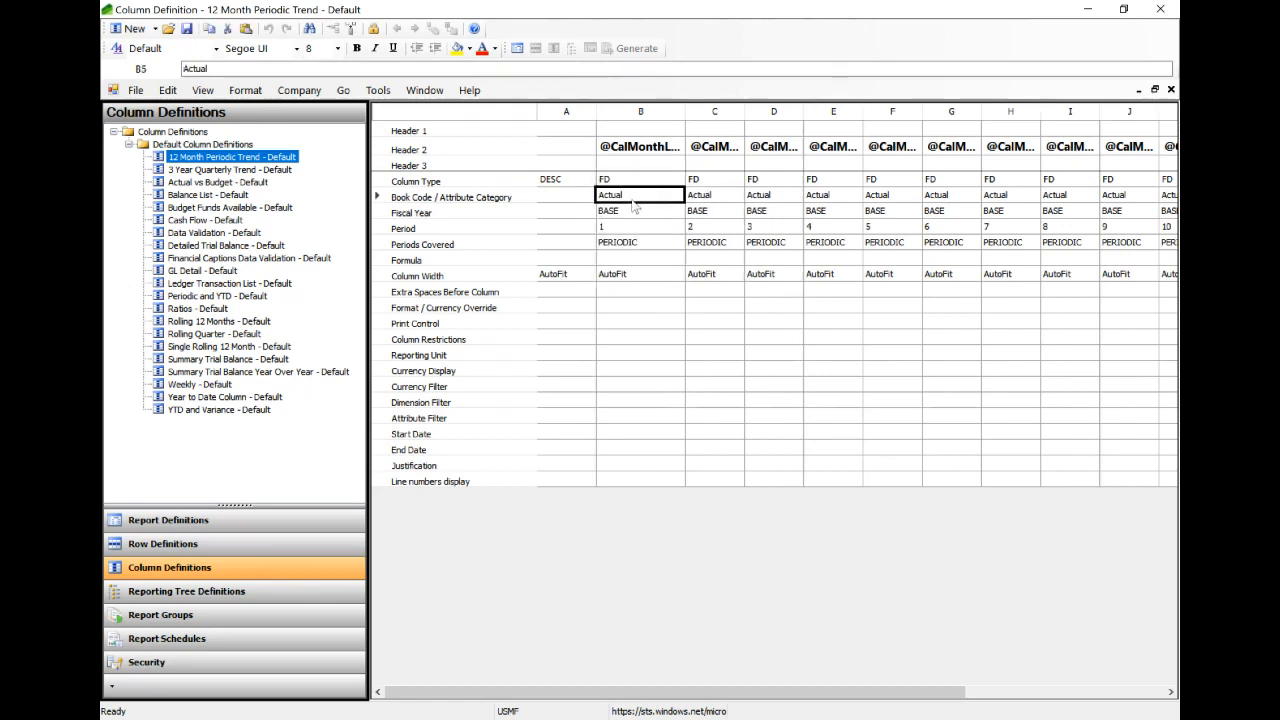
left_click(634, 199)
left_click(632, 200)
Inspect column B's fiscal year options, period and periods covered settings without changing them.
left_click(645, 212)
left_click(646, 212)
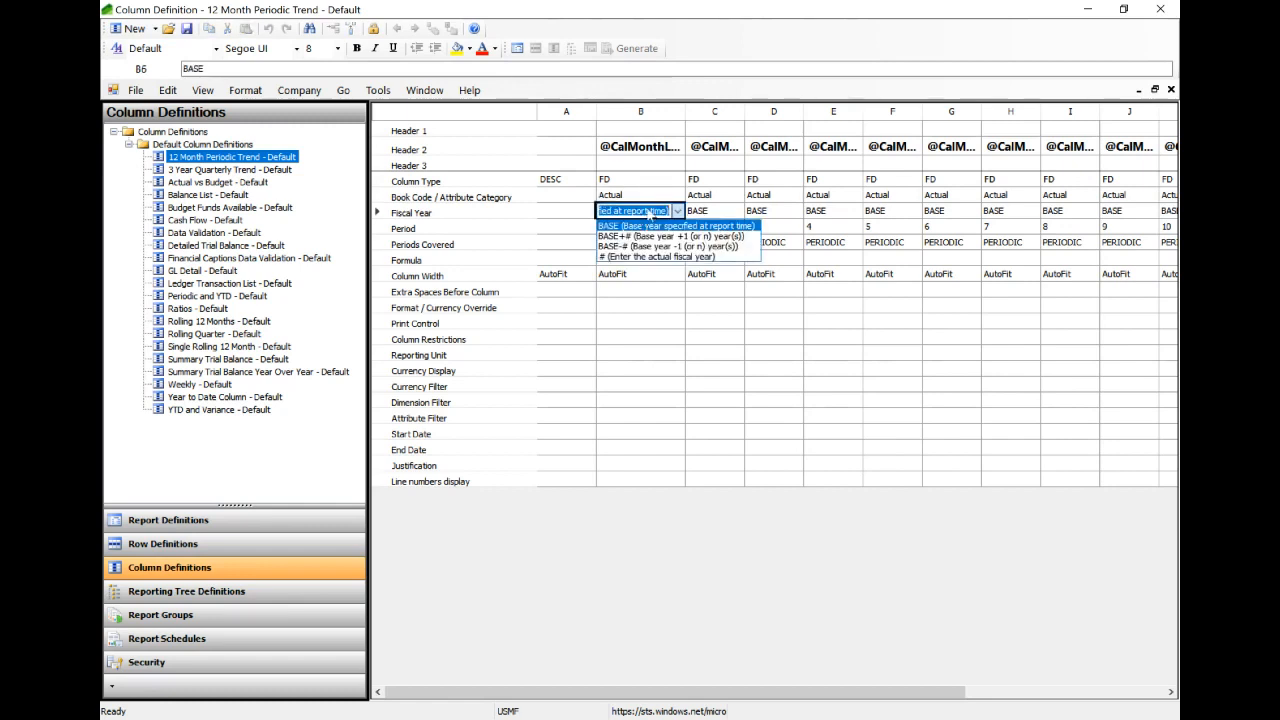
left_click(648, 212)
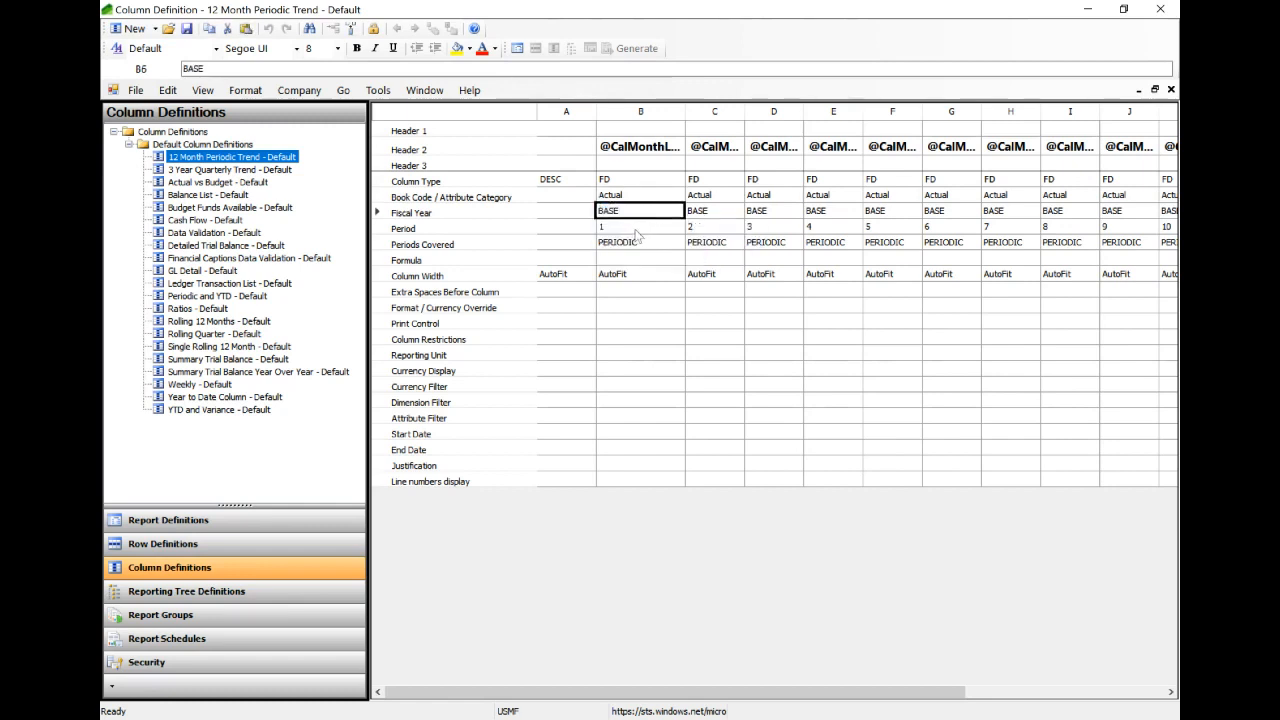
left_click(636, 231)
left_click(632, 243)
left_click(629, 213)
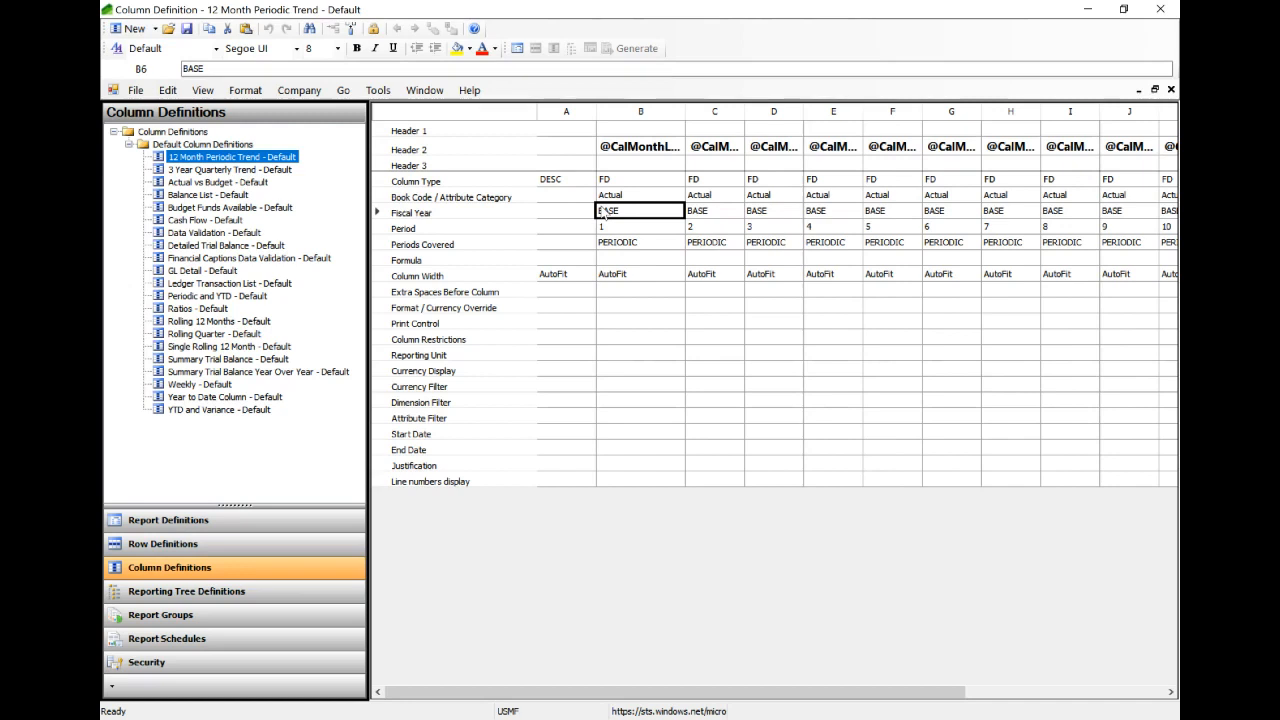
left_click(618, 233)
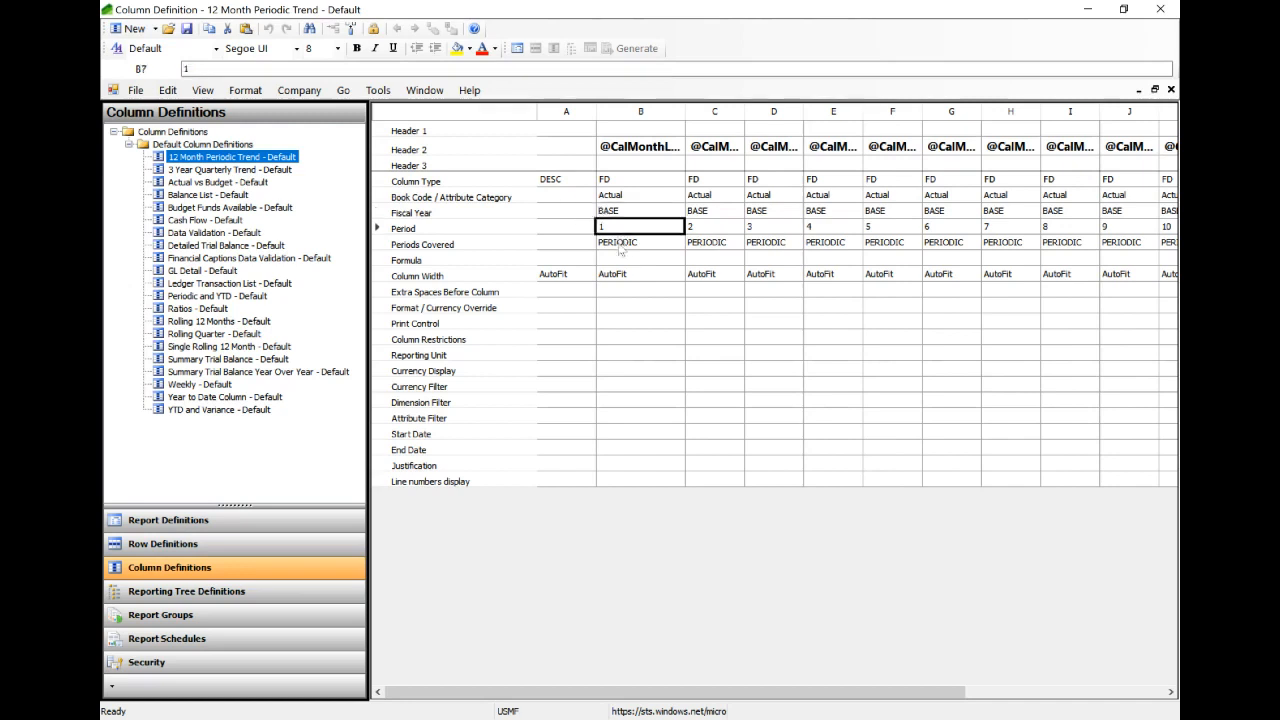
left_click(621, 246)
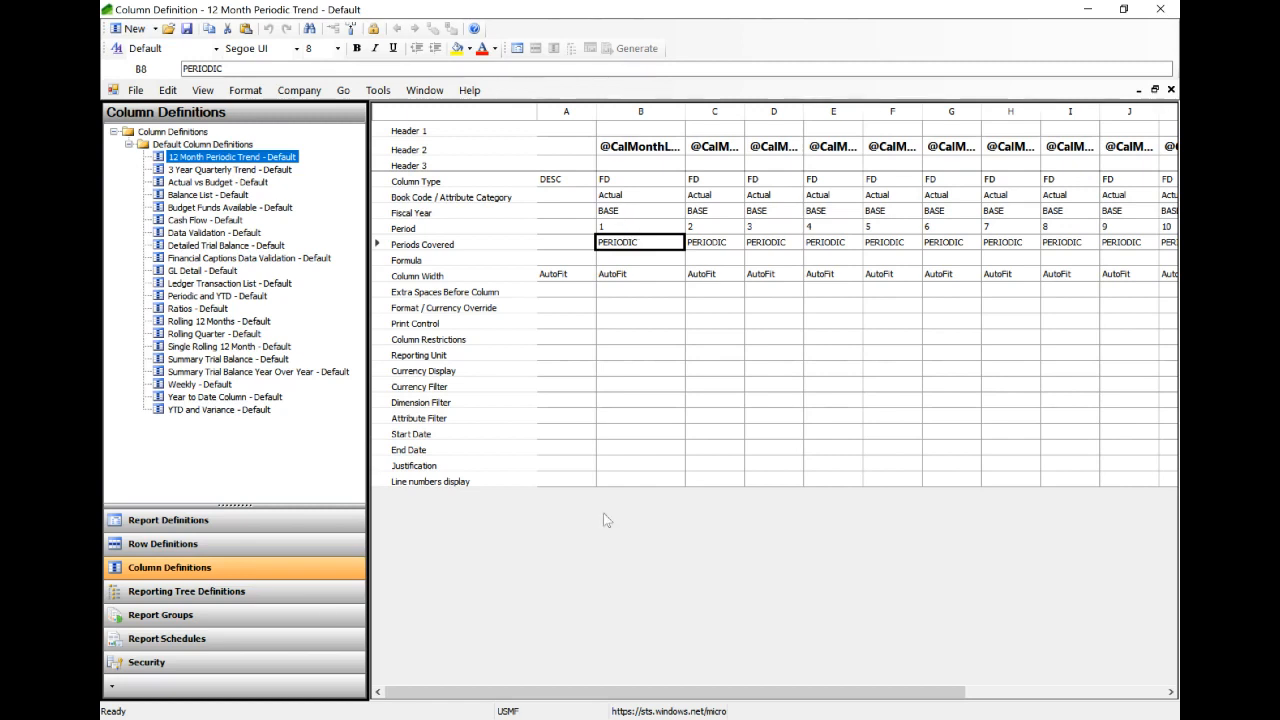
View the YTD column at the end of the column definition, and close the definition without saving changes.
left_click_drag(776, 697, 985, 679)
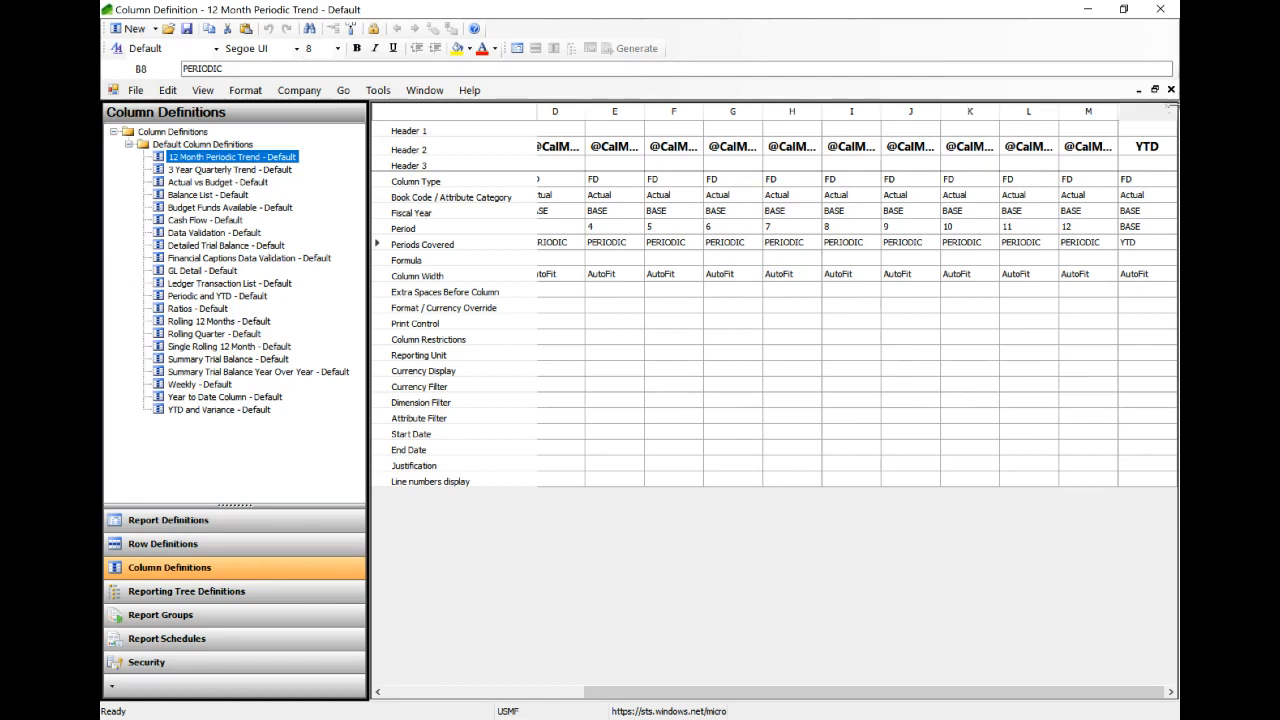
left_click(1171, 89)
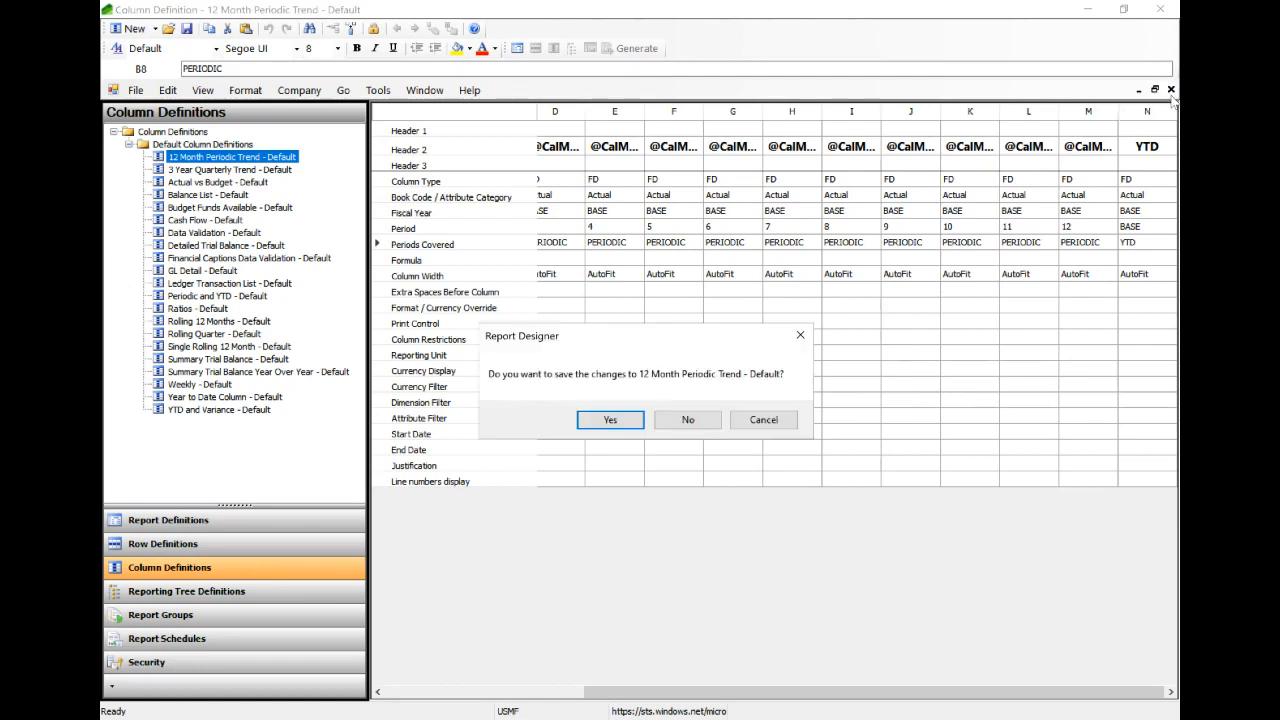
left_click(688, 419)
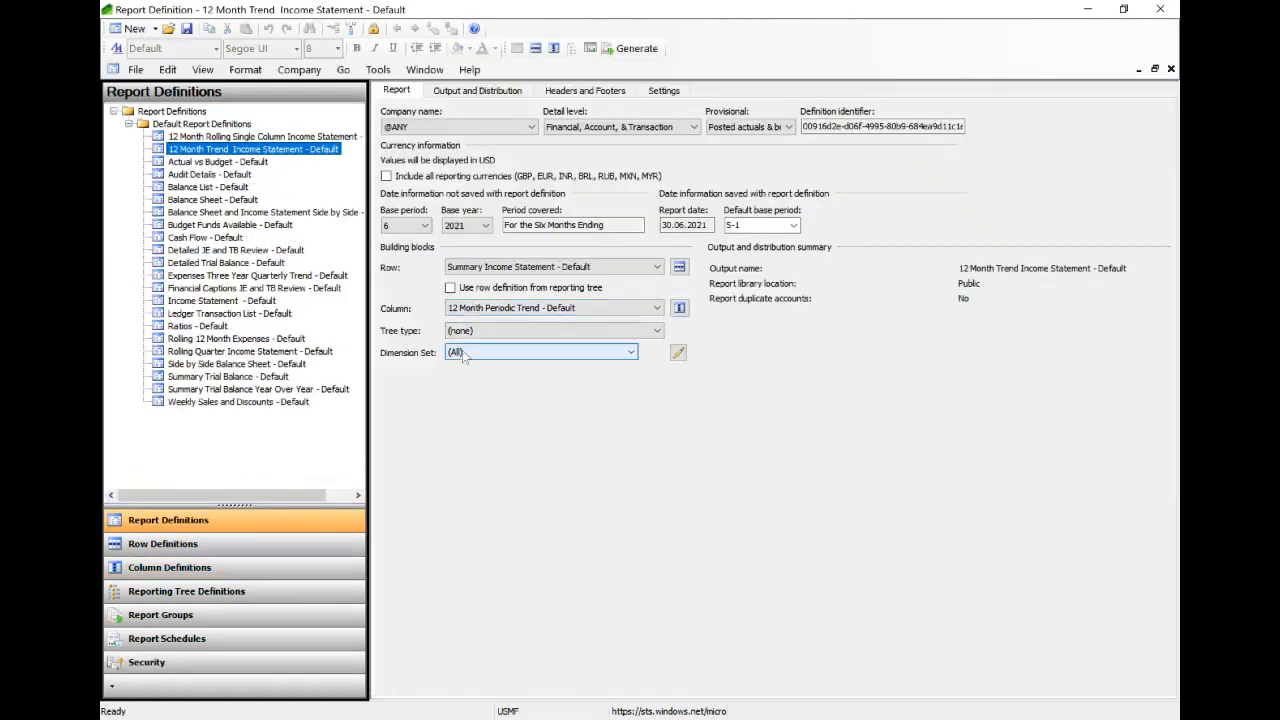
Open the Contoso Holdings organization hierarchy effective 01.01.2008 from the reporting tree definitions, examine its units and close it.
left_click(188, 591)
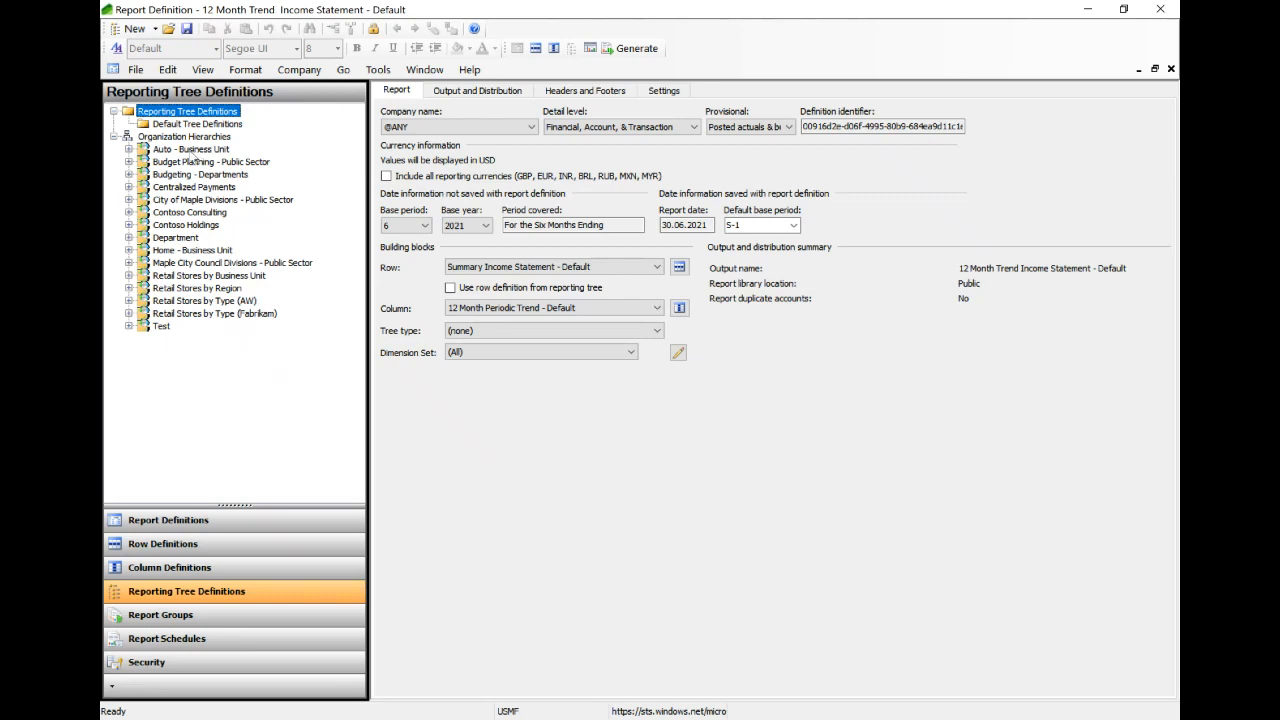
left_click(170, 225)
double_click(167, 228)
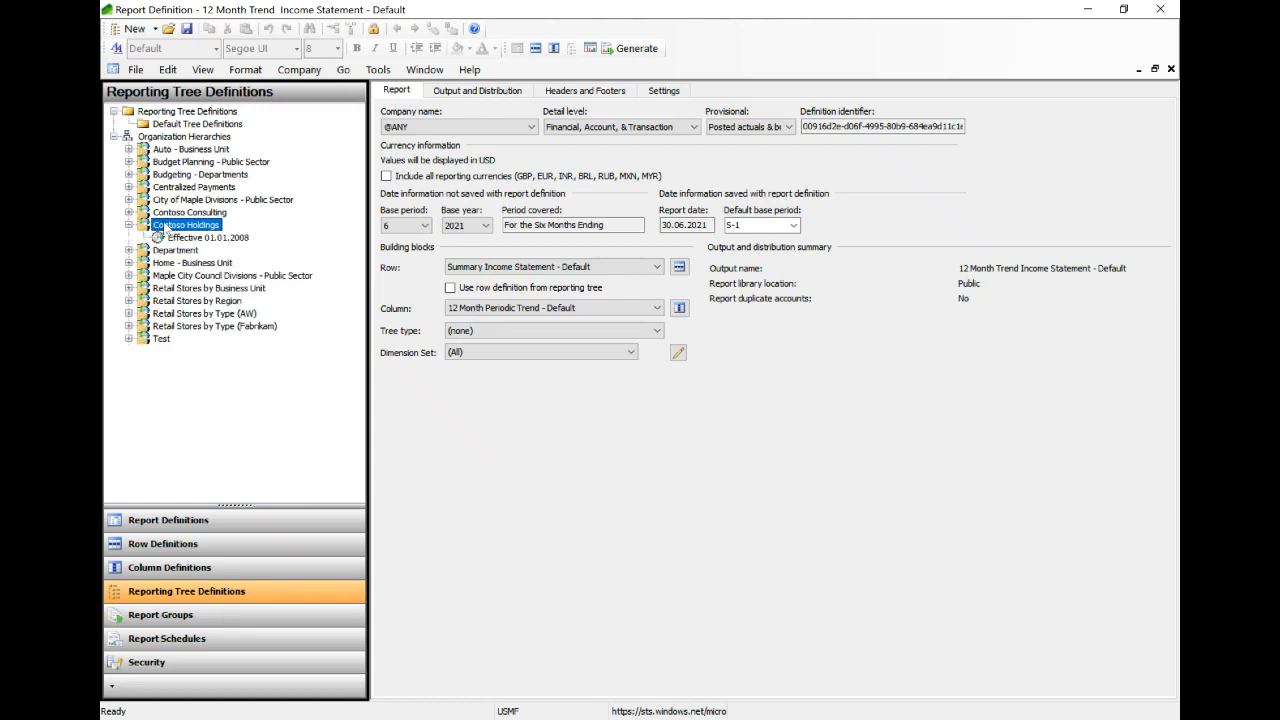
left_click(168, 240)
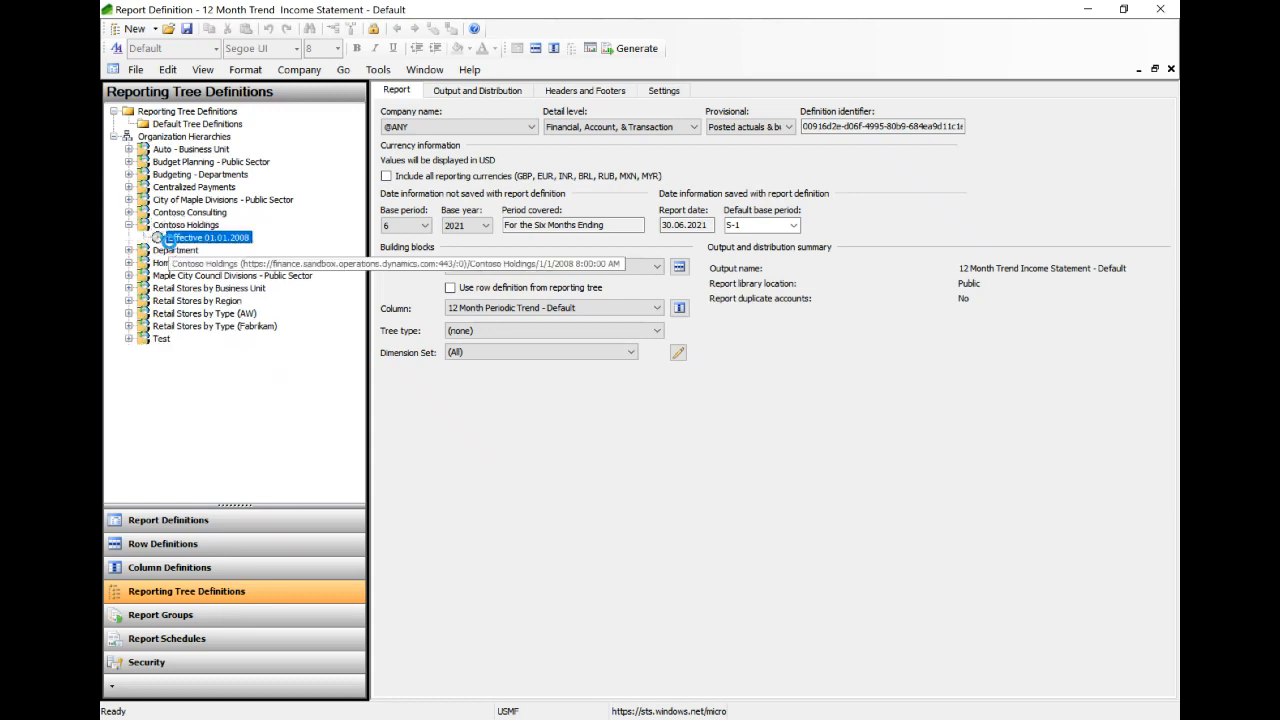
double_click(165, 239)
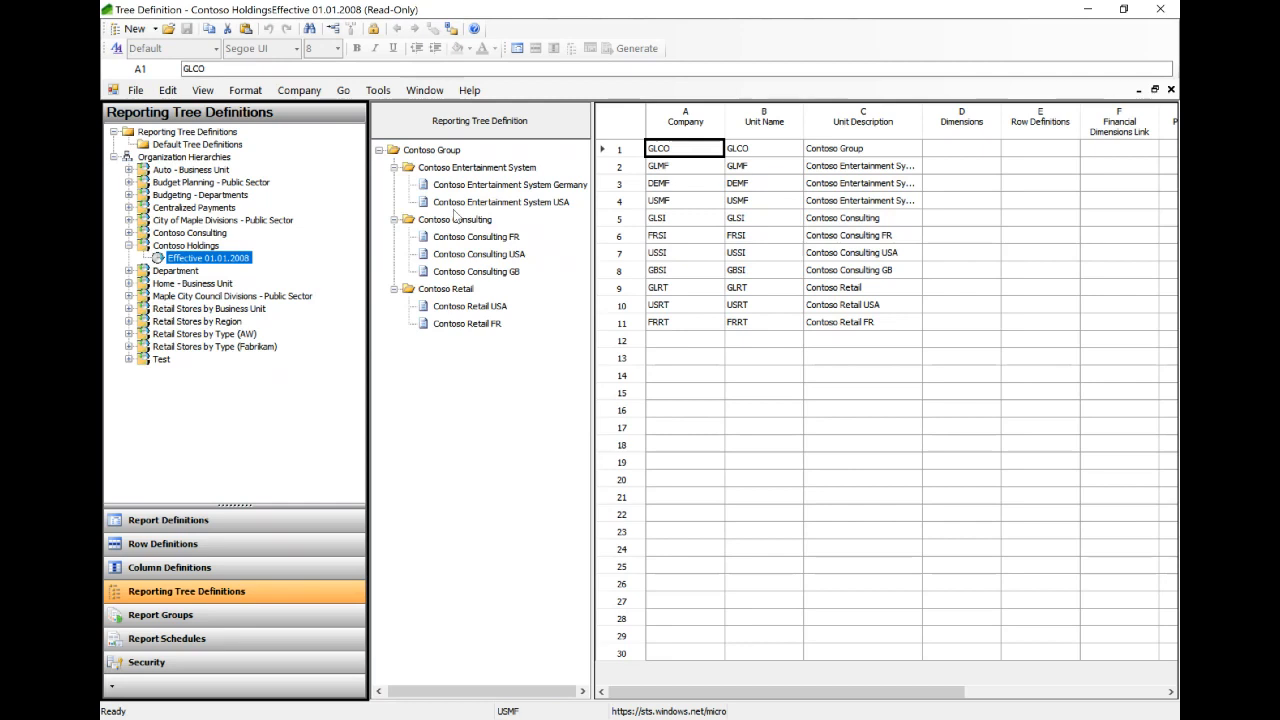
left_click(202, 146)
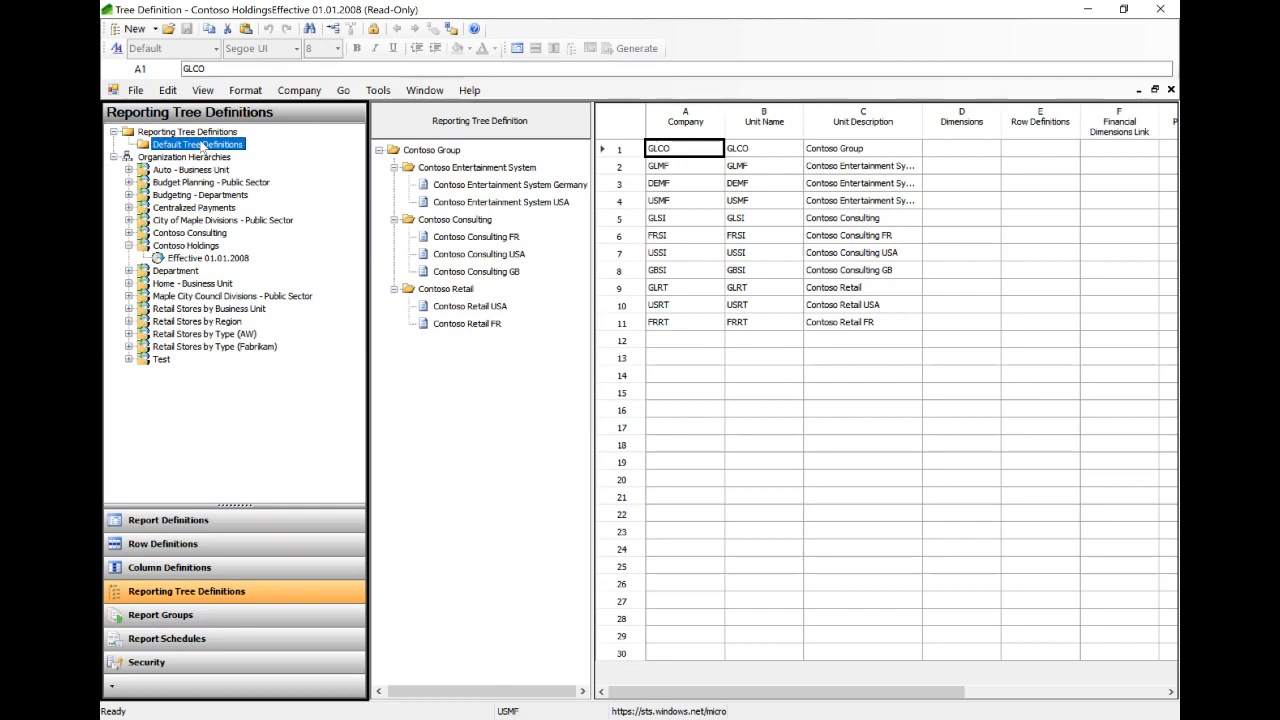
left_click(1171, 89)
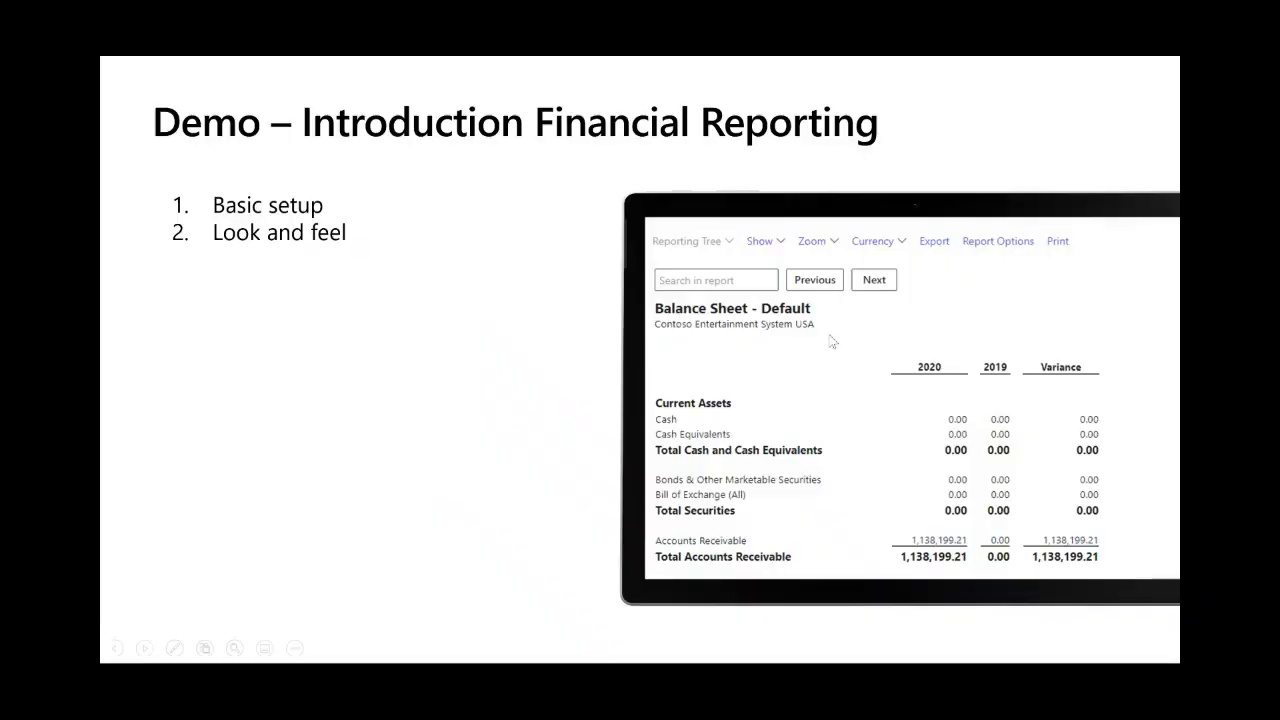
left_click(493, 324)
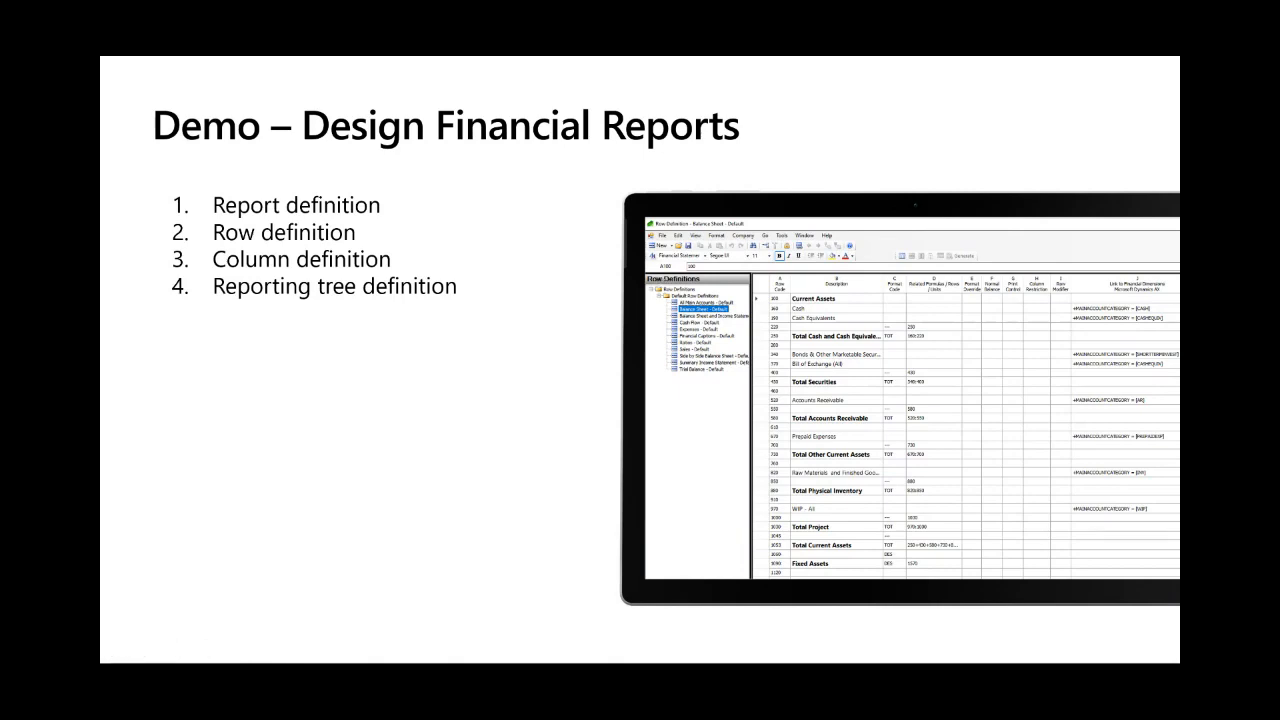
left_click(524, 261)
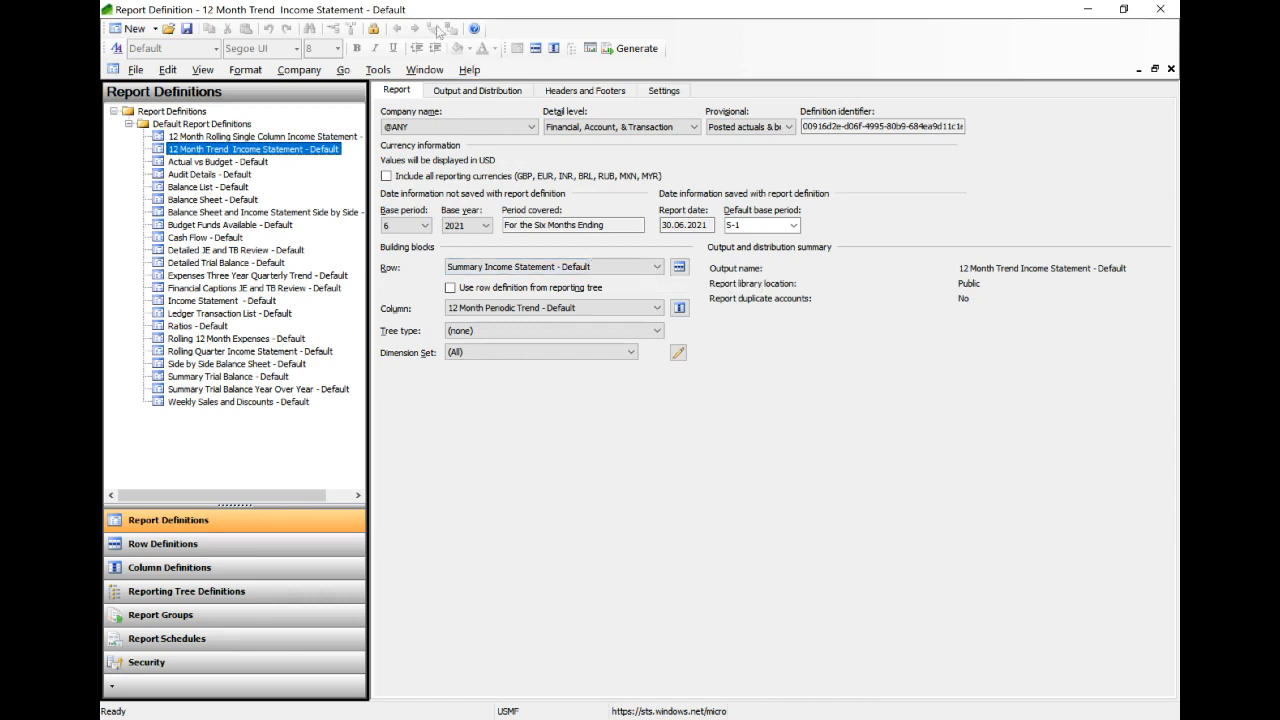
Generate the 12 Month Trend Income Statement report from its report definition.
left_click(632, 46)
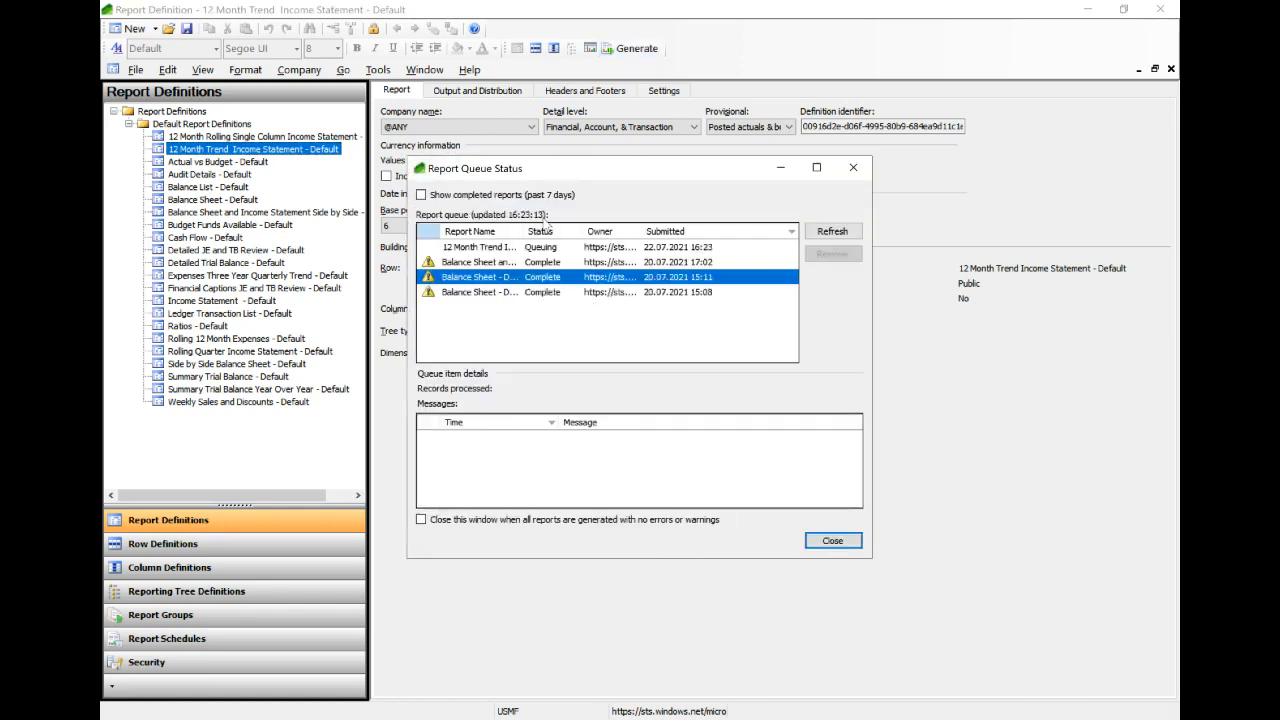
Close the report queue status window and select 12 Month Trend Income Statement - Default in the Finance and Operations report list.
left_click(482, 248)
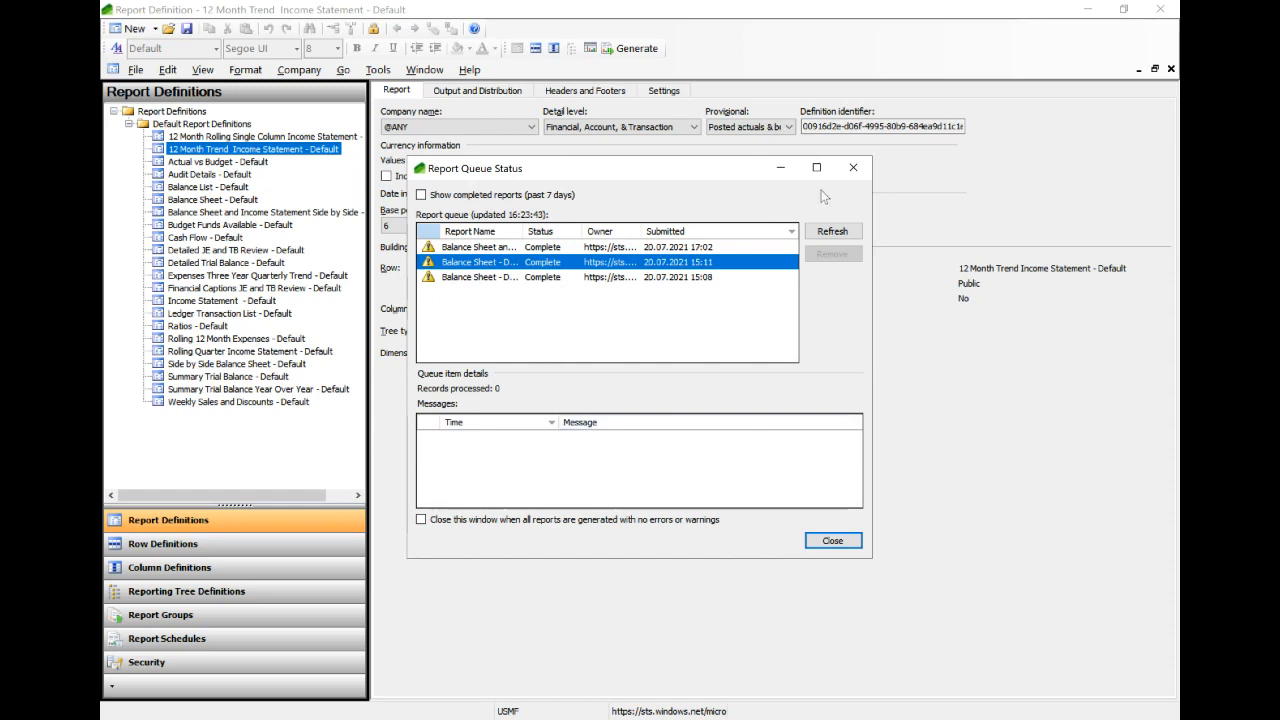
left_click(855, 170)
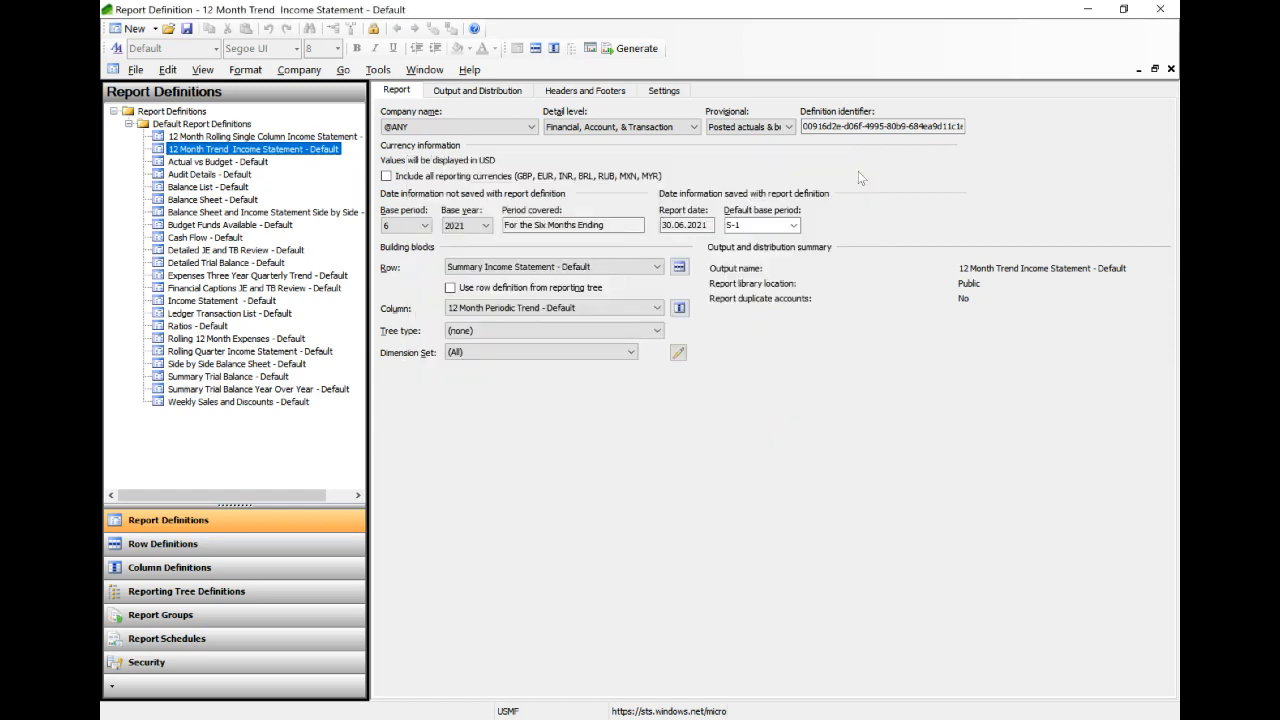
left_click(592, 54)
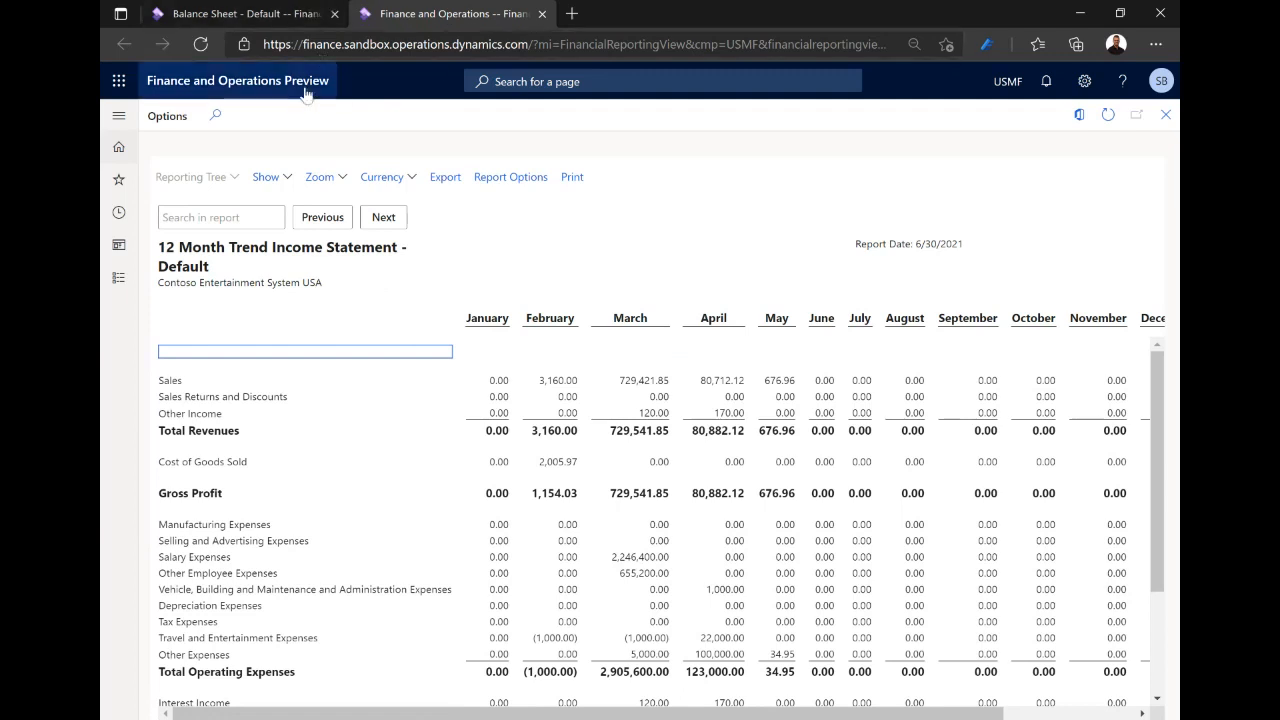
left_click(289, 19)
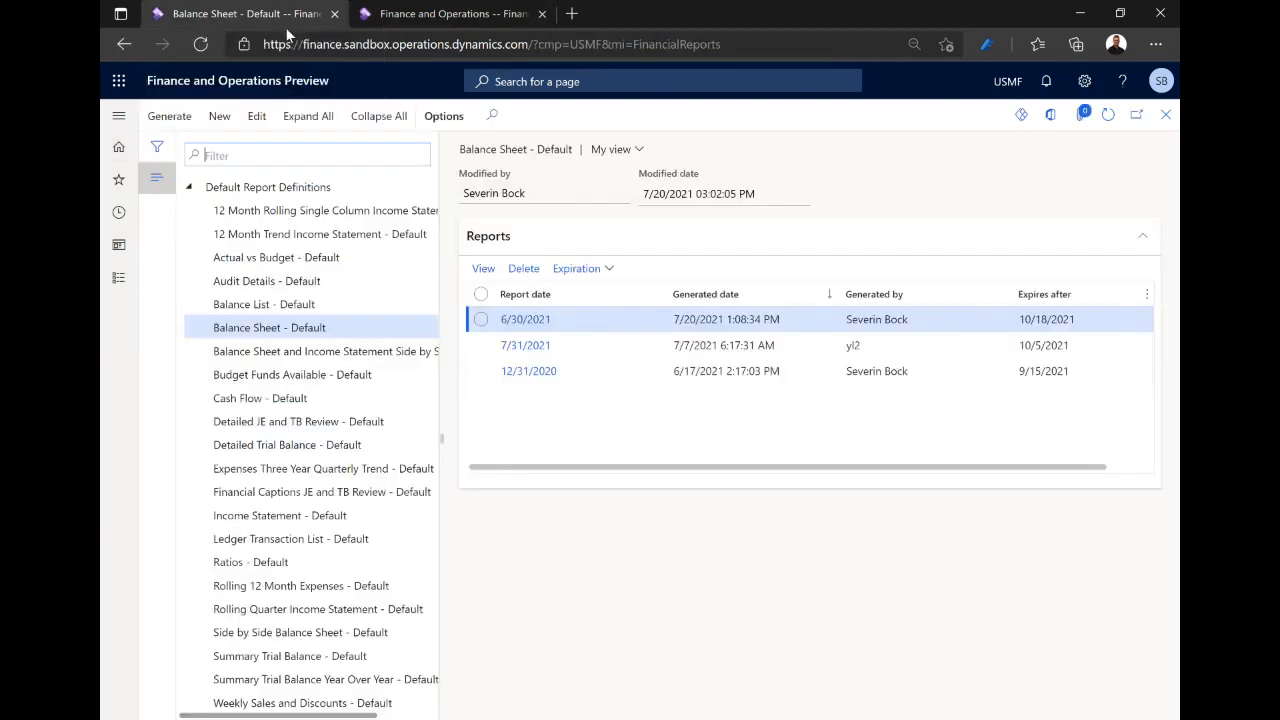
left_click(276, 235)
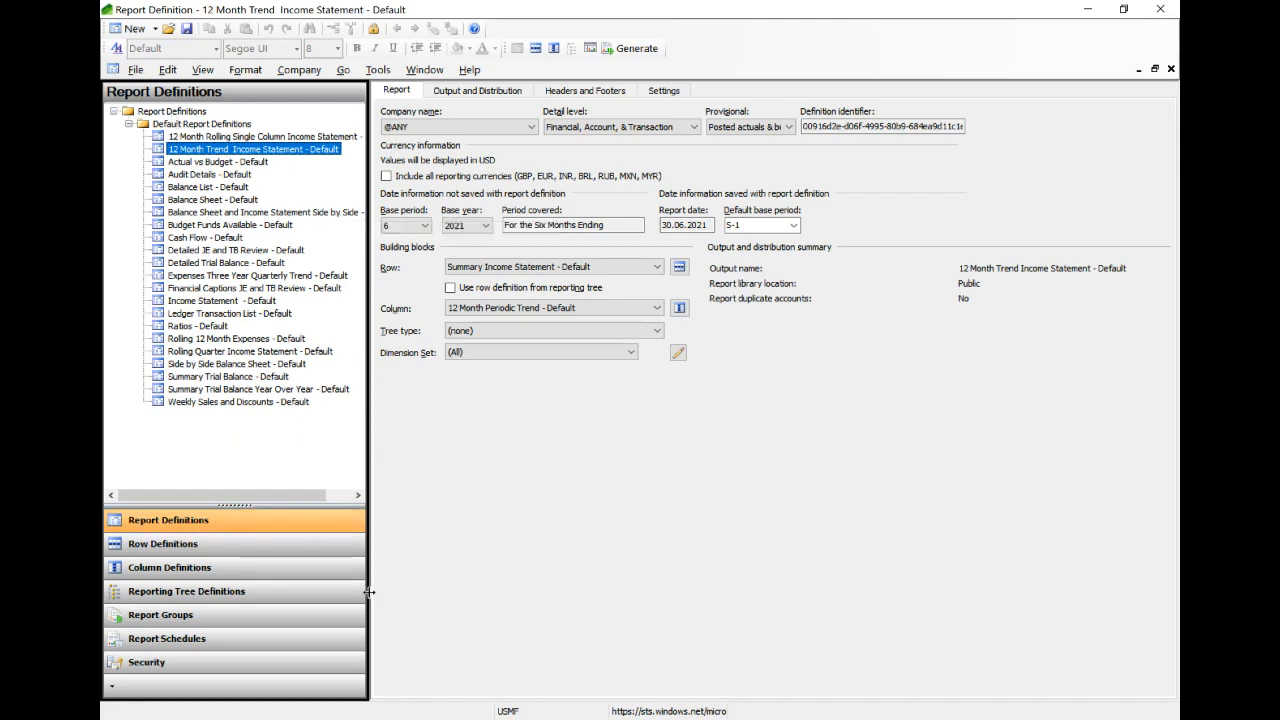
Start a new report schedule in Report Designer, try the Report group type and set it back to Individual report.
left_click(226, 637)
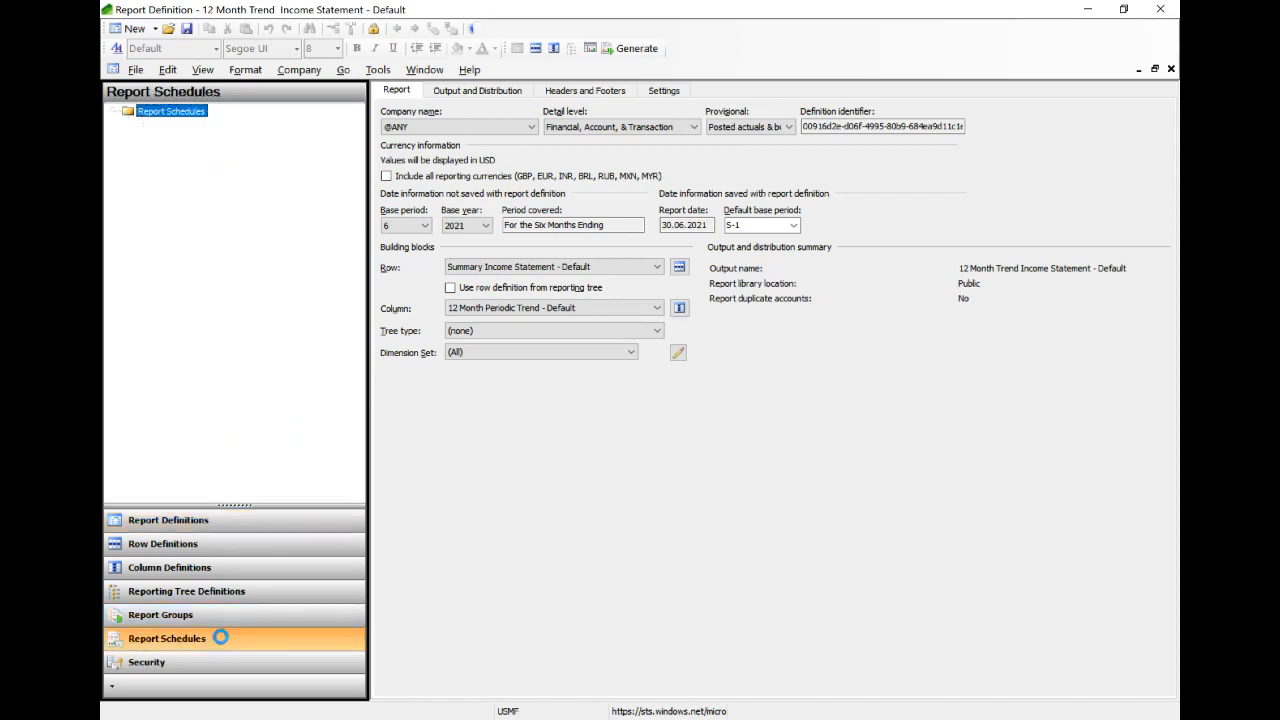
right_click(168, 121)
left_click(141, 137)
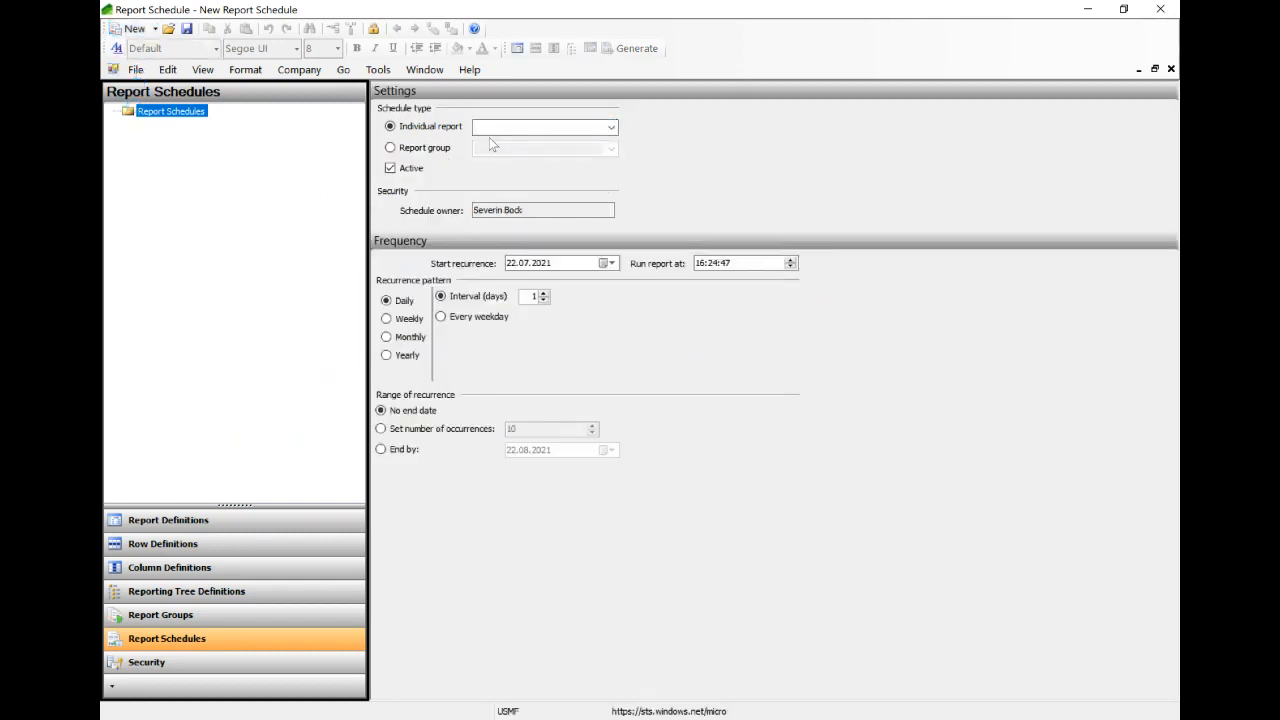
left_click(440, 148)
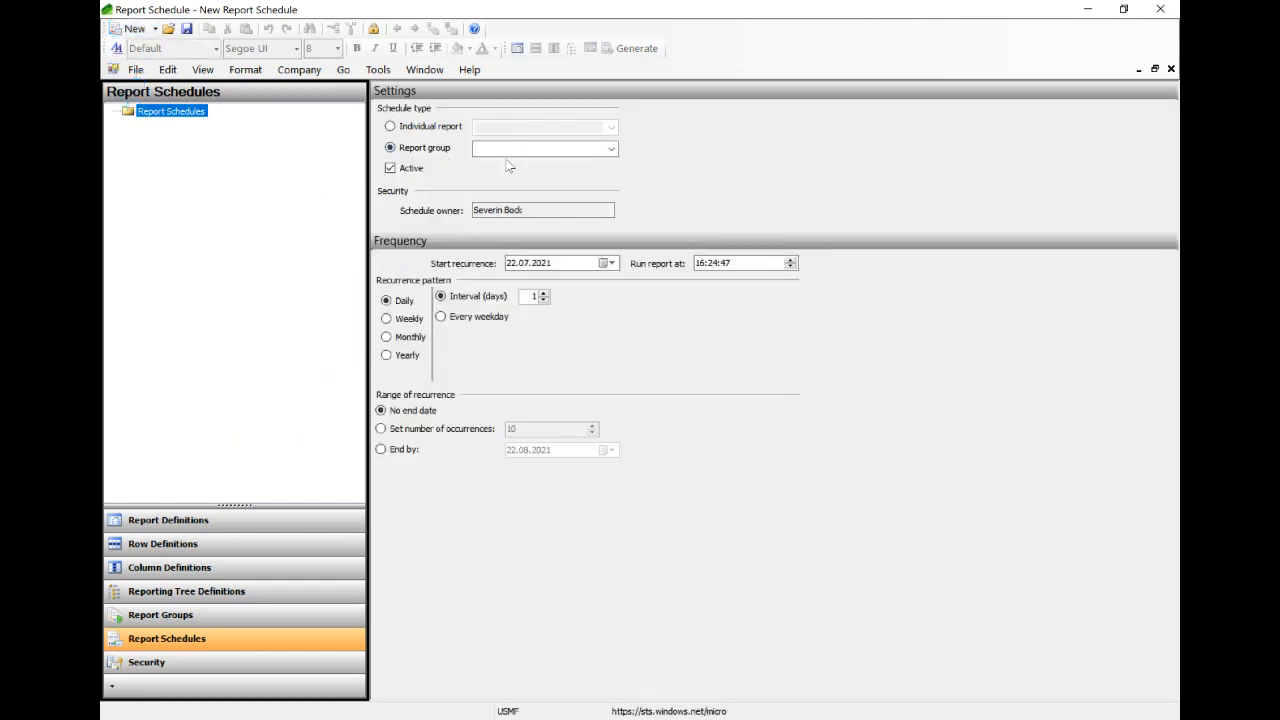
left_click(440, 126)
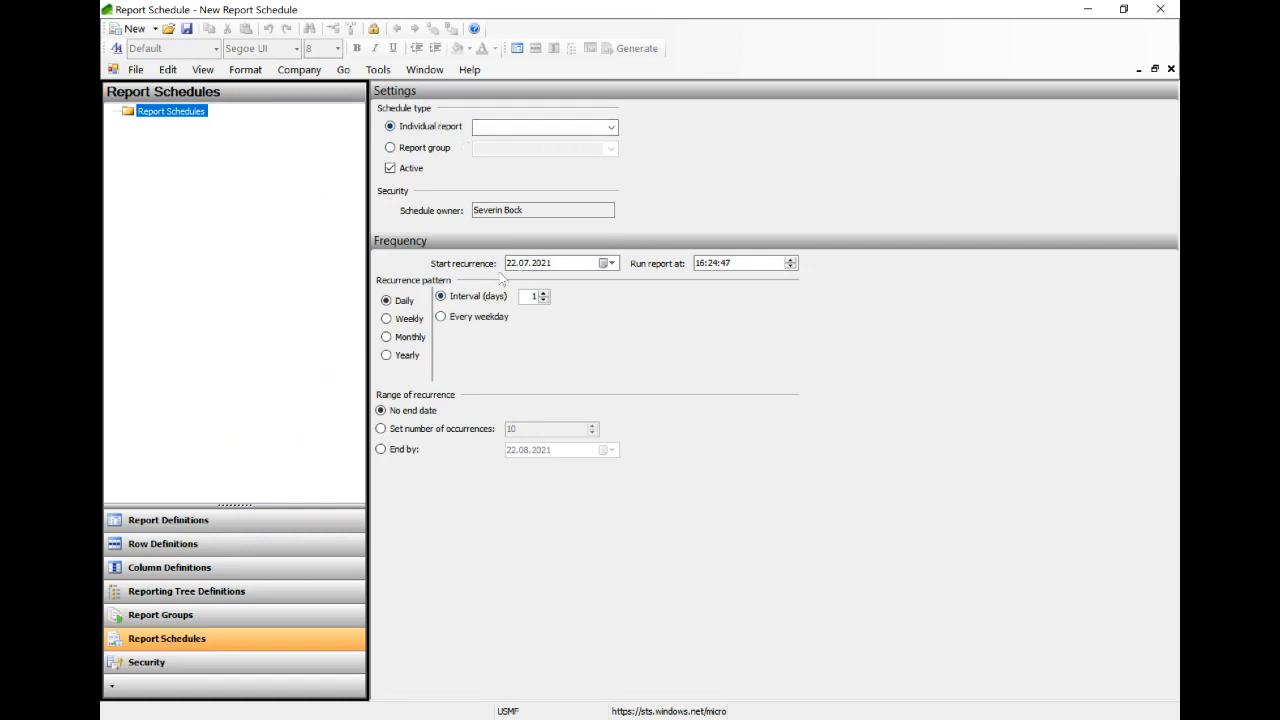
Set the schedule's recurrence pattern to monthly on a relative day, the fourth weekday of the month.
left_click(408, 320)
left_click(409, 340)
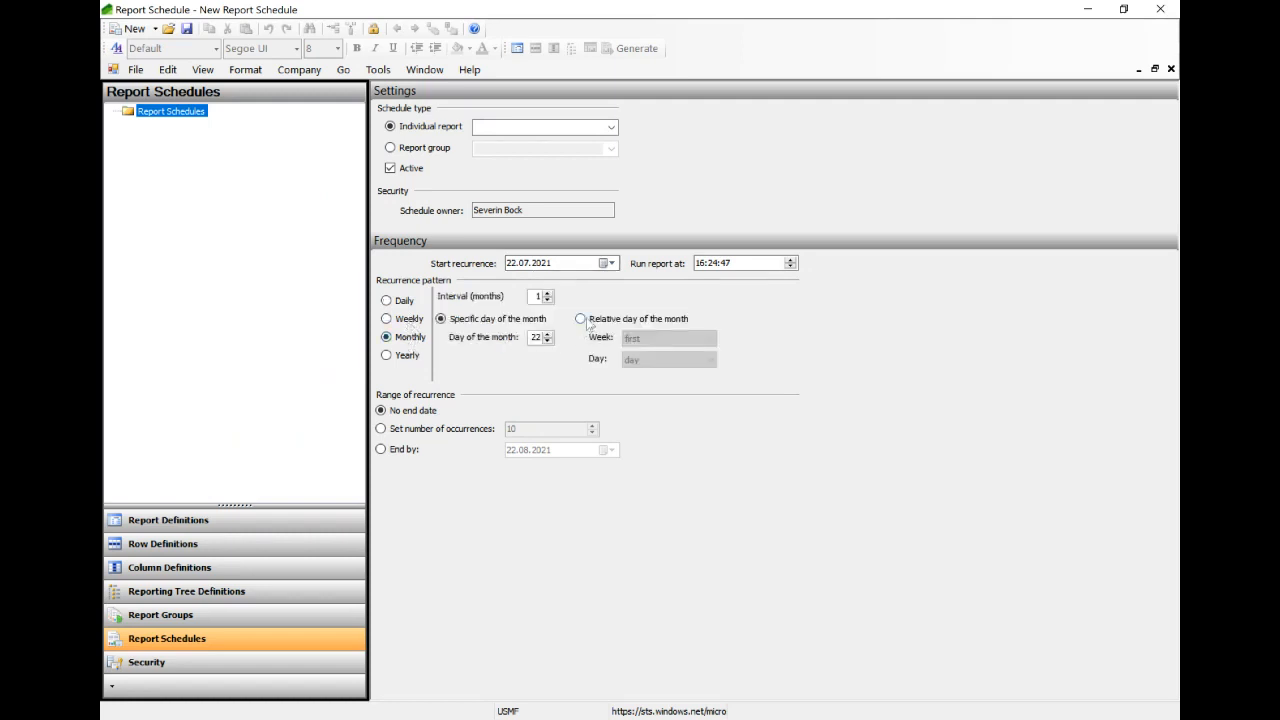
left_click(580, 319)
left_click(670, 339)
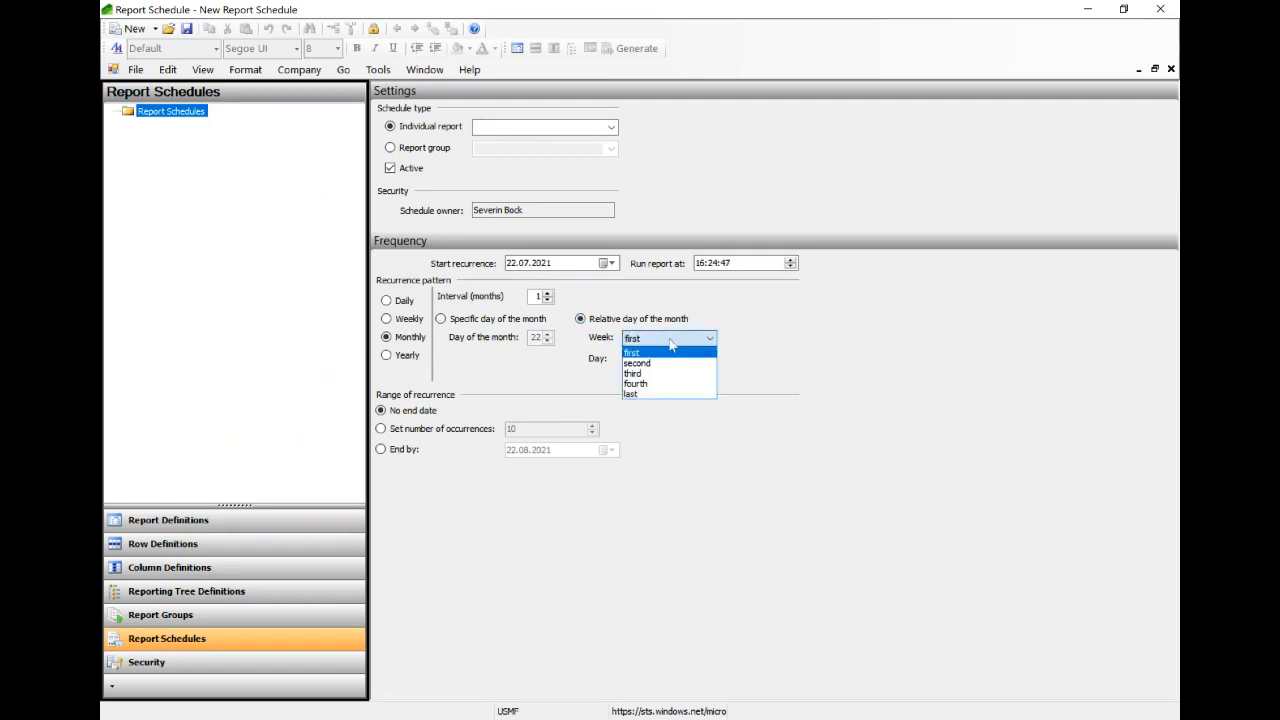
left_click(675, 384)
left_click(668, 359)
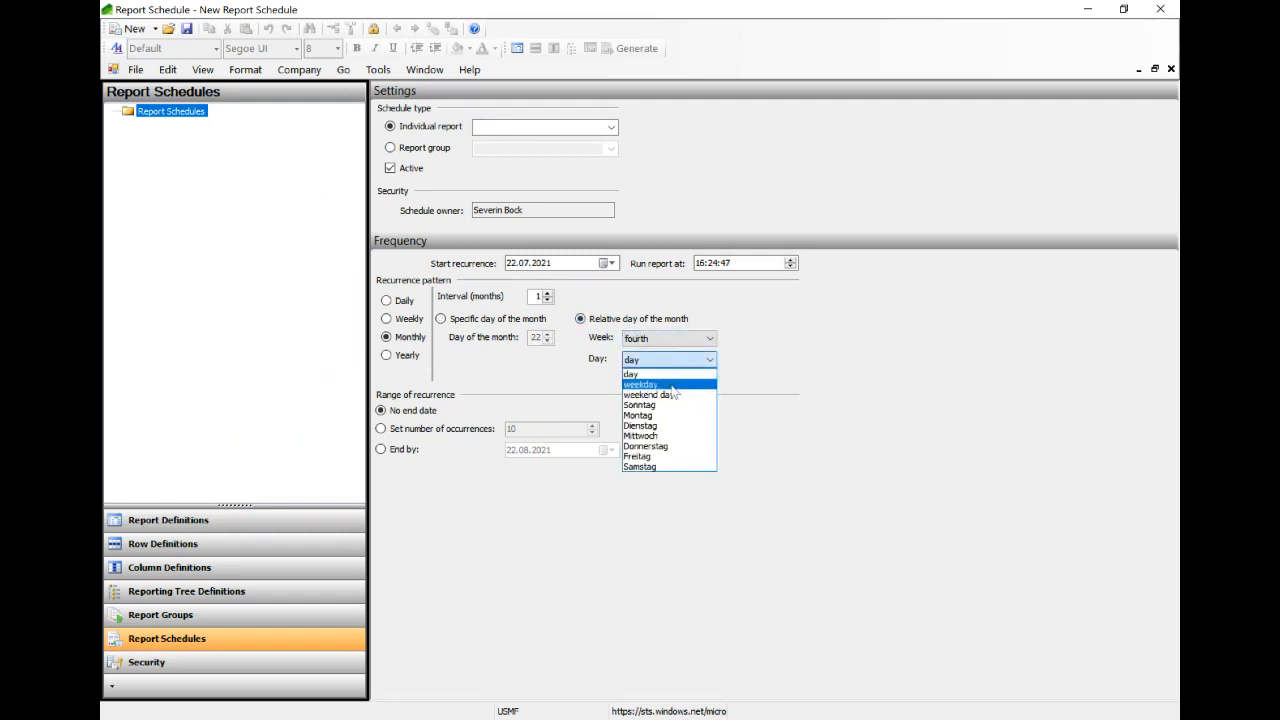
left_click(674, 387)
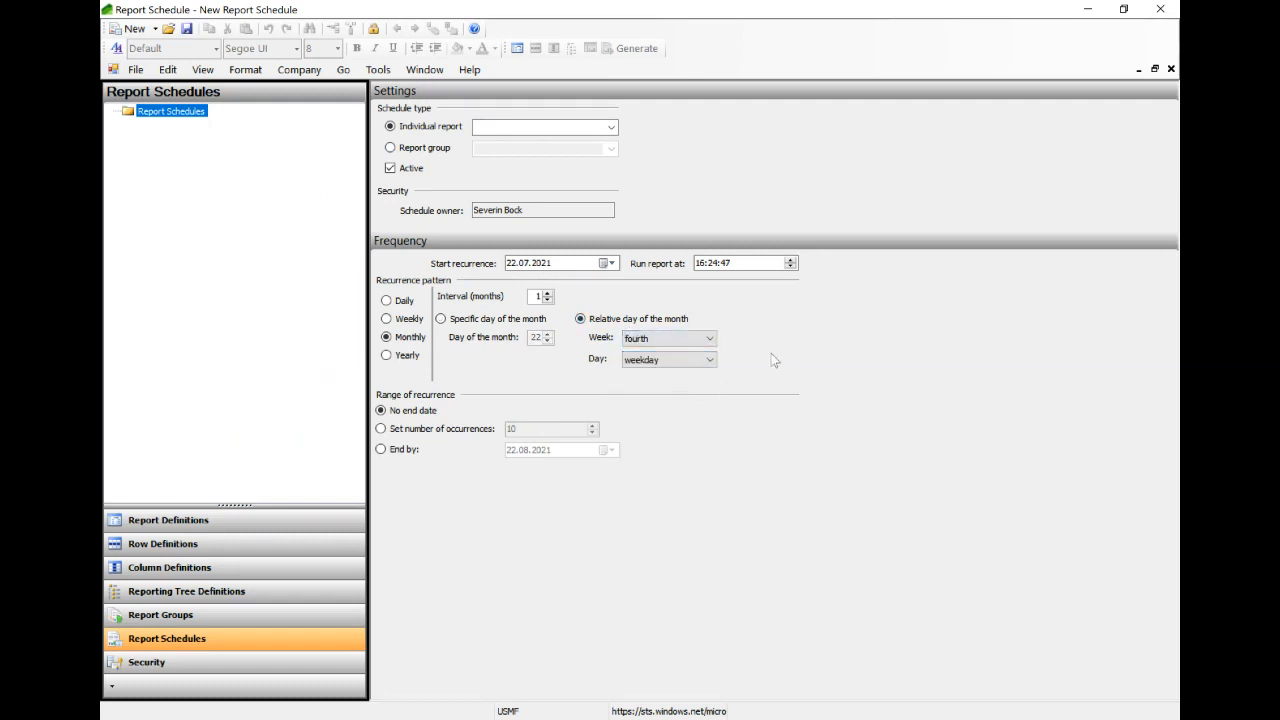
Change the relative week to last, view the day choices, and close the new schedule without saving.
left_click(660, 339)
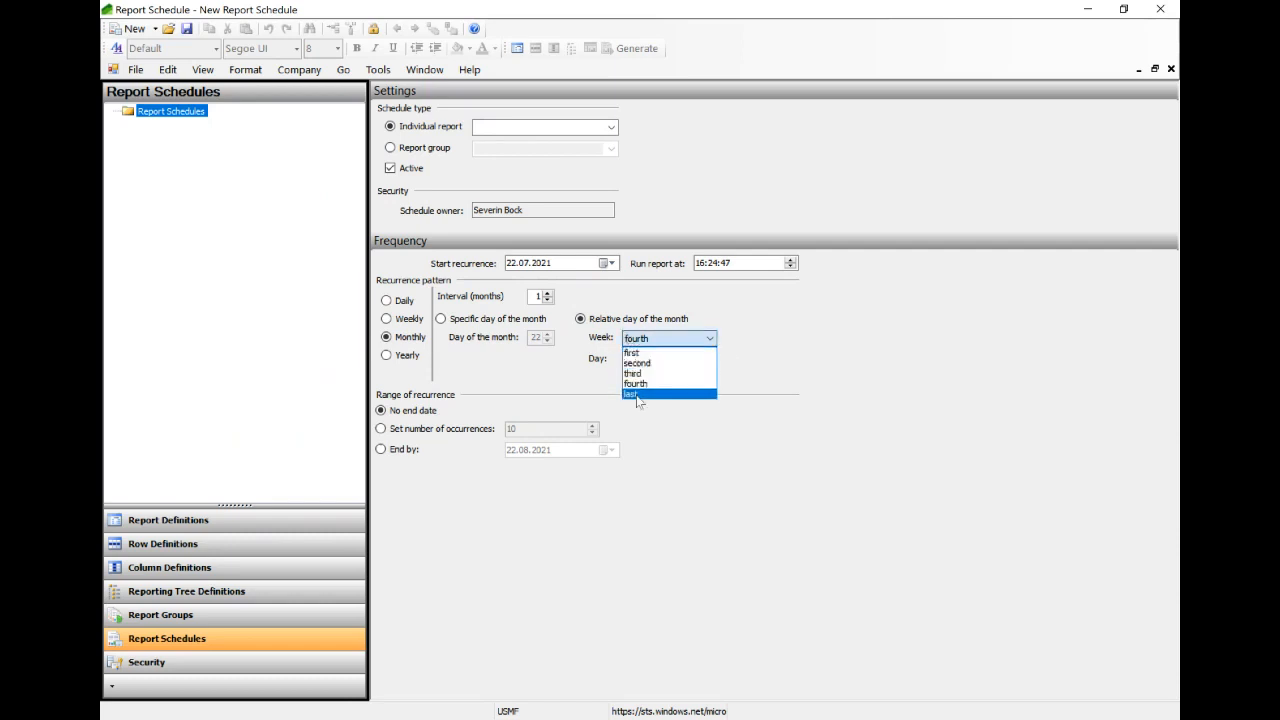
left_click(637, 395)
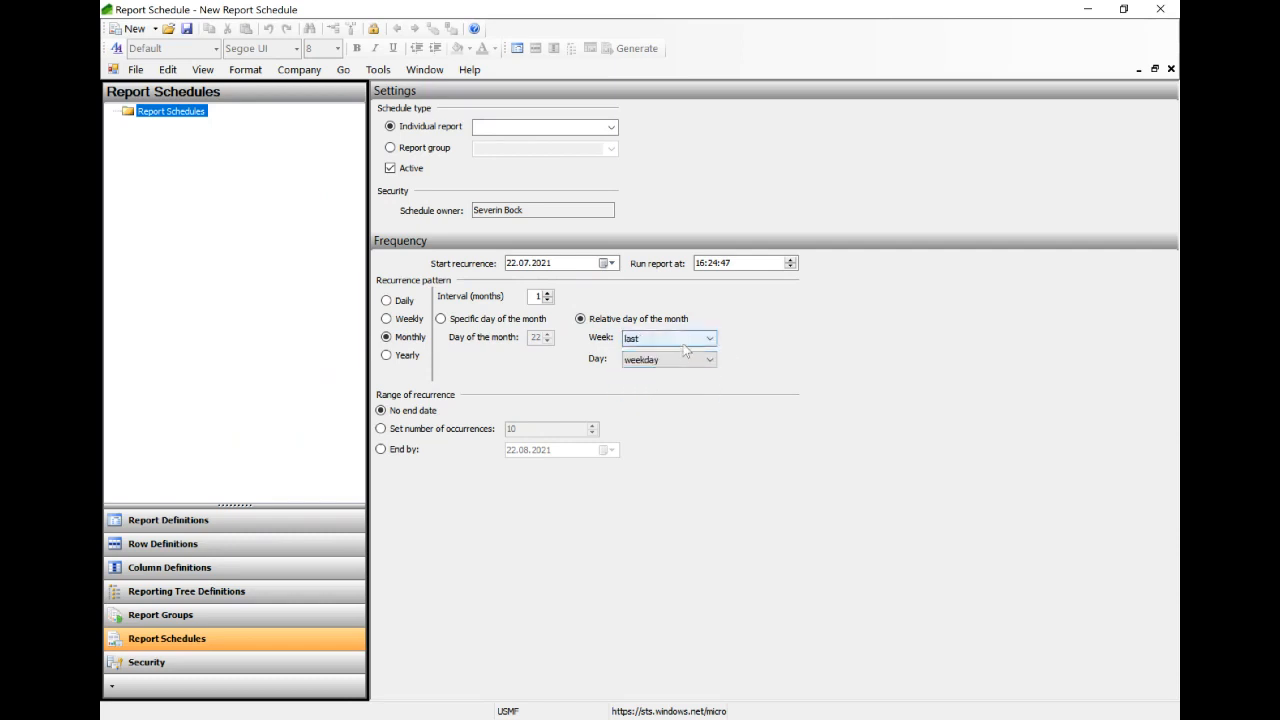
left_click(684, 360)
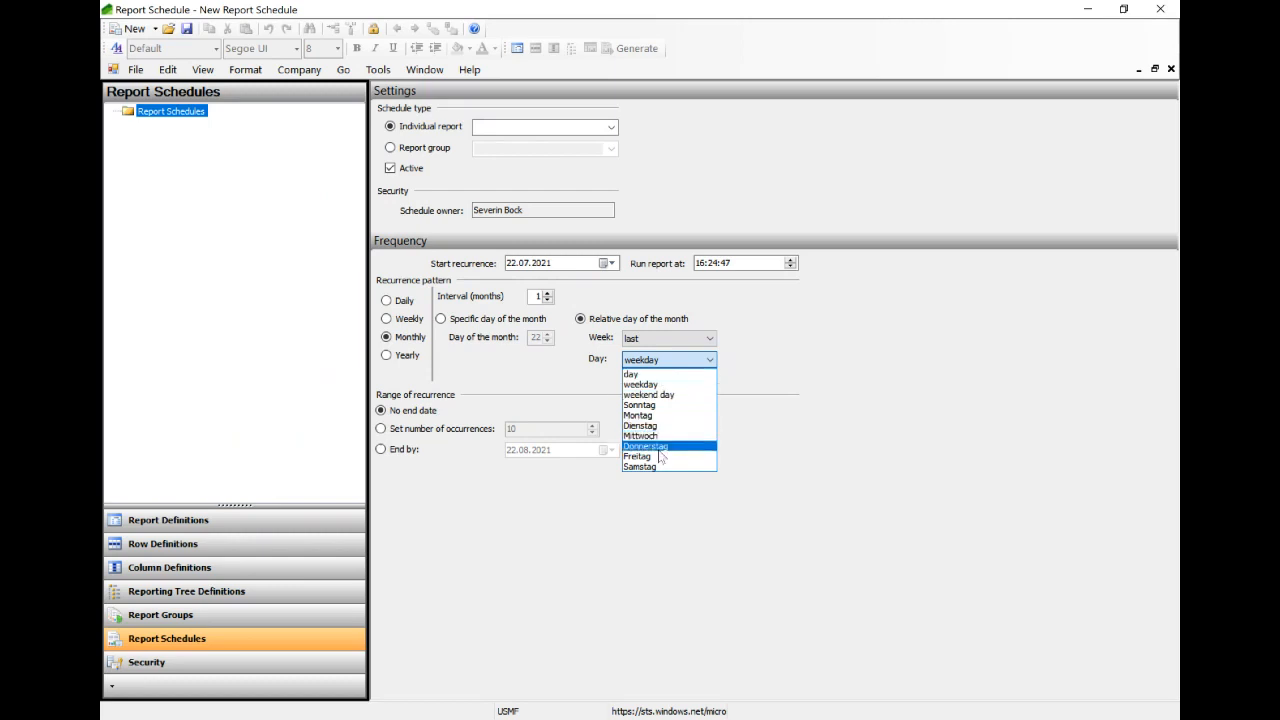
left_click(688, 362)
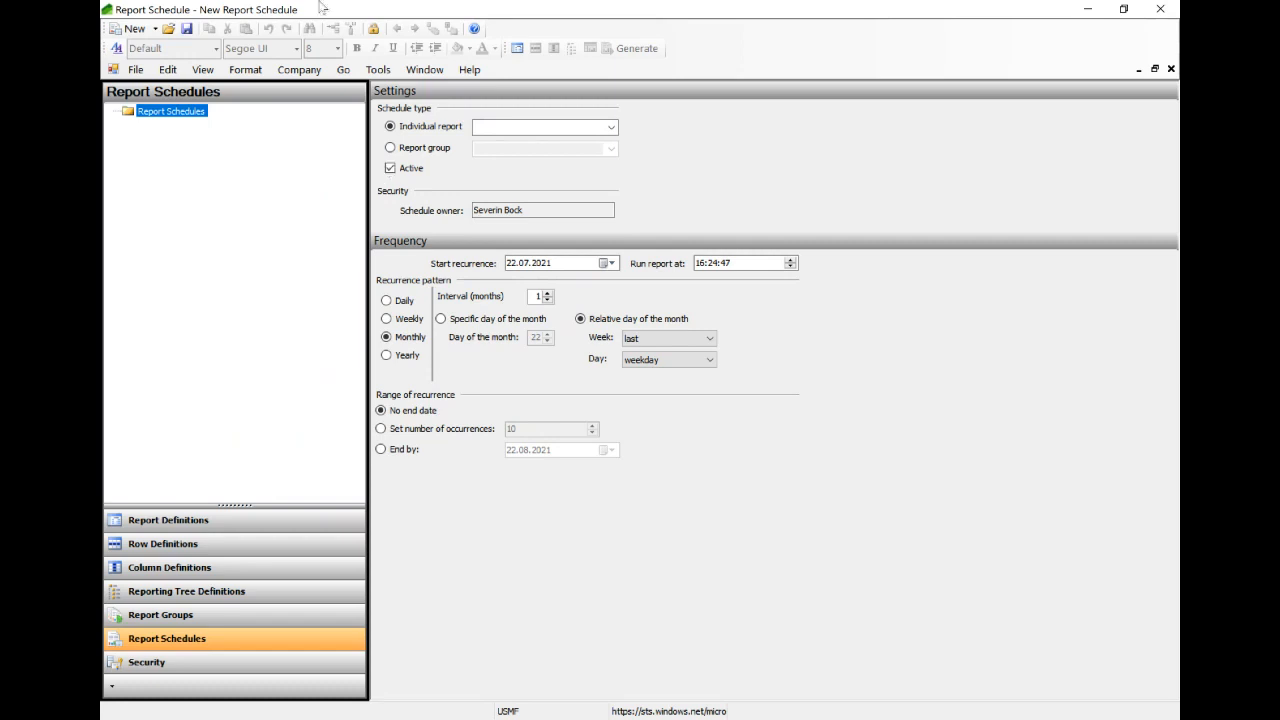
left_click(1170, 69)
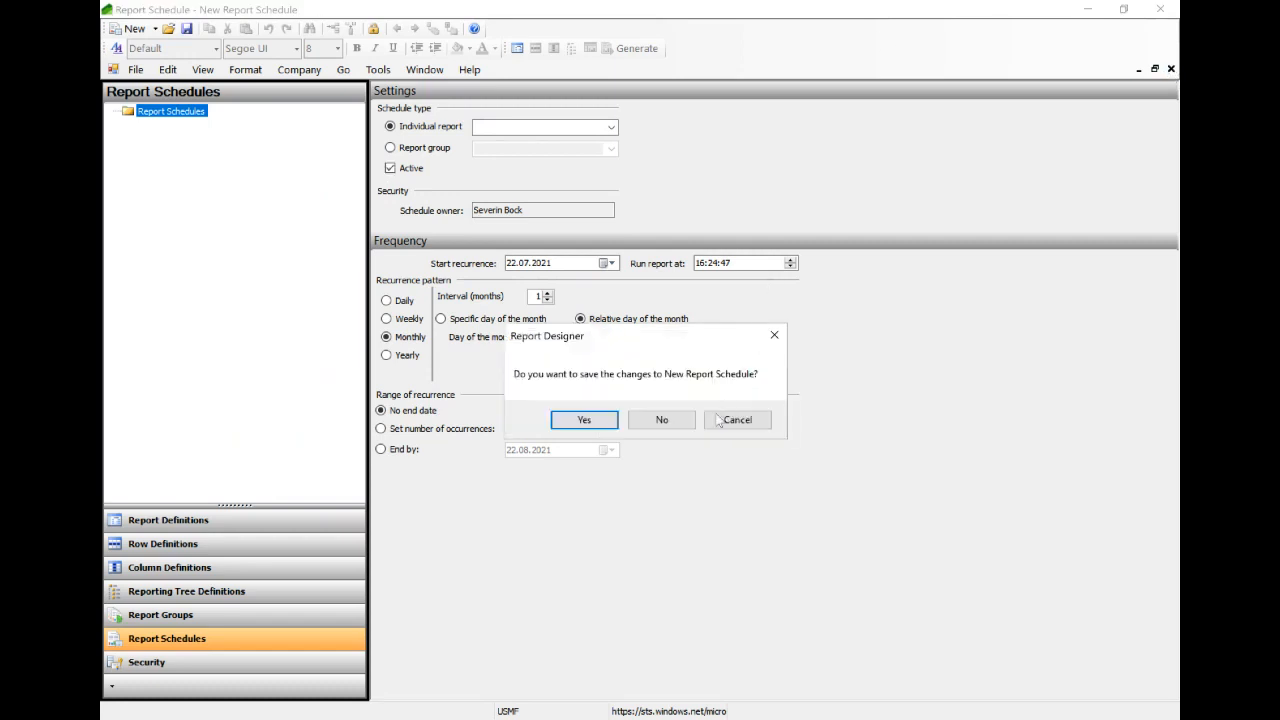
left_click(662, 420)
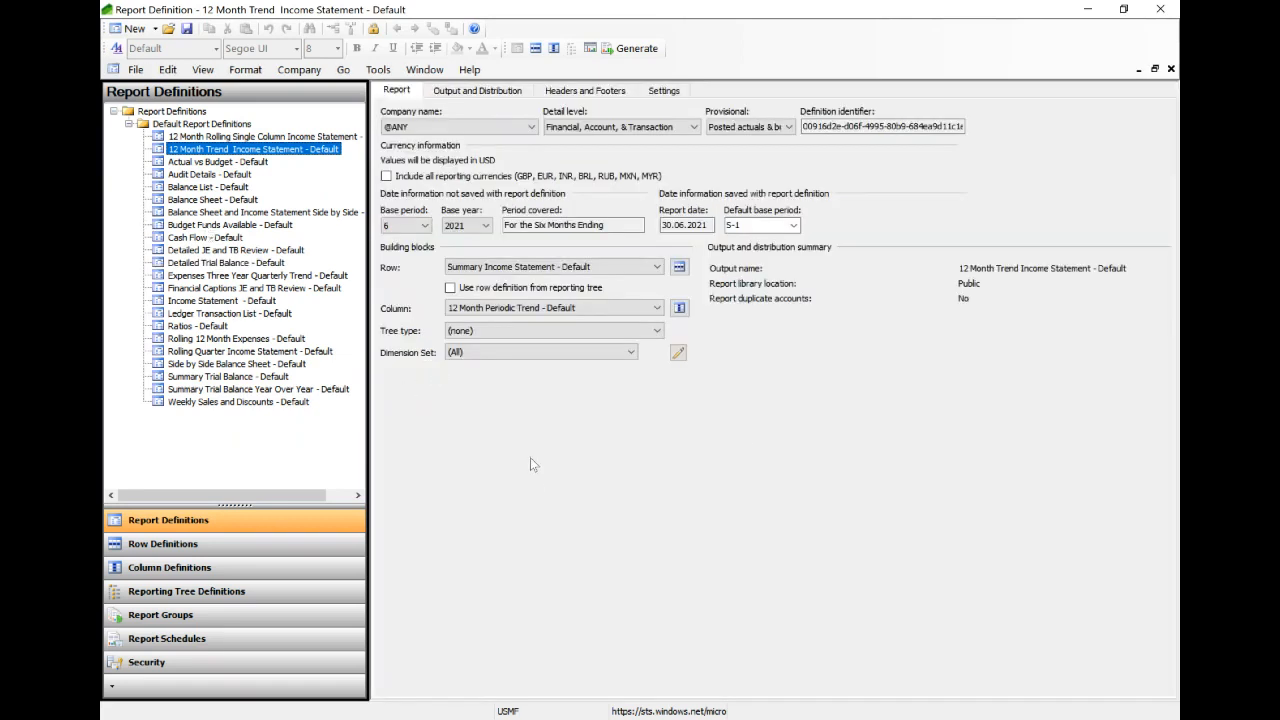
Switch to the generated 12 Month Trend Income Statement in the browser and look through its rows and month columns.
key("alt+Tab")
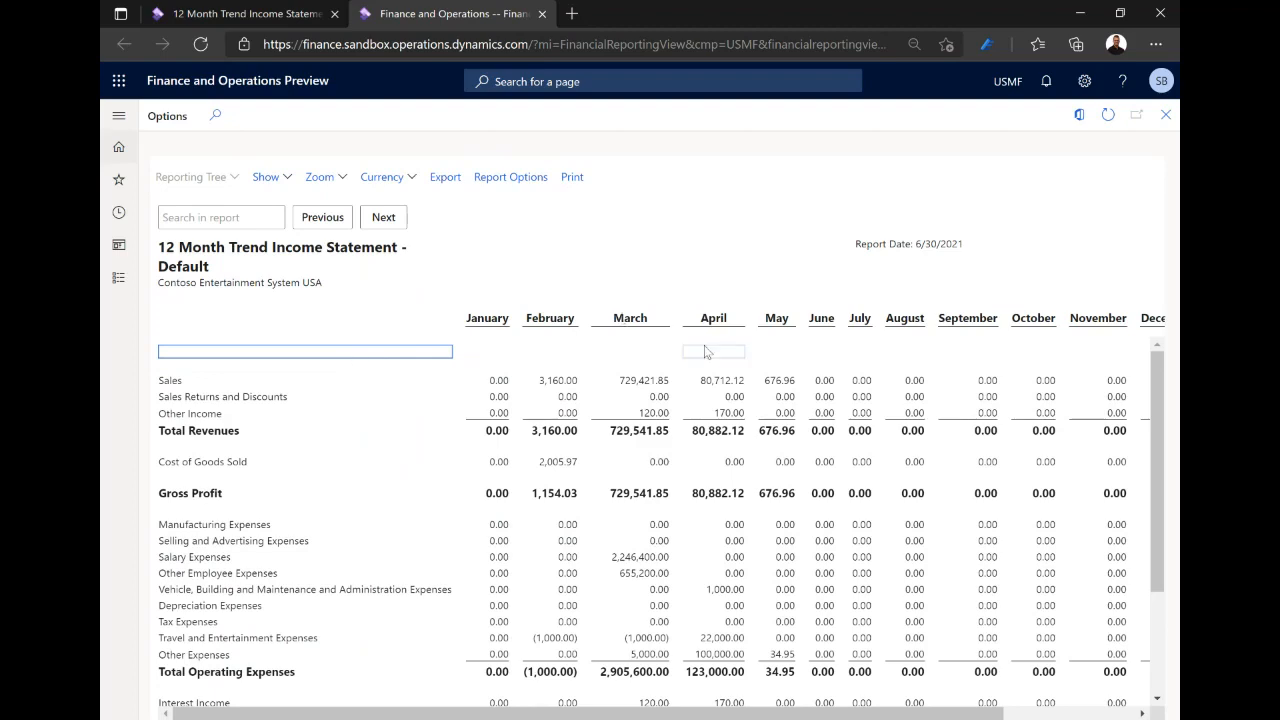
scroll(705, 352, "down", 3)
scroll(705, 352, "up", 3)
scroll(675, 393, "right", 1)
scroll(675, 393, "right", 2)
scroll(680, 380, "left", 4)
Hide the report's header and footer and limit the display to summary lines only.
left_click(268, 176)
left_click(276, 200)
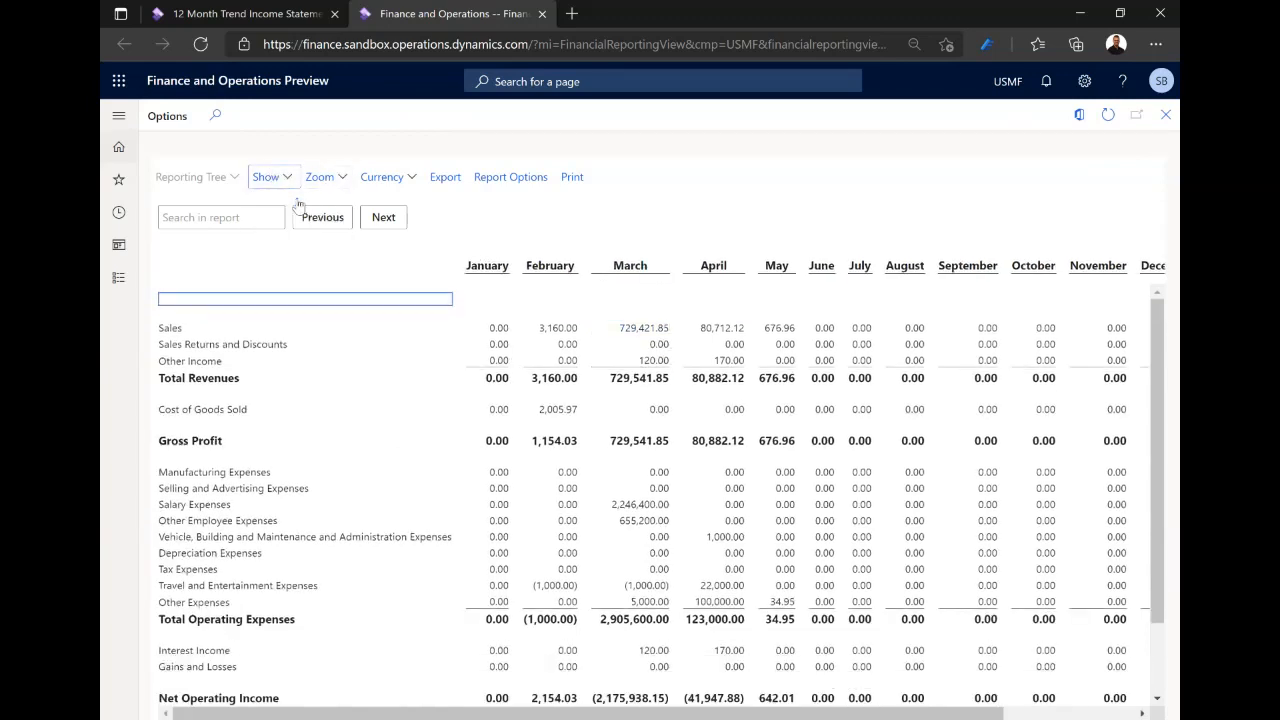
left_click(268, 177)
left_click(288, 222)
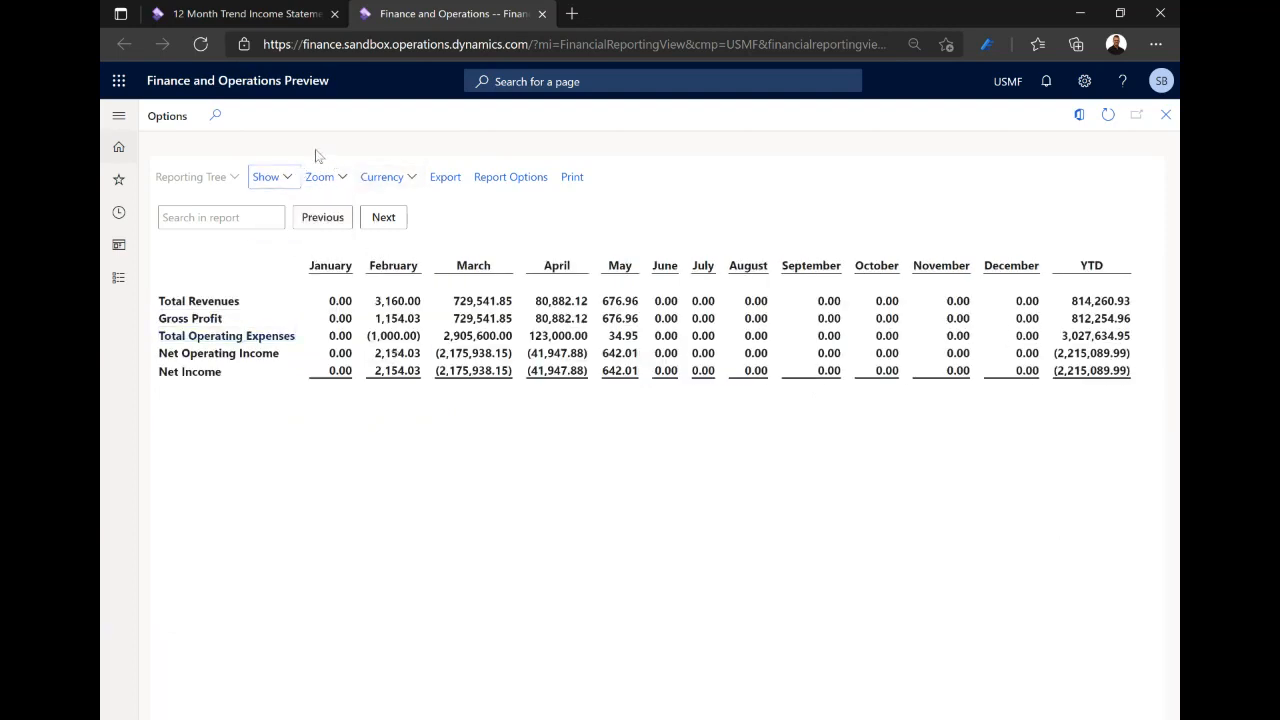
Show all detail lines of the report and restore its header and footer.
left_click(289, 182)
left_click(288, 222)
left_click(270, 177)
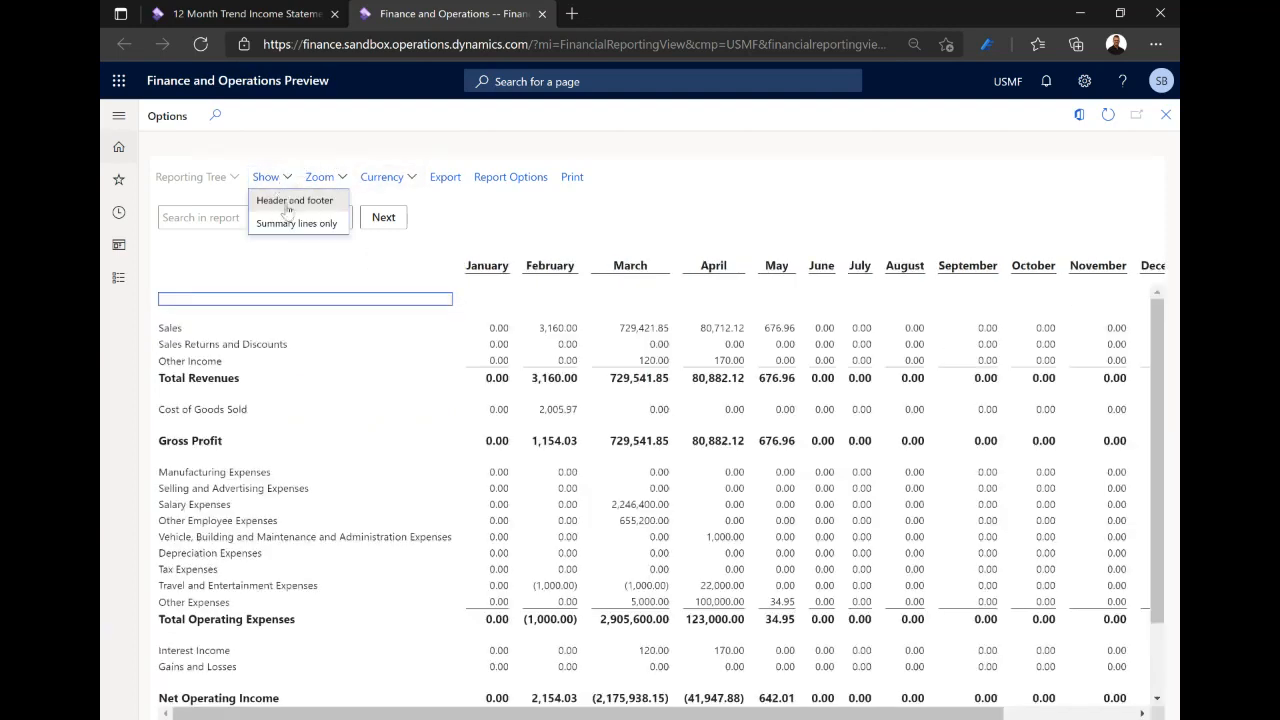
left_click(287, 201)
View the available zoom levels, and display the report in Euro (EUR).
left_click(322, 177)
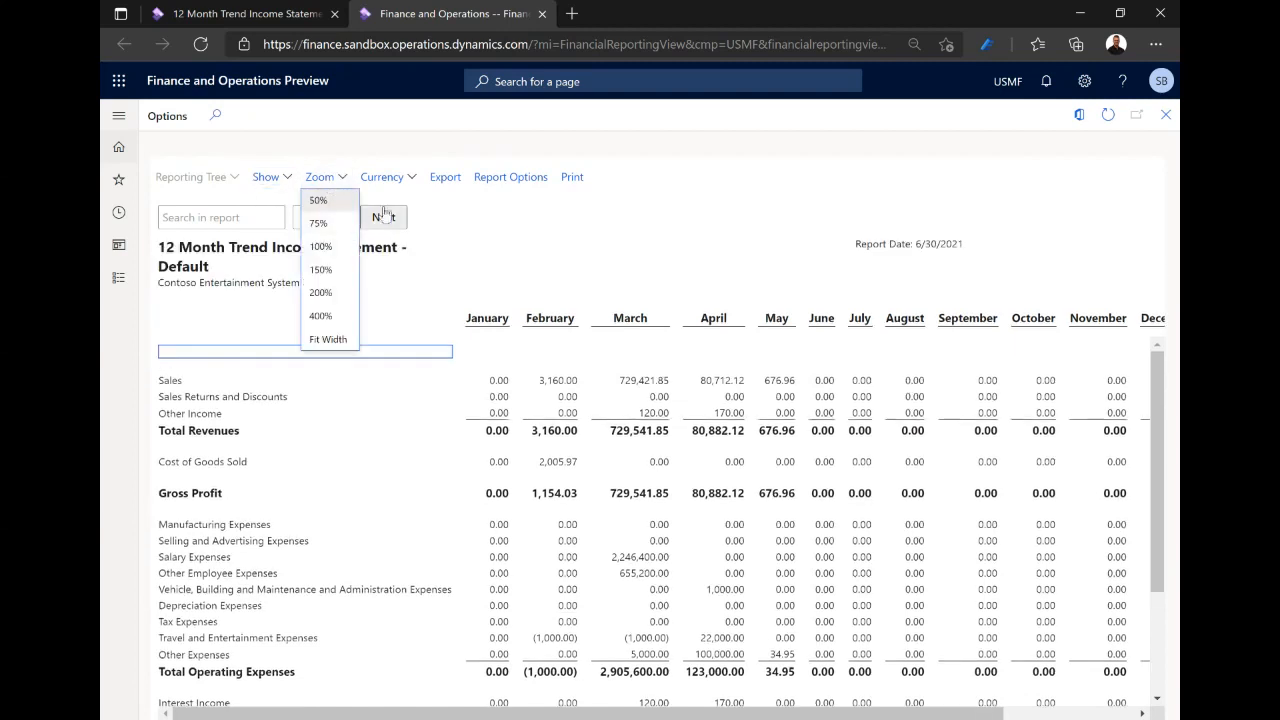
left_click(406, 187)
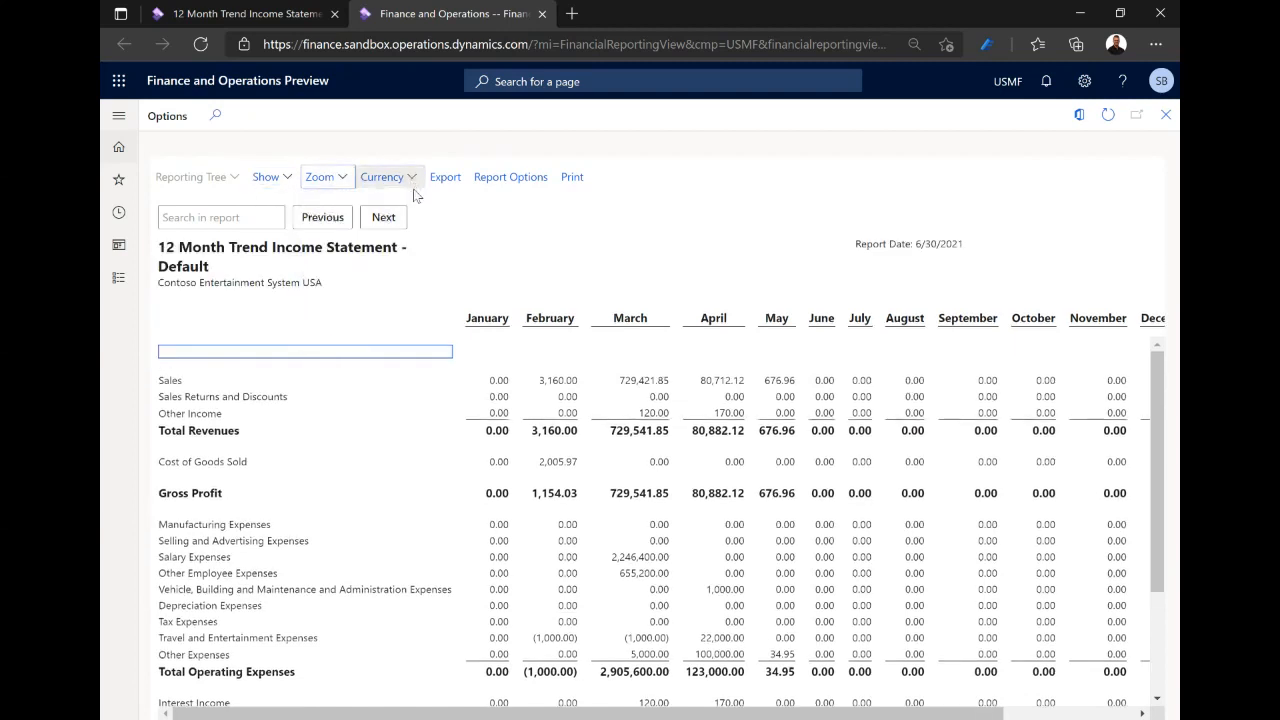
left_click(410, 186)
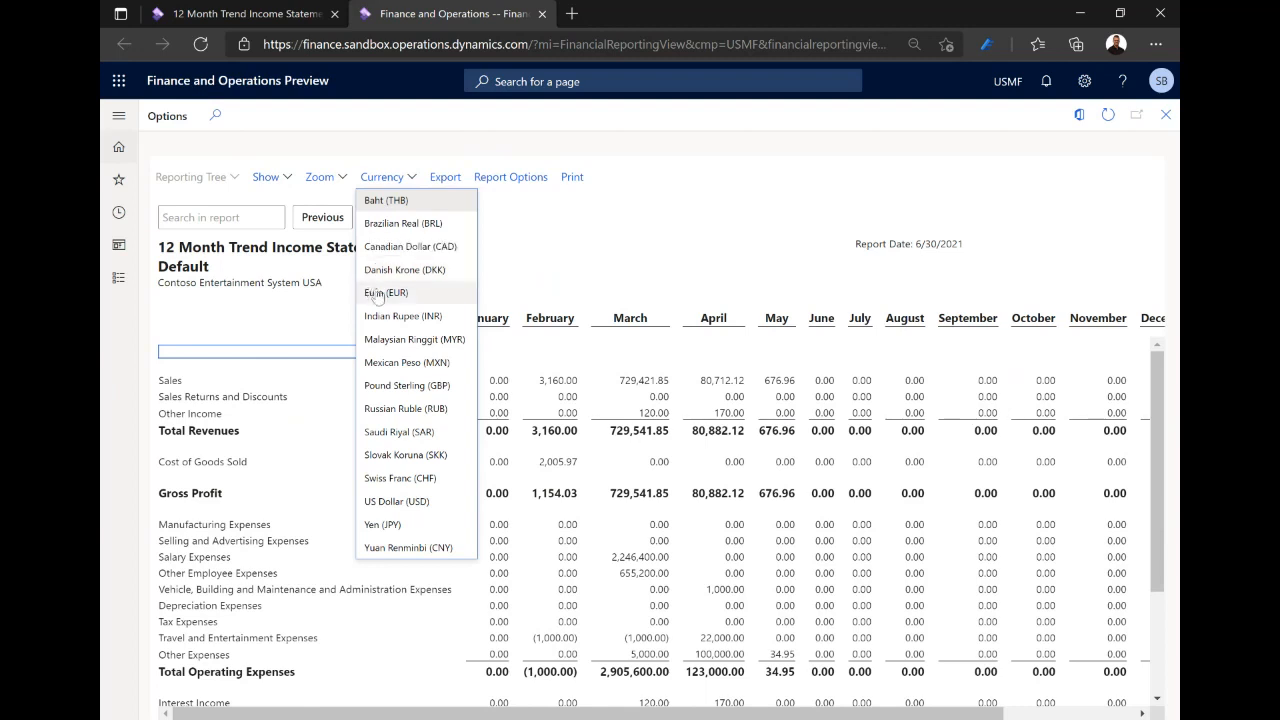
left_click(440, 291)
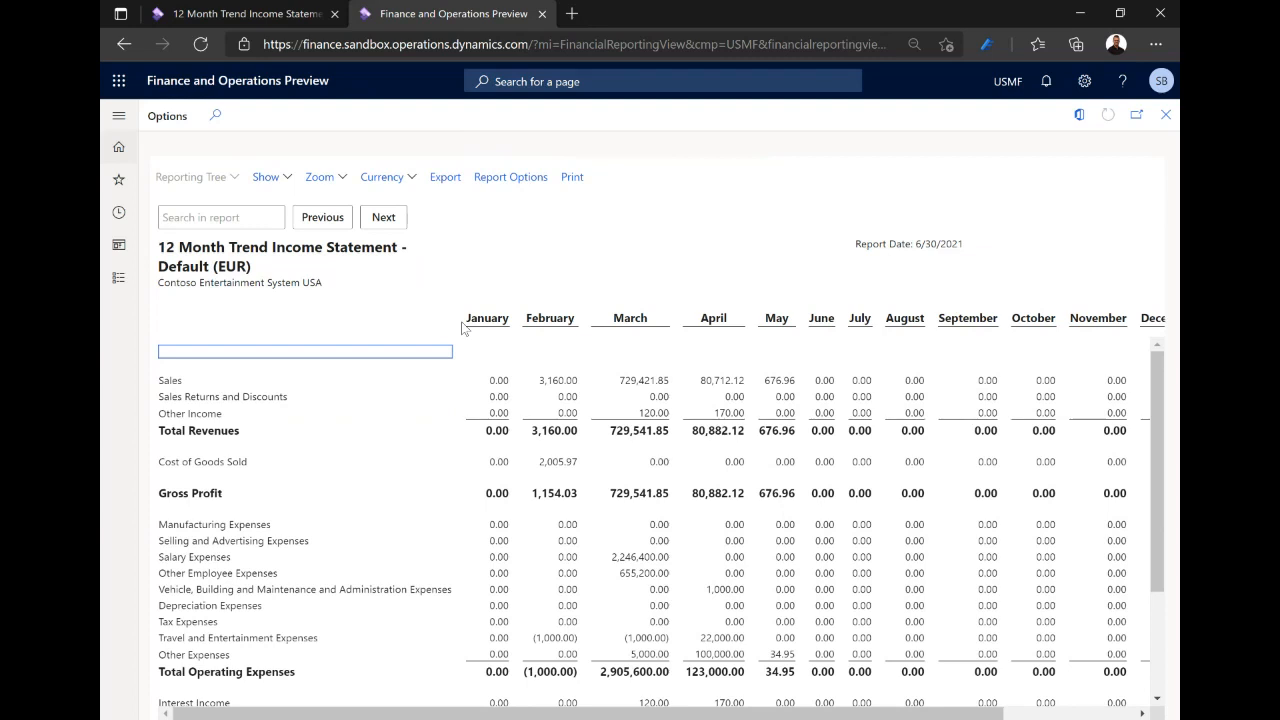
left_click_drag(216, 268, 248, 274)
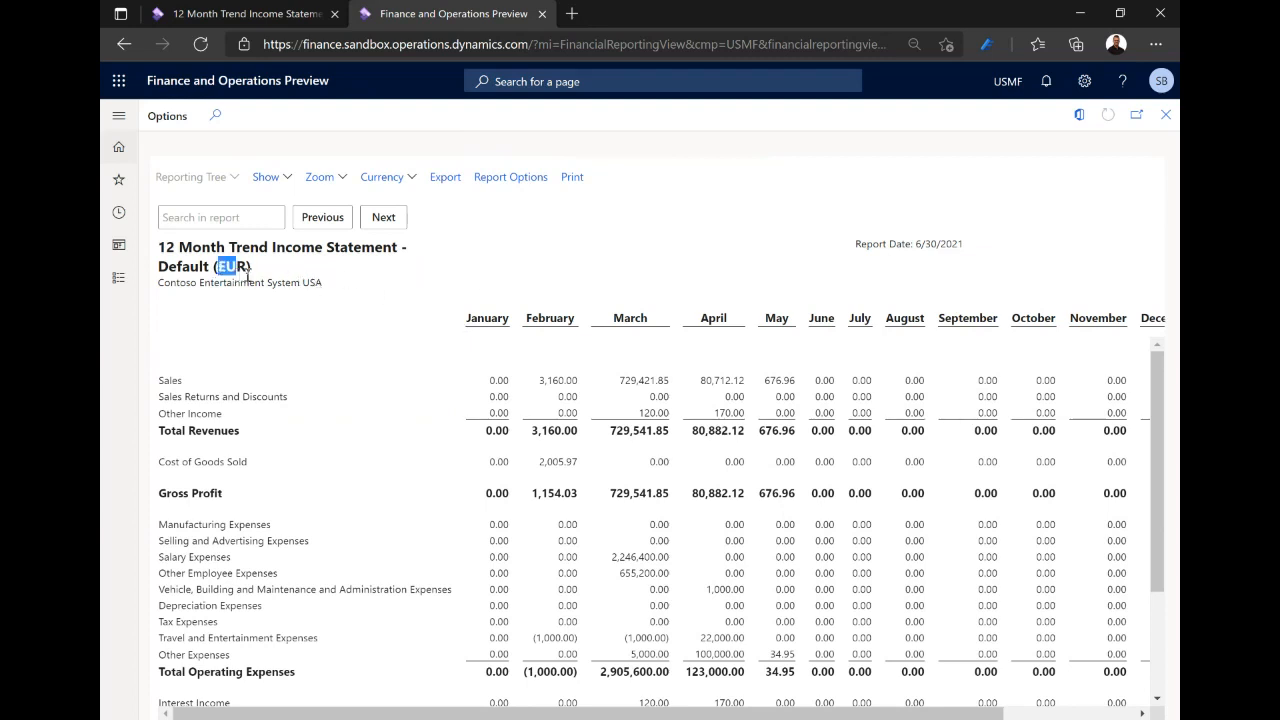
Examine the export options and the attribute filters in the report options, cancelling both without changes.
left_click(445, 177)
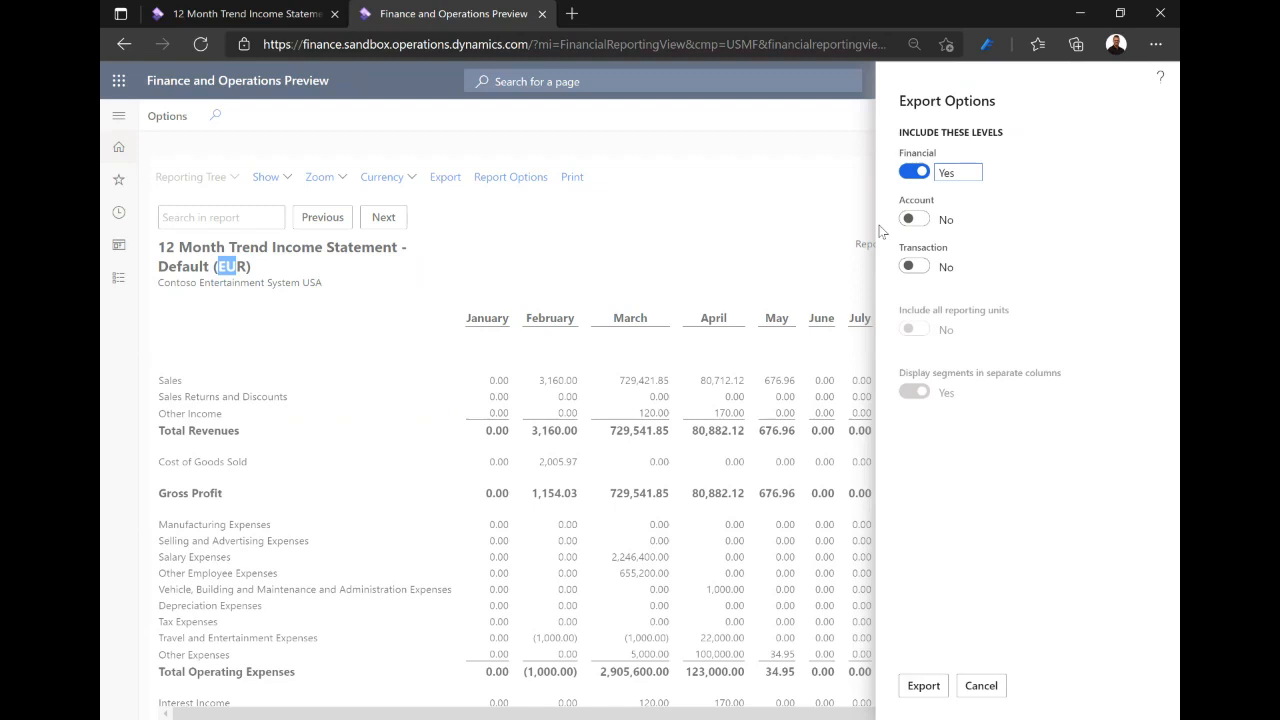
left_click(986, 682)
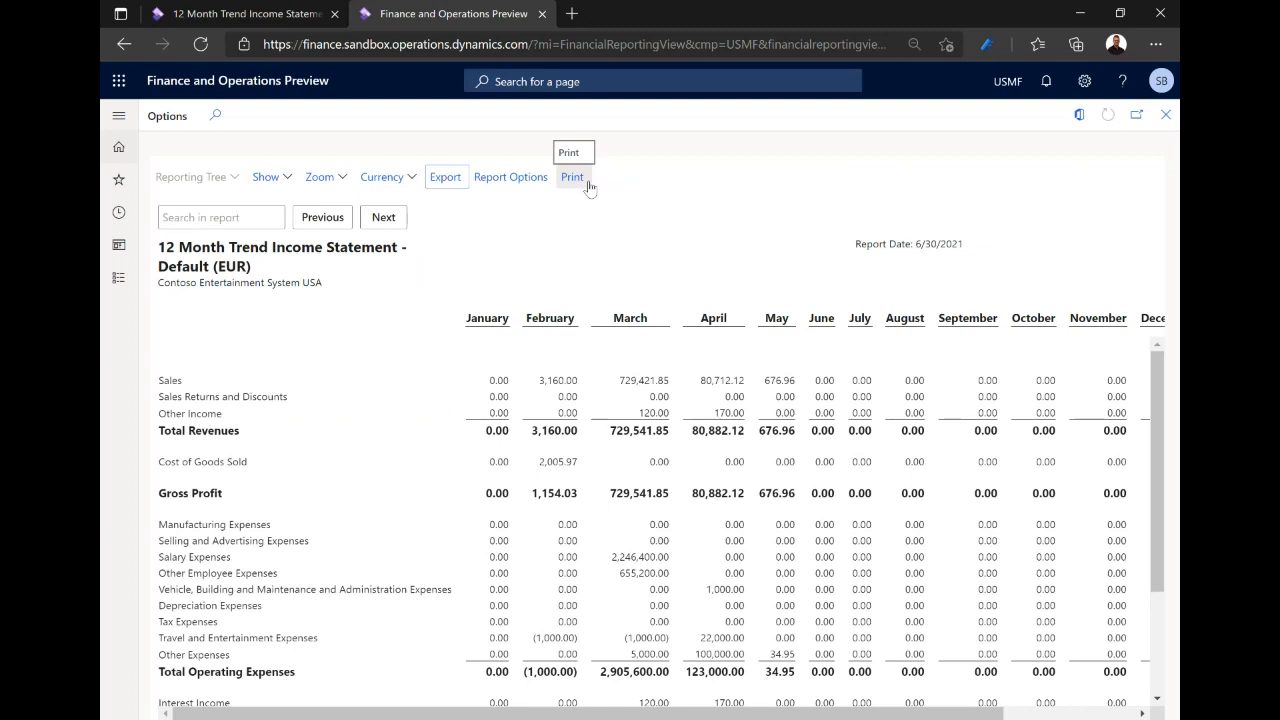
left_click(531, 185)
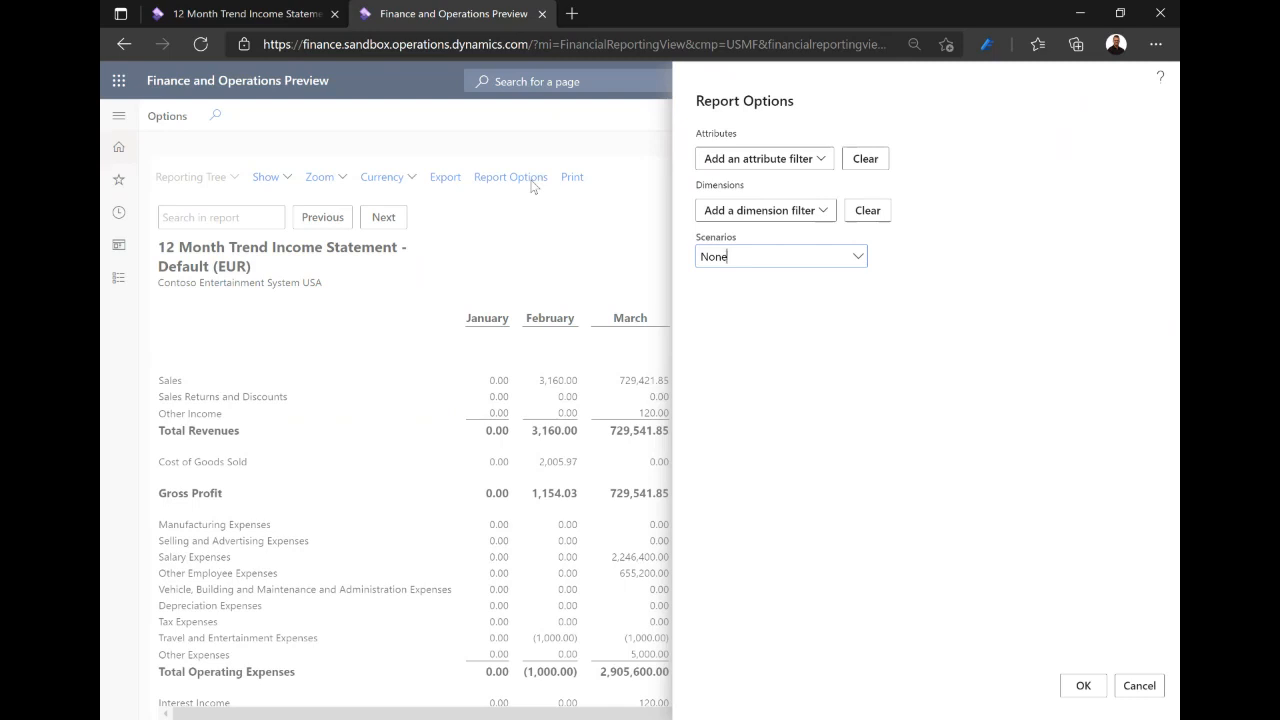
left_click(768, 158)
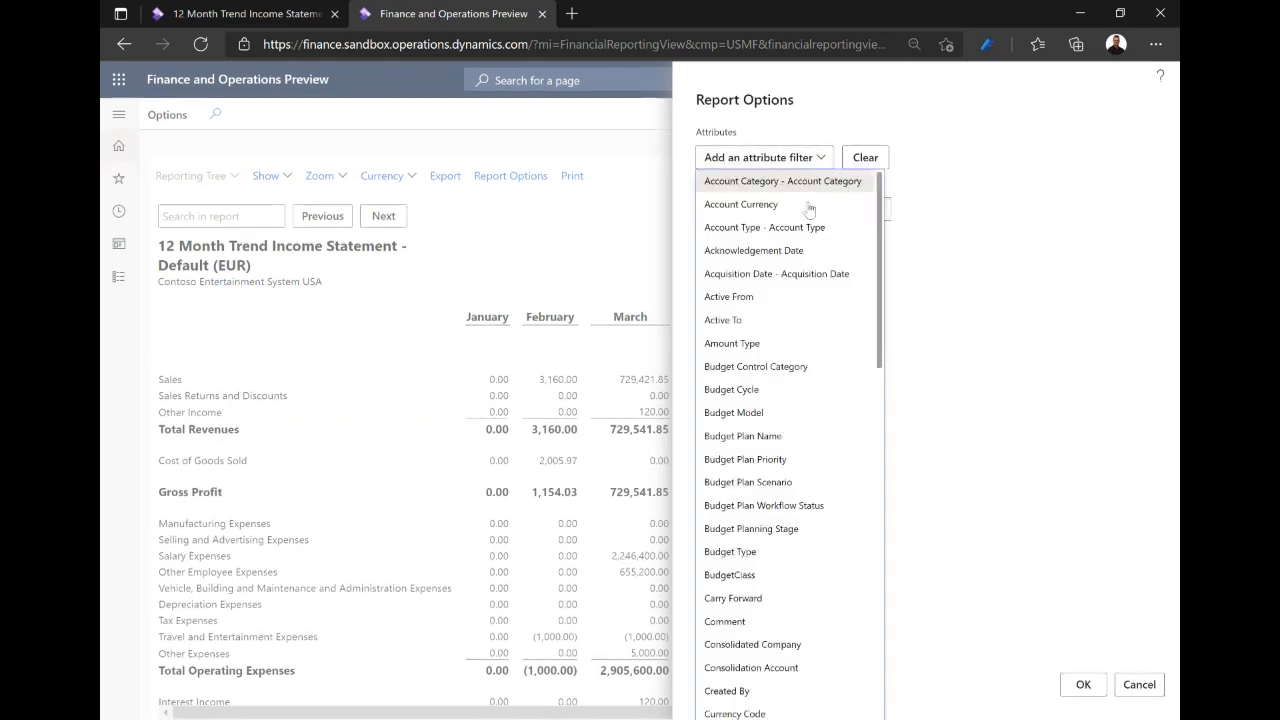
left_click(769, 149)
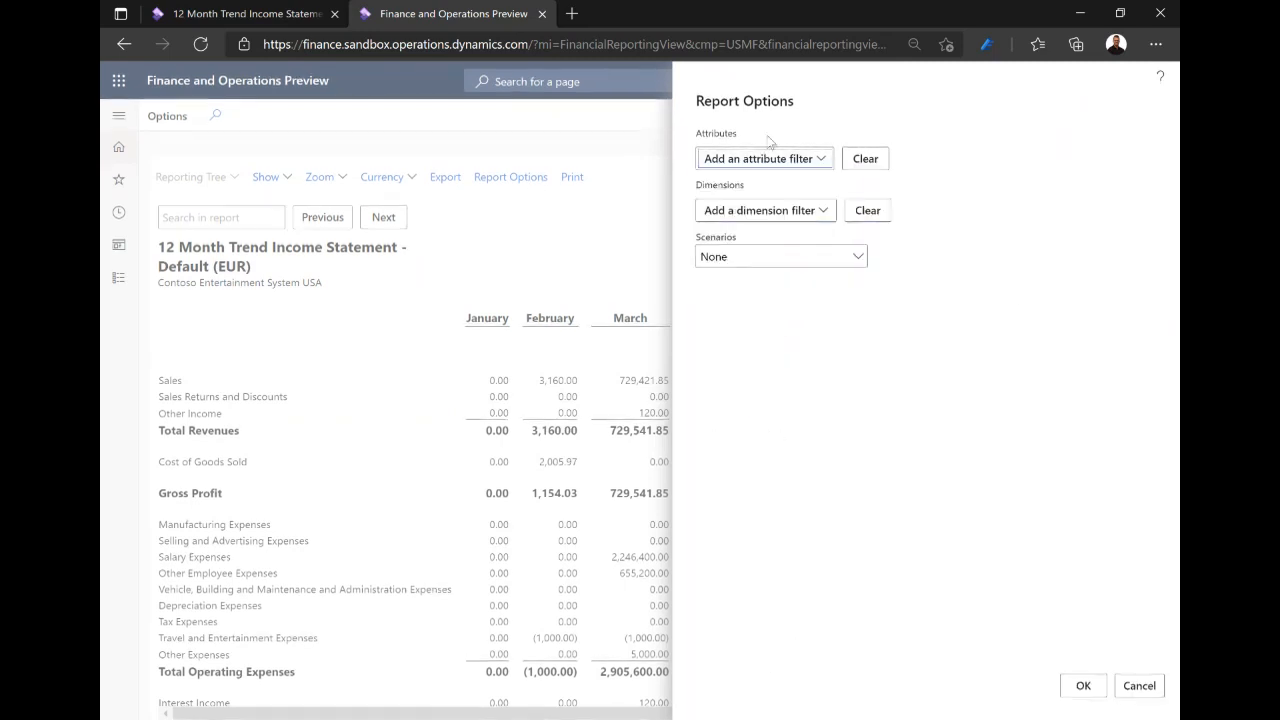
left_click(1137, 686)
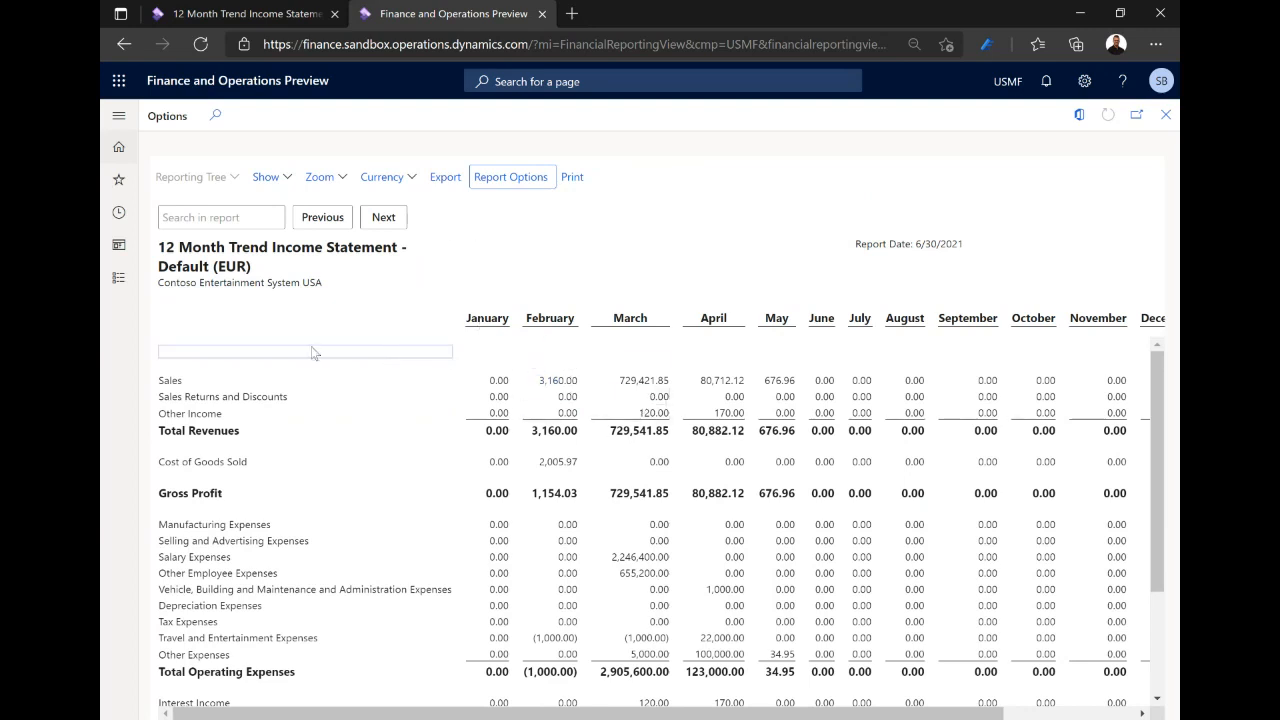
Drill down from the March Sales amount to the underlying account details.
left_click(630, 386)
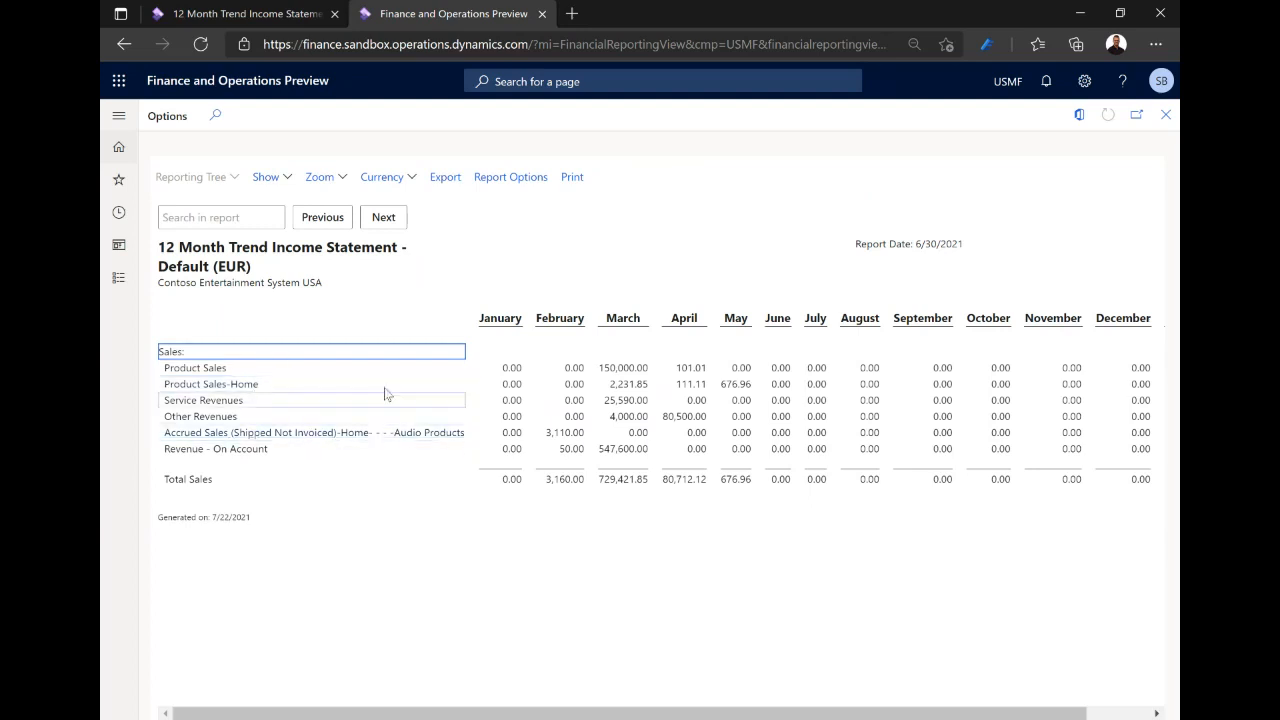
Drill from the March Product Sales amount to the report transaction level, and return to the Sales account details.
left_click(636, 374)
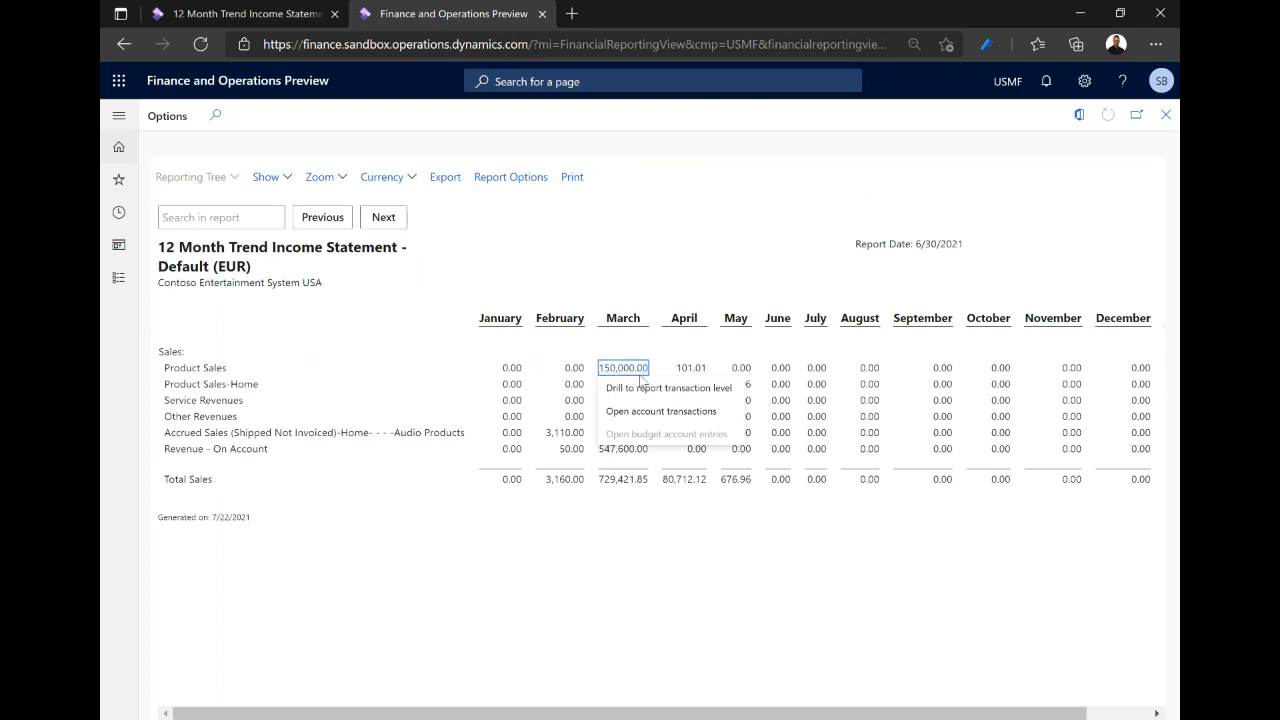
left_click(719, 395)
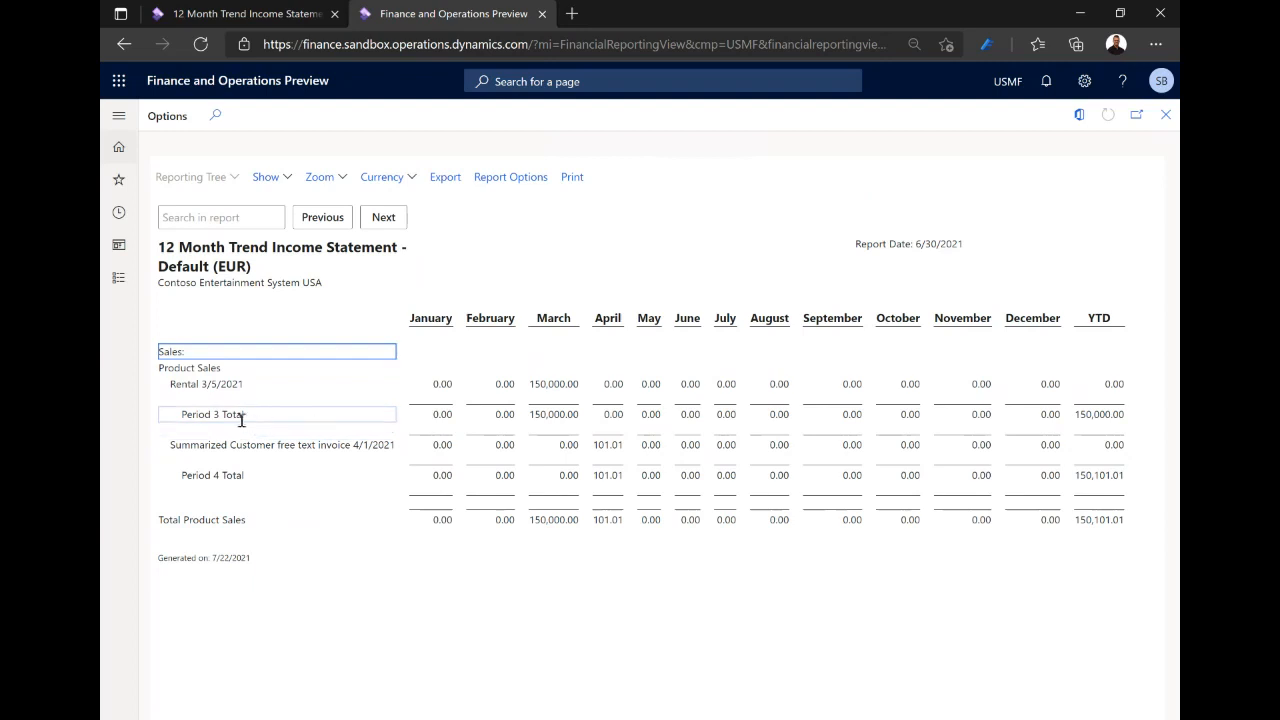
left_click(1163, 117)
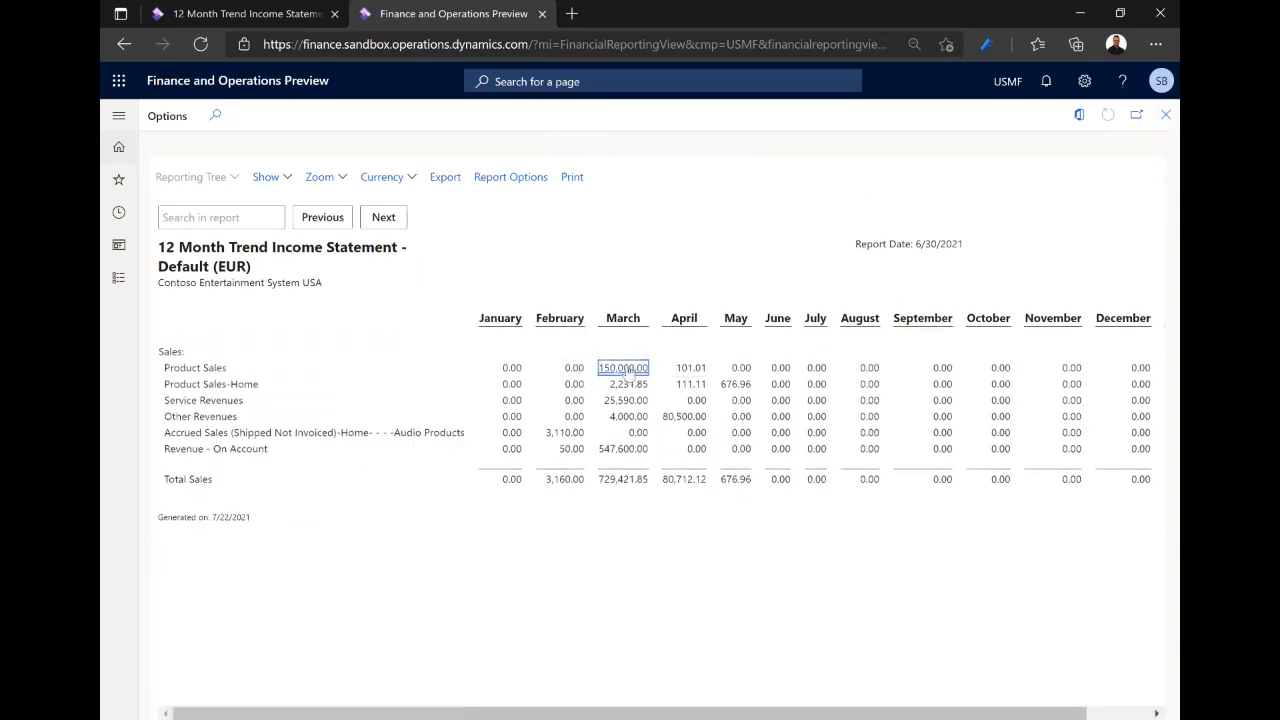
View the account transactions behind the March Product Sales amount, and return to the full income statement.
left_click(628, 369)
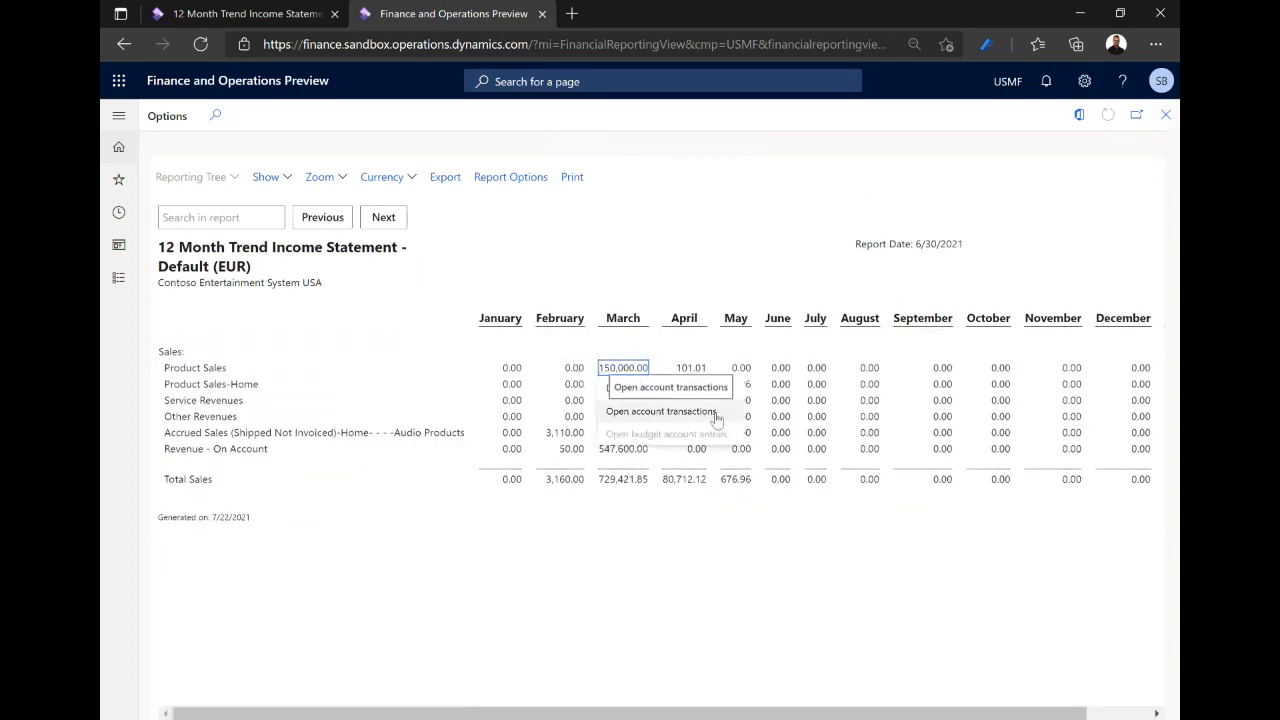
left_click(656, 412)
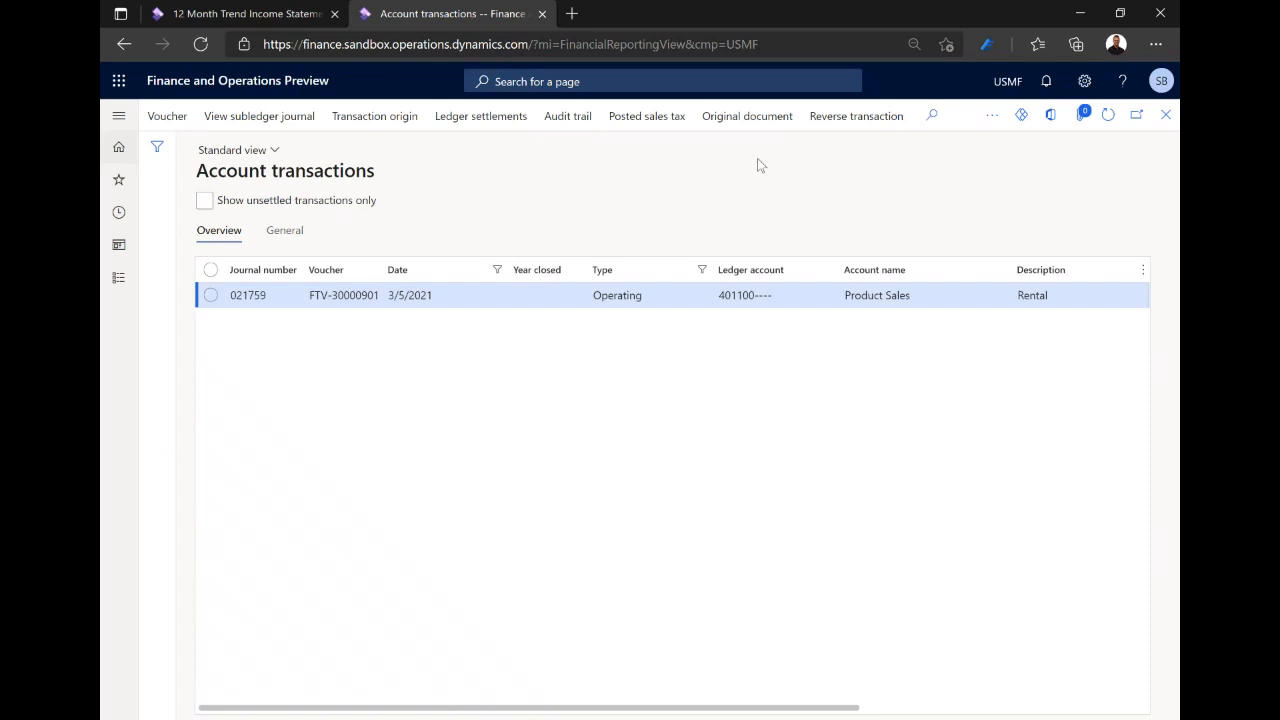
left_click(1165, 115)
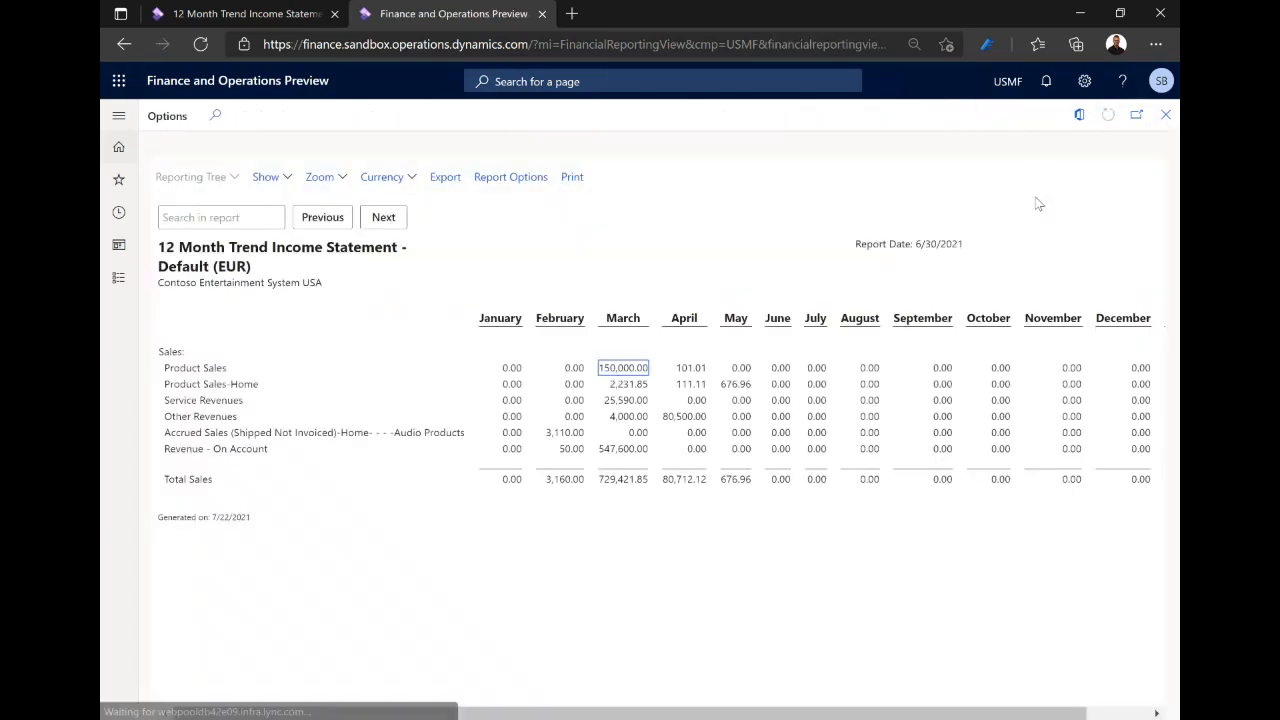
left_click(1165, 116)
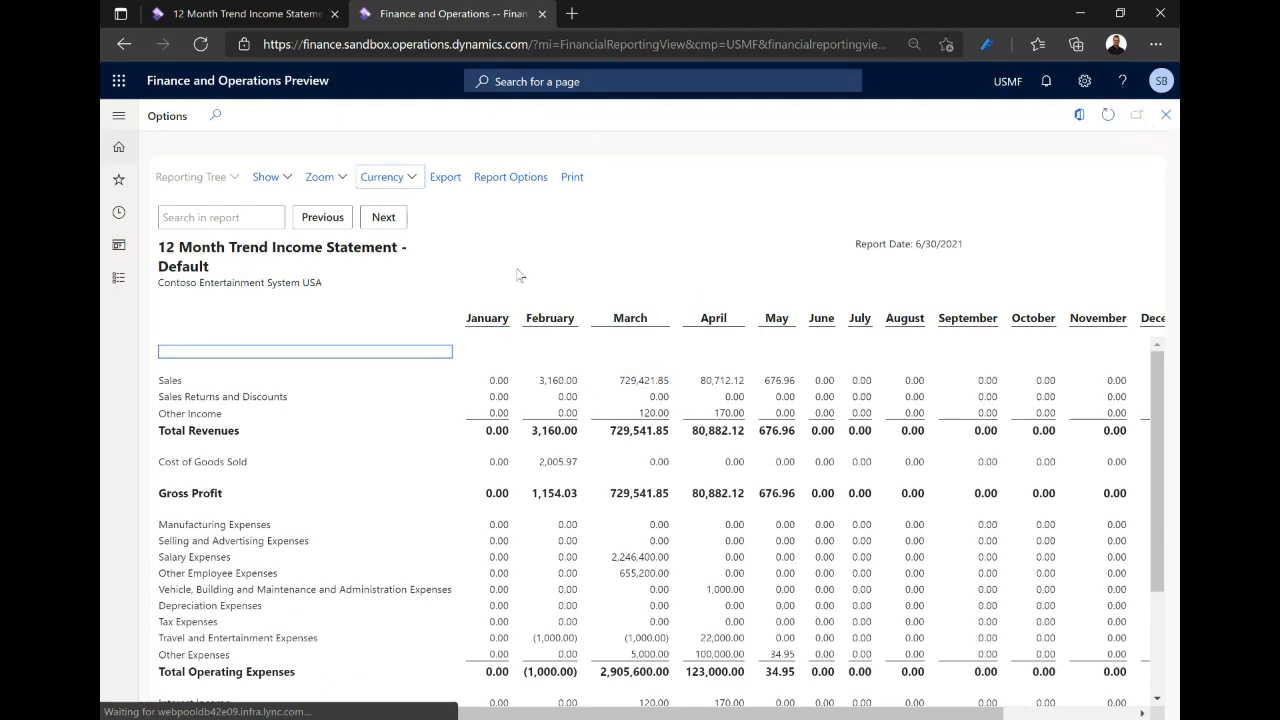
Open the generated Balance Sheet - Default report dated 6/30/2021 from the list of financial reports.
left_click(212, 18)
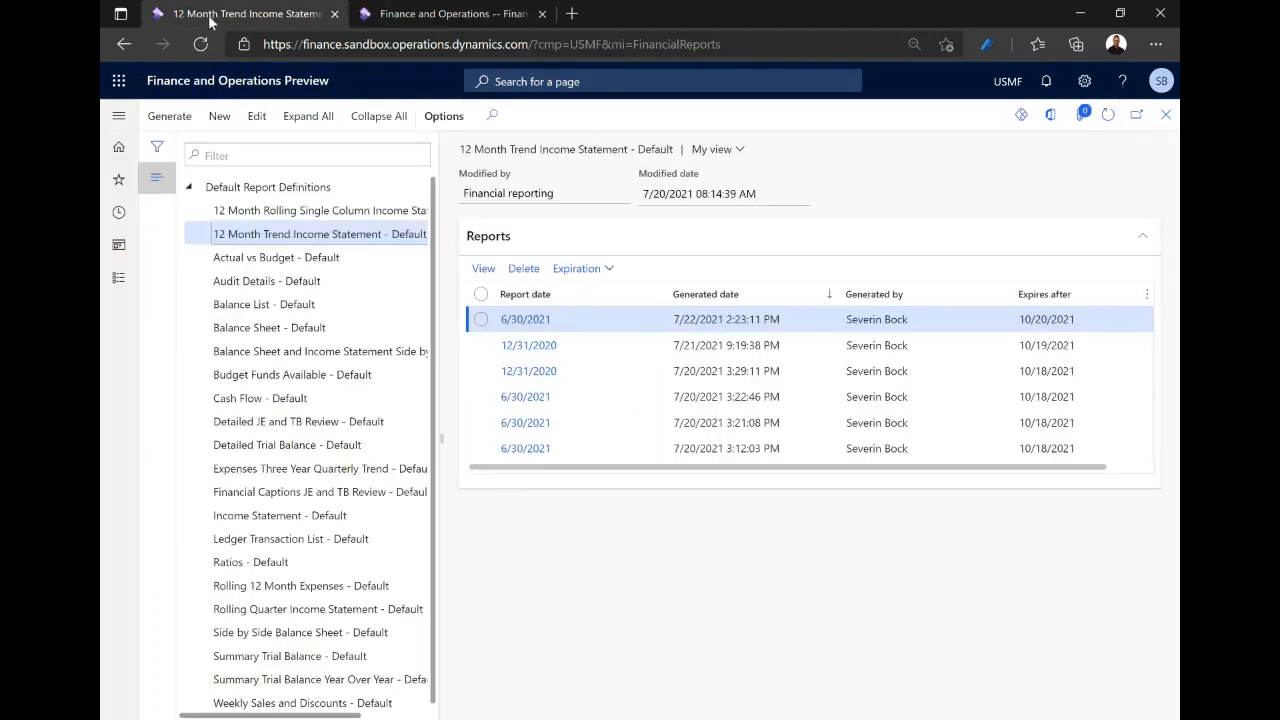
left_click(288, 329)
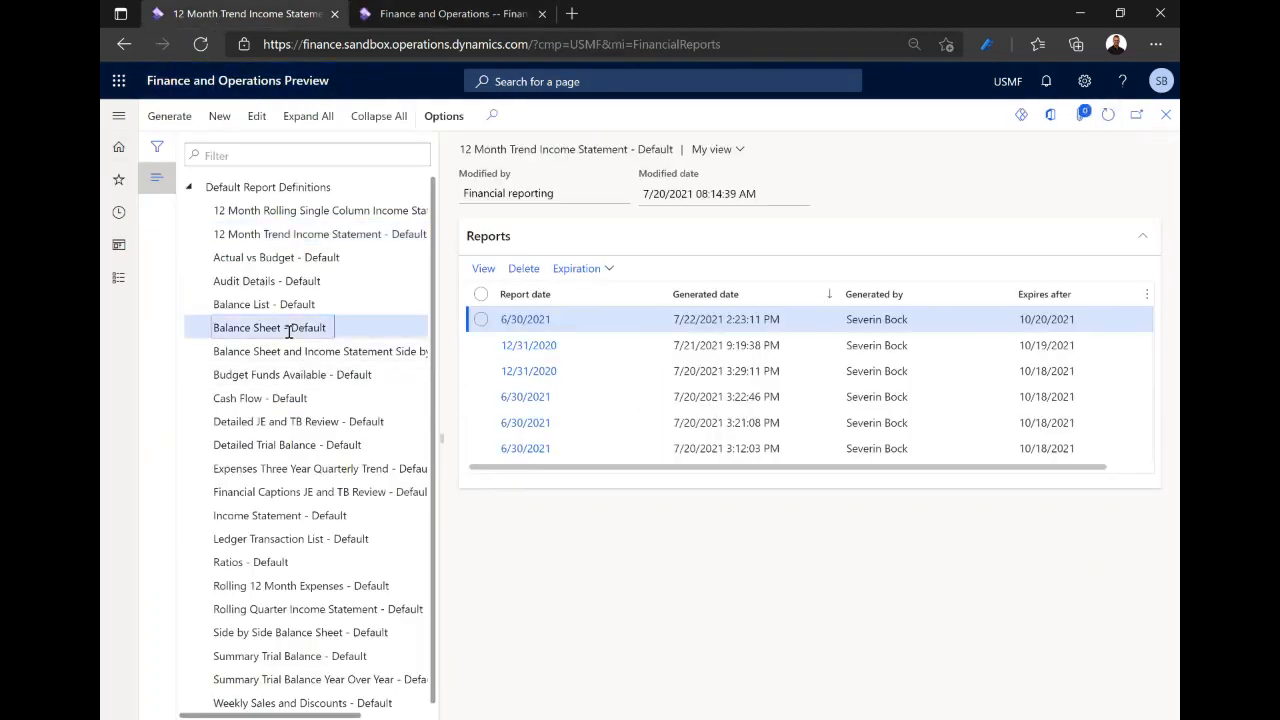
left_click(524, 319)
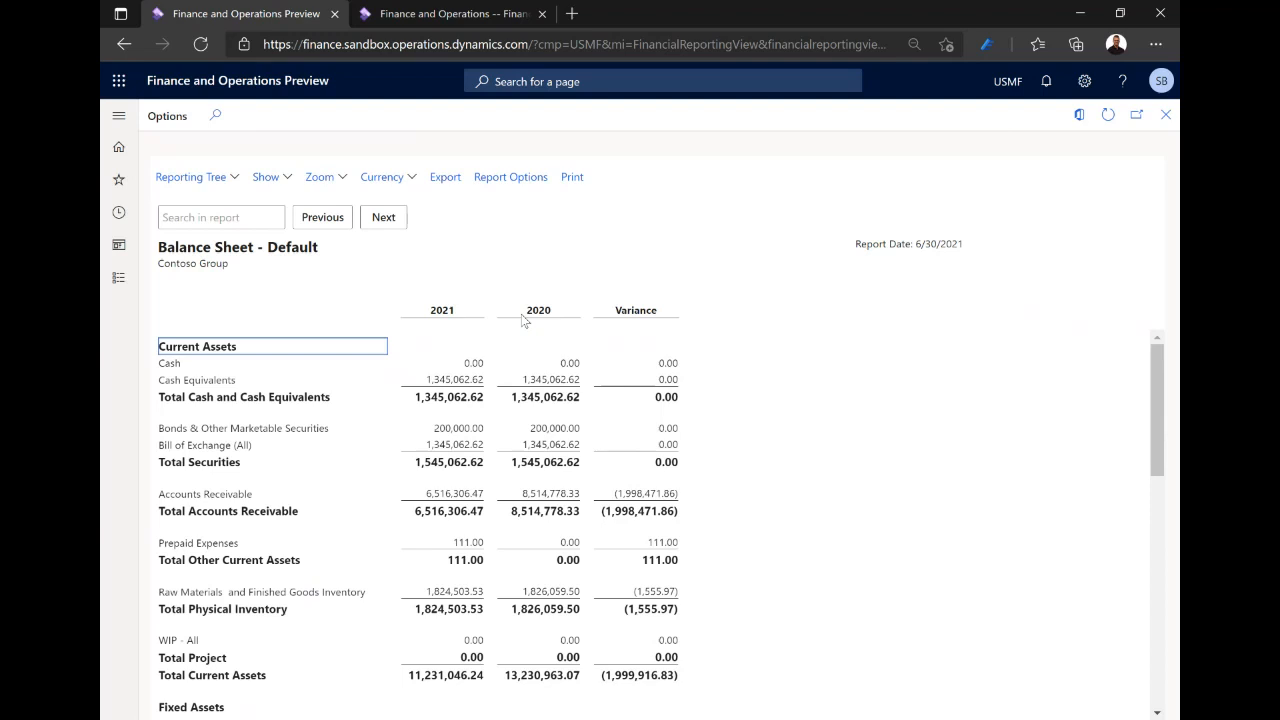
Drill from the 2021 Cash Equivalents amount through Contoso Retail to the Contoso Retail FR accounts, and return to the full balance sheet.
left_click(466, 381)
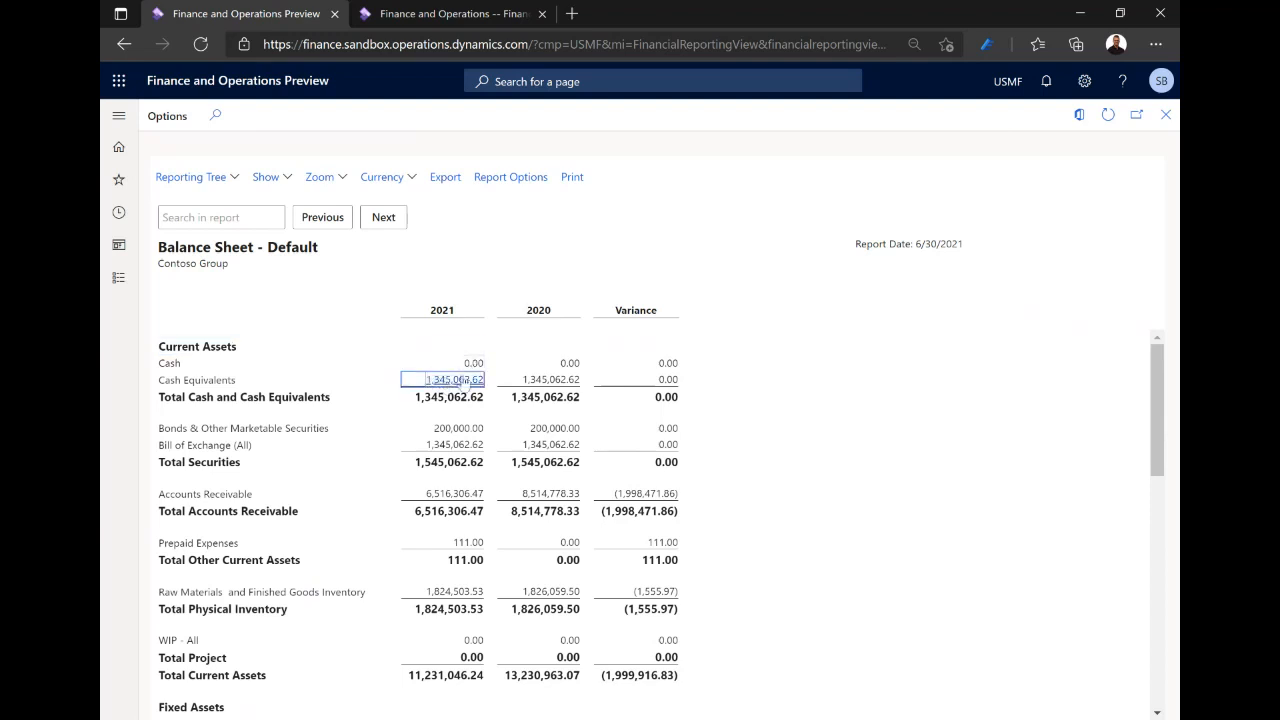
double_click(466, 381)
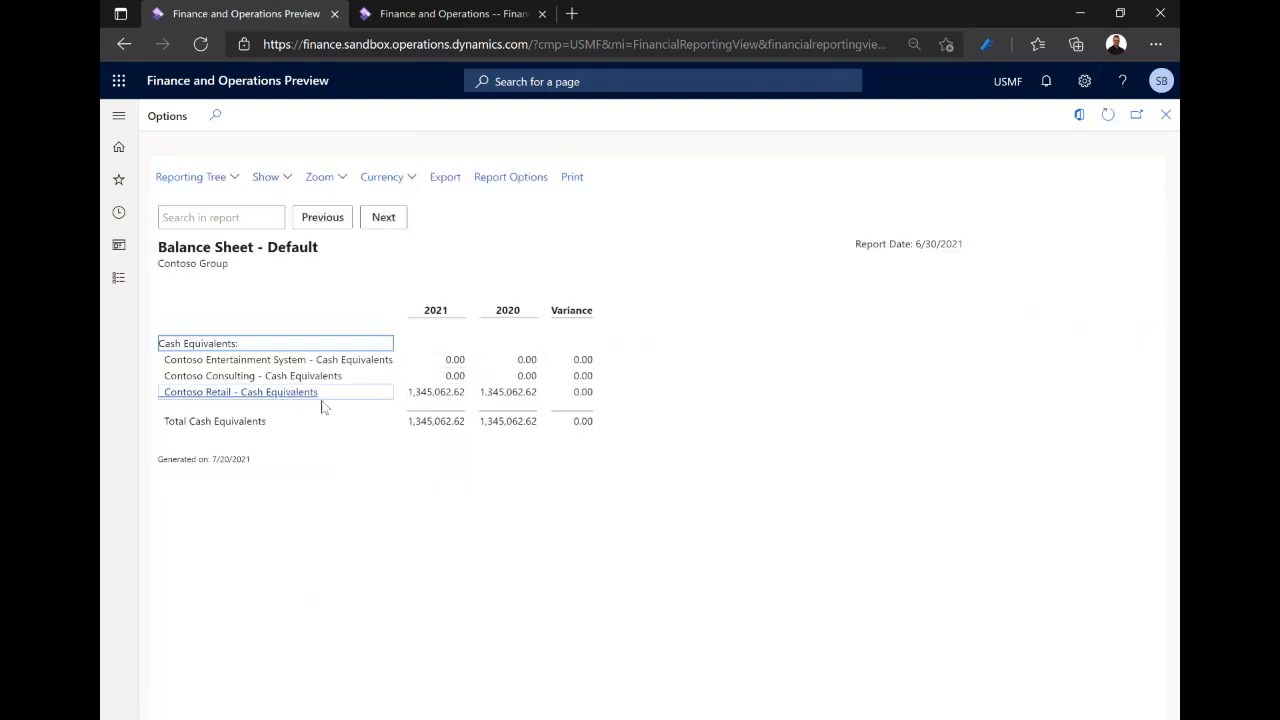
double_click(456, 393)
double_click(393, 380)
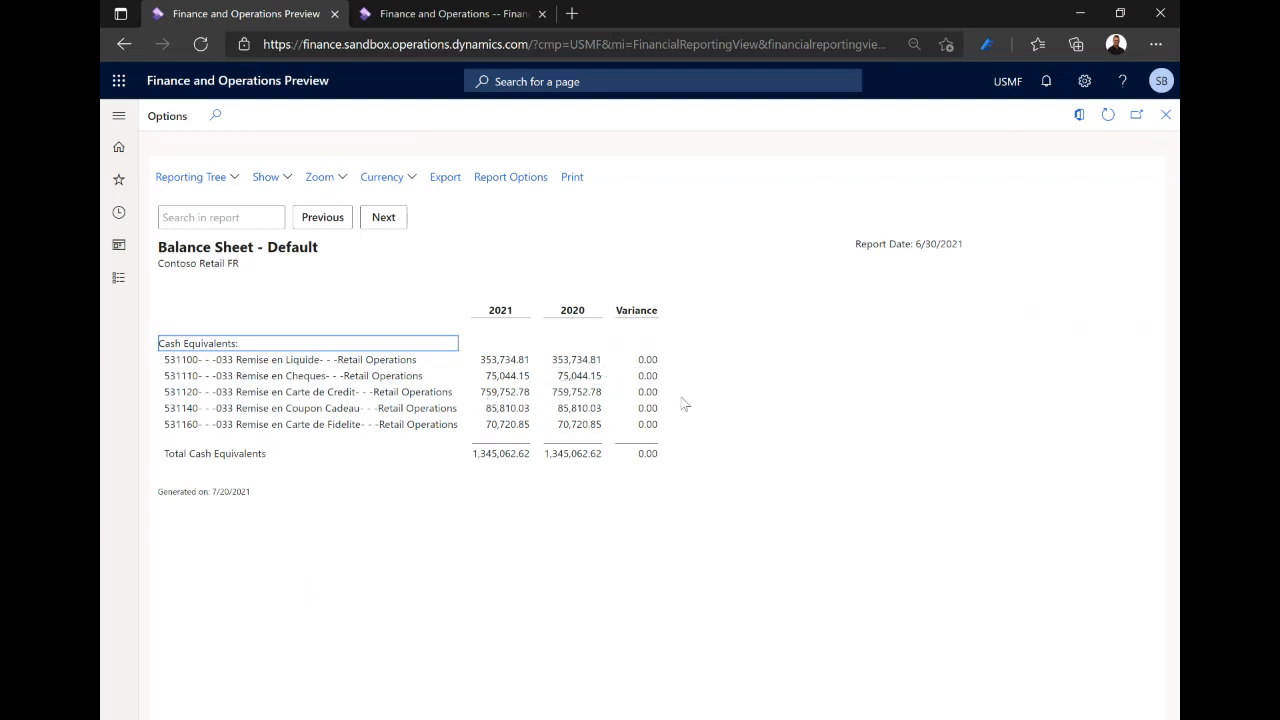
left_click(1168, 117)
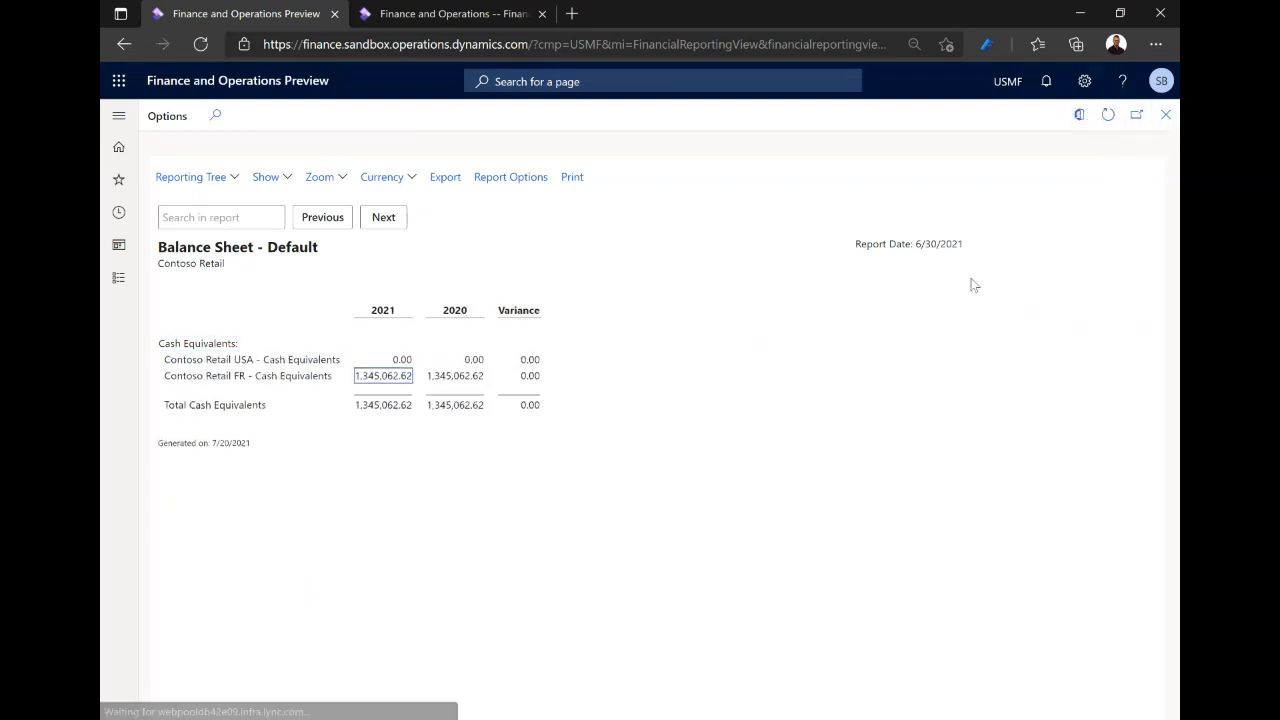
left_click(1166, 114)
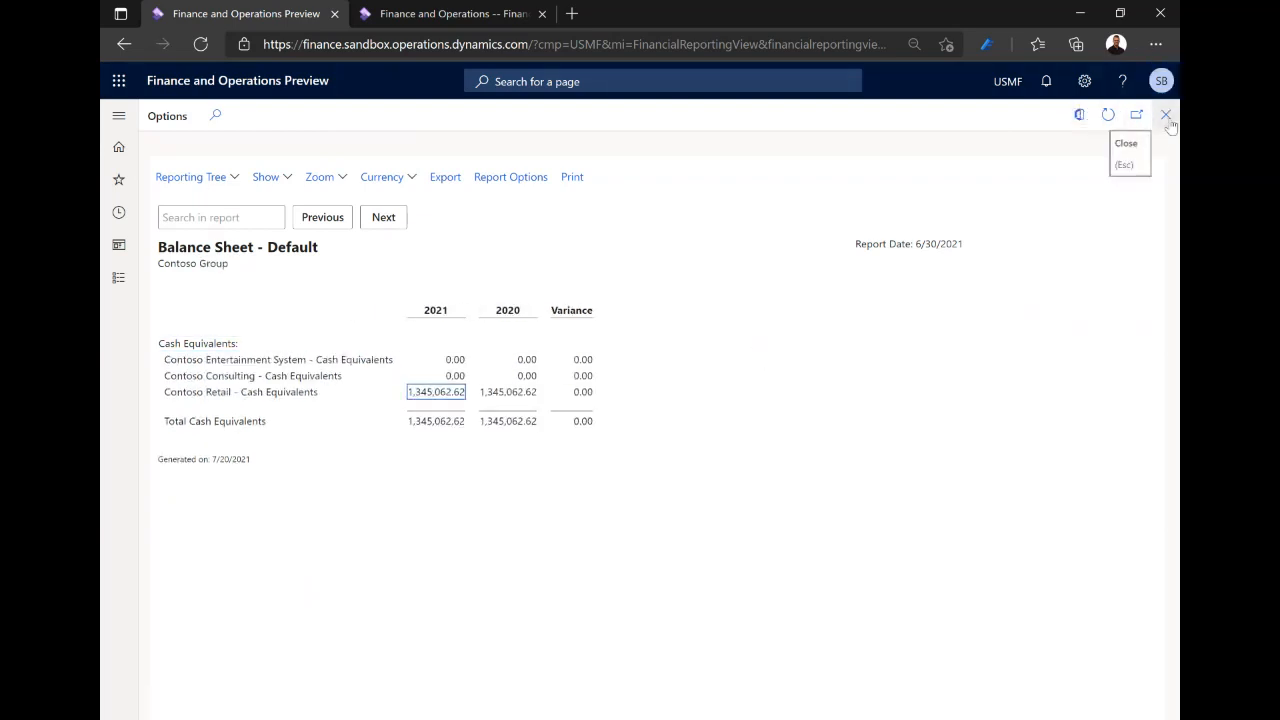
left_click(1166, 114)
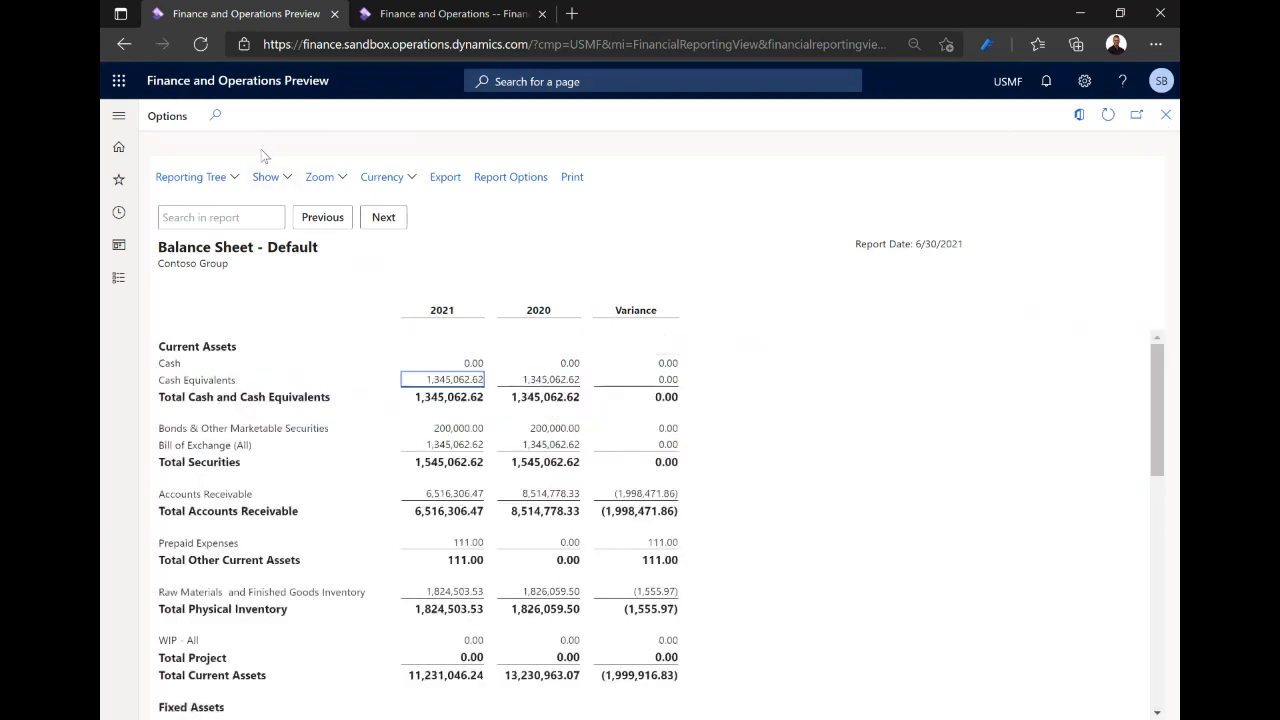
Switch to Report Designer, open the Balance Sheet - Default definition and examine its available organization hierarchy trees, keeping Contoso Holdings.
key("alt+Tab")
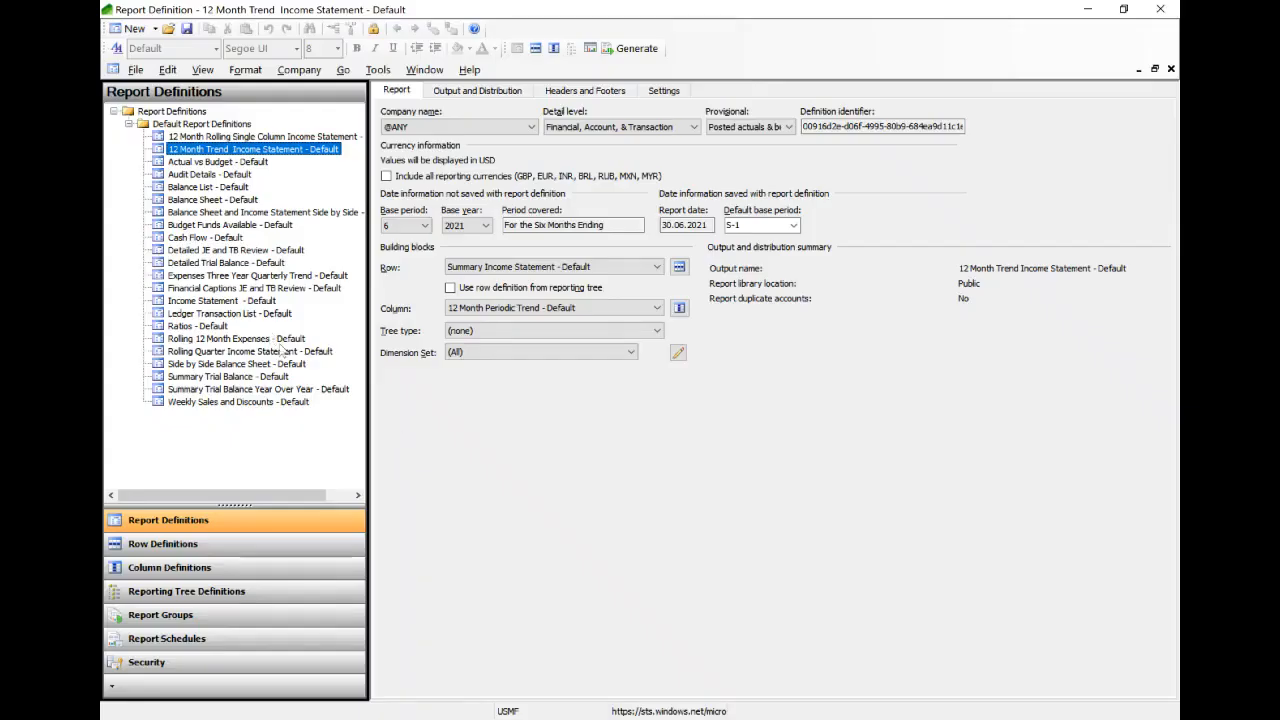
double_click(216, 200)
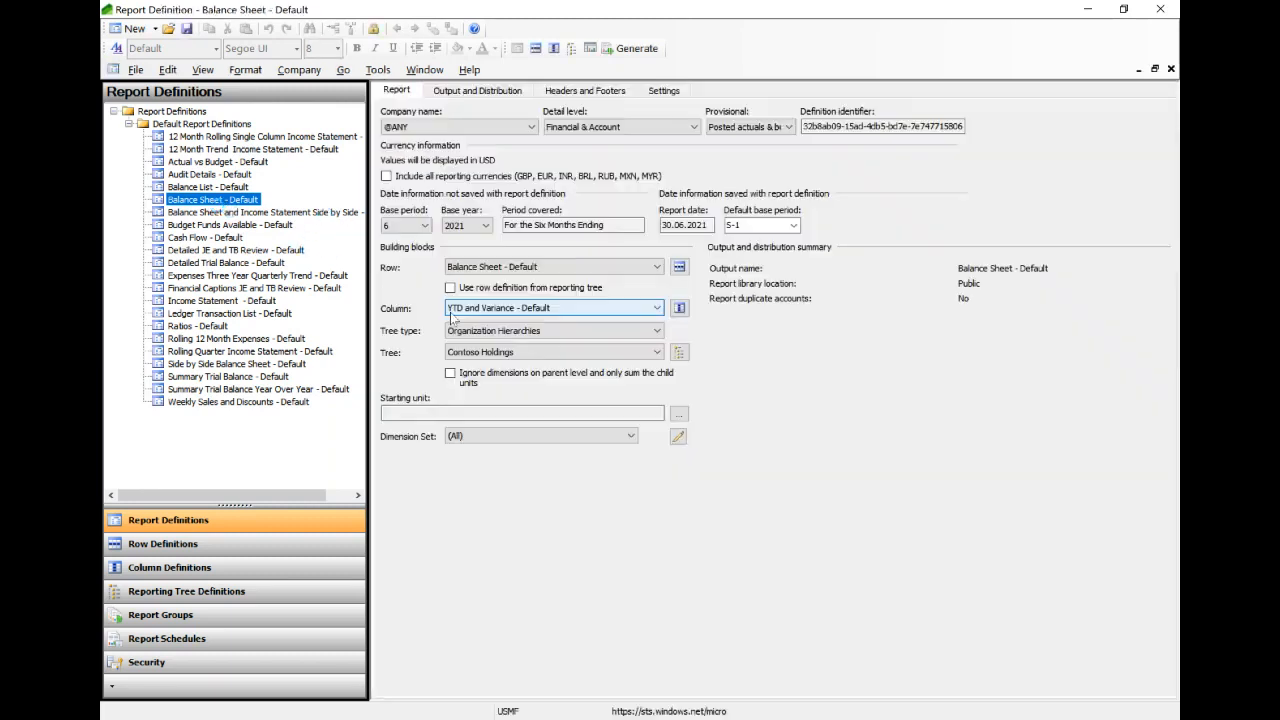
left_click(545, 338)
left_click(495, 365)
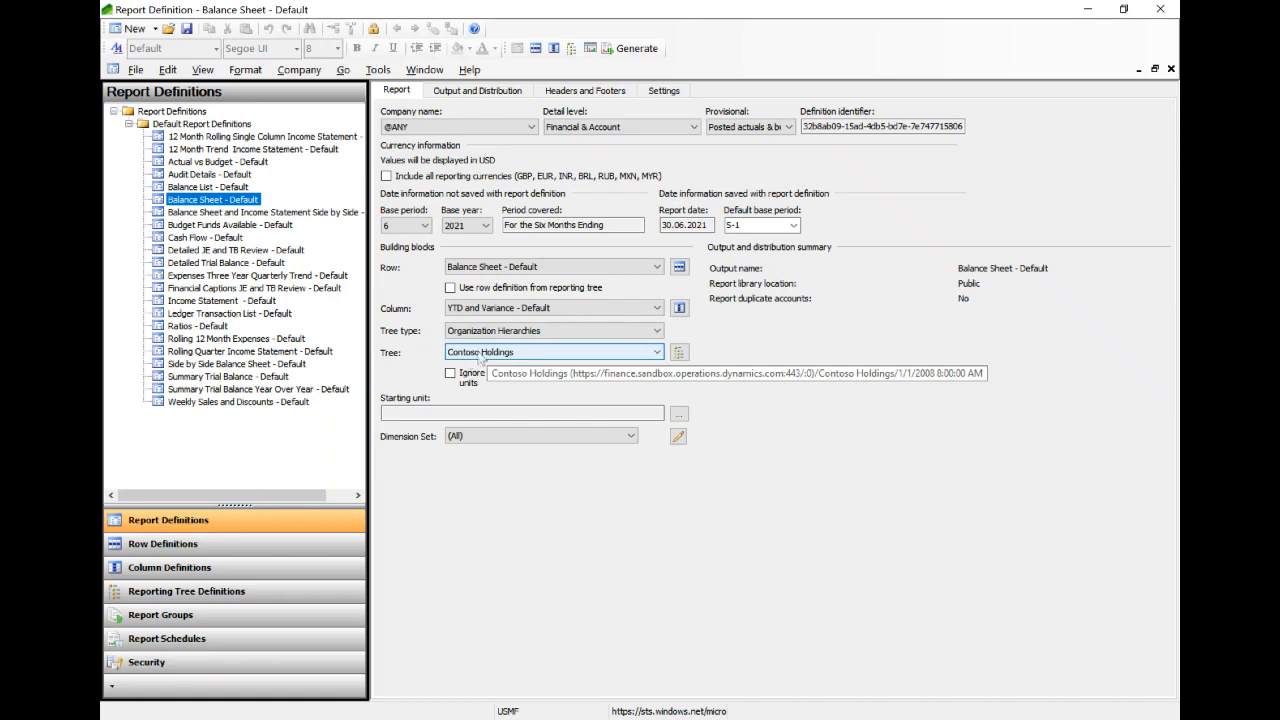
left_click(522, 352)
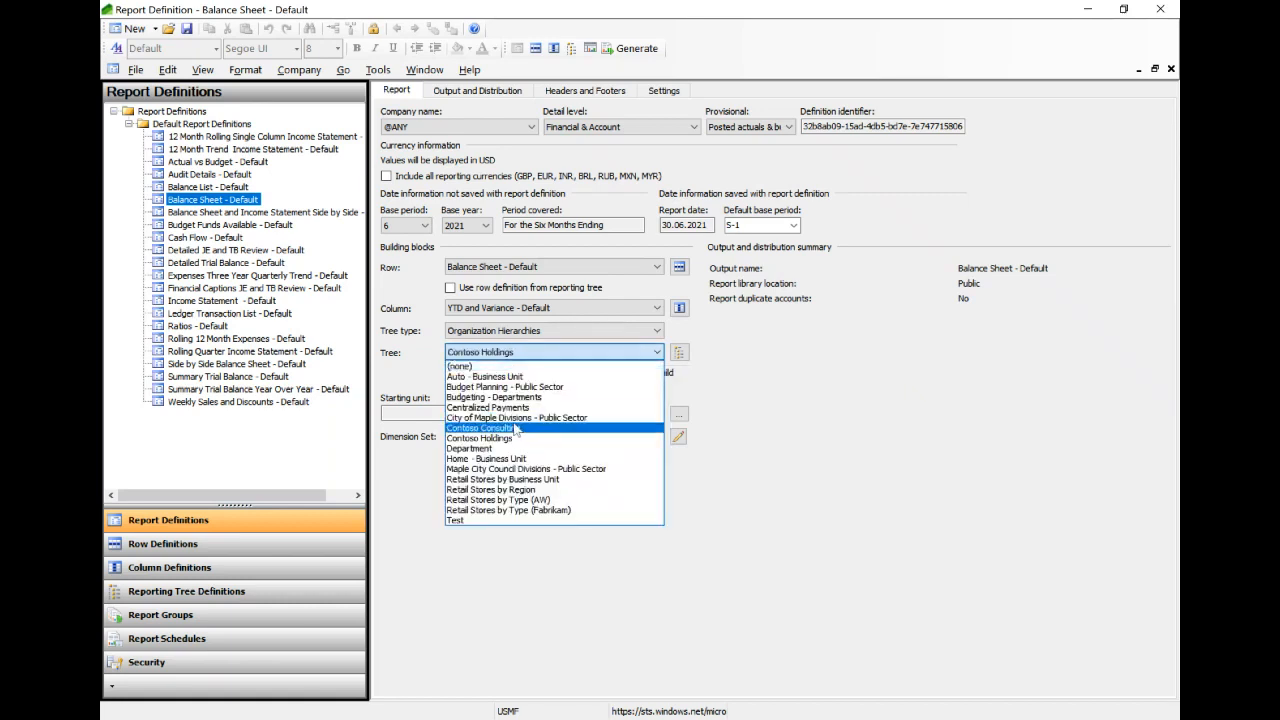
left_click(561, 354)
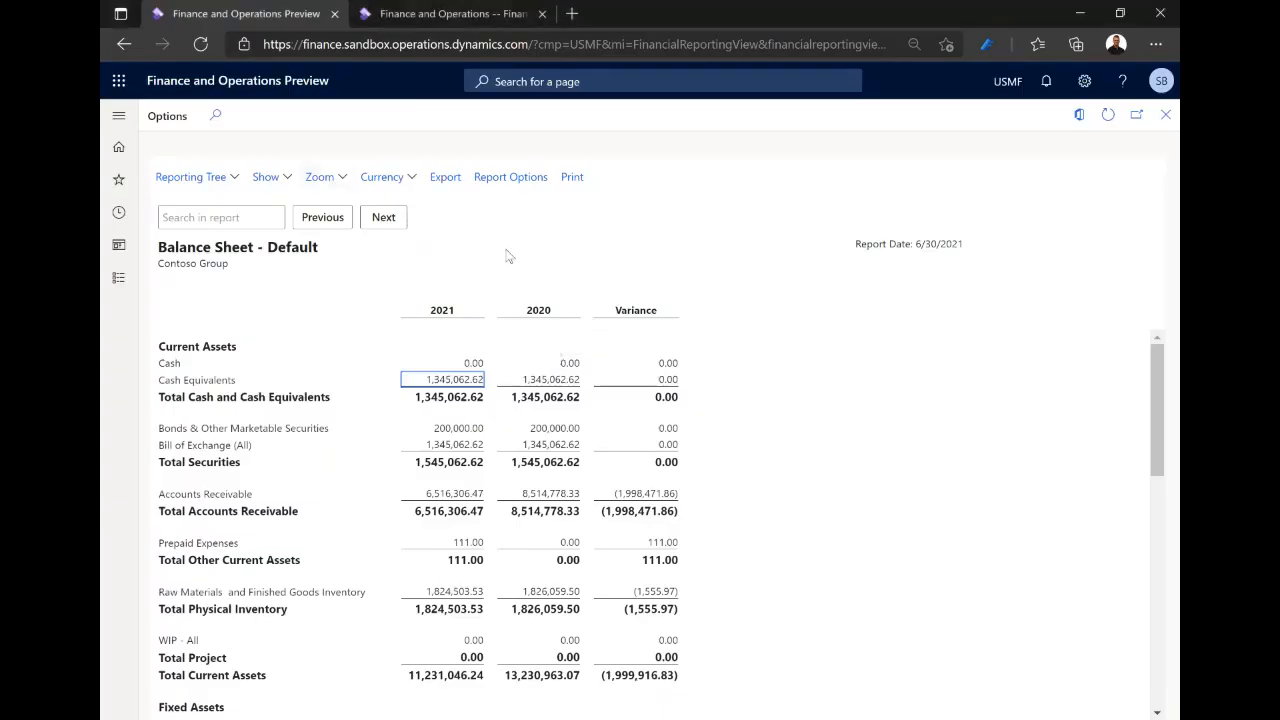
In the web viewer, display the balance sheet for Contoso Entertainment System Germany, and for Contoso Entertainment System USA.
left_click(228, 178)
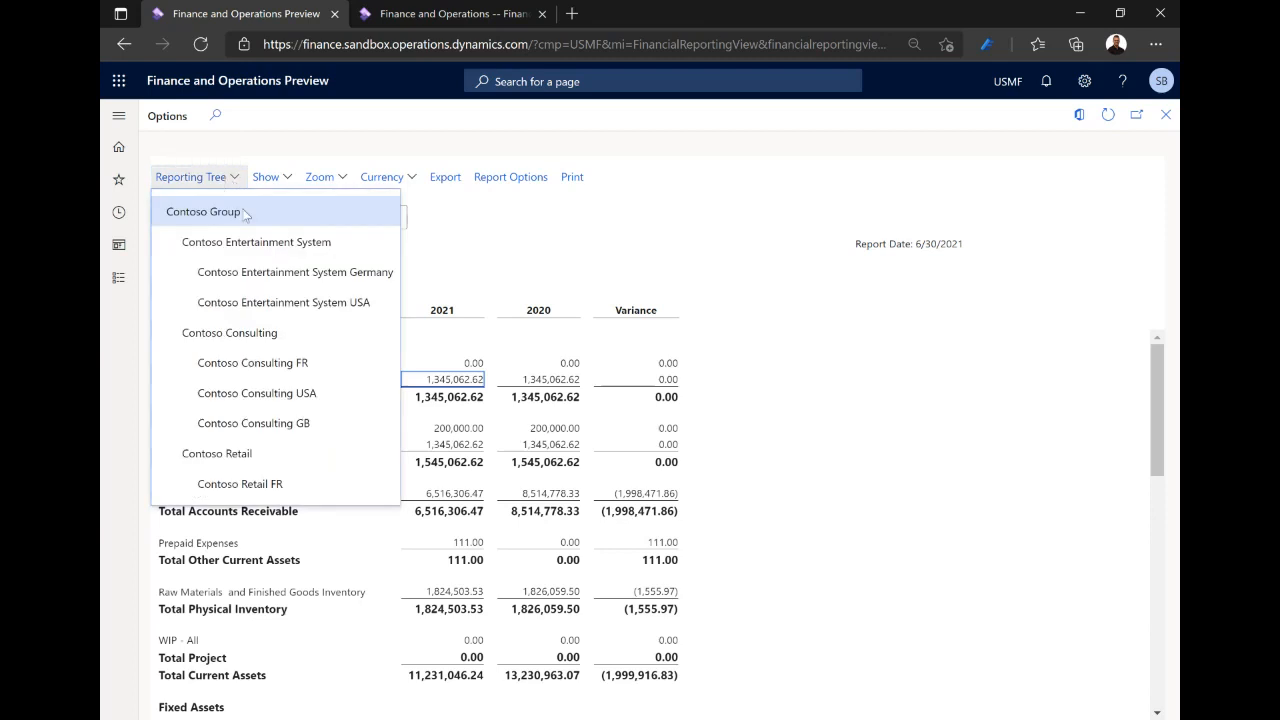
left_click(358, 285)
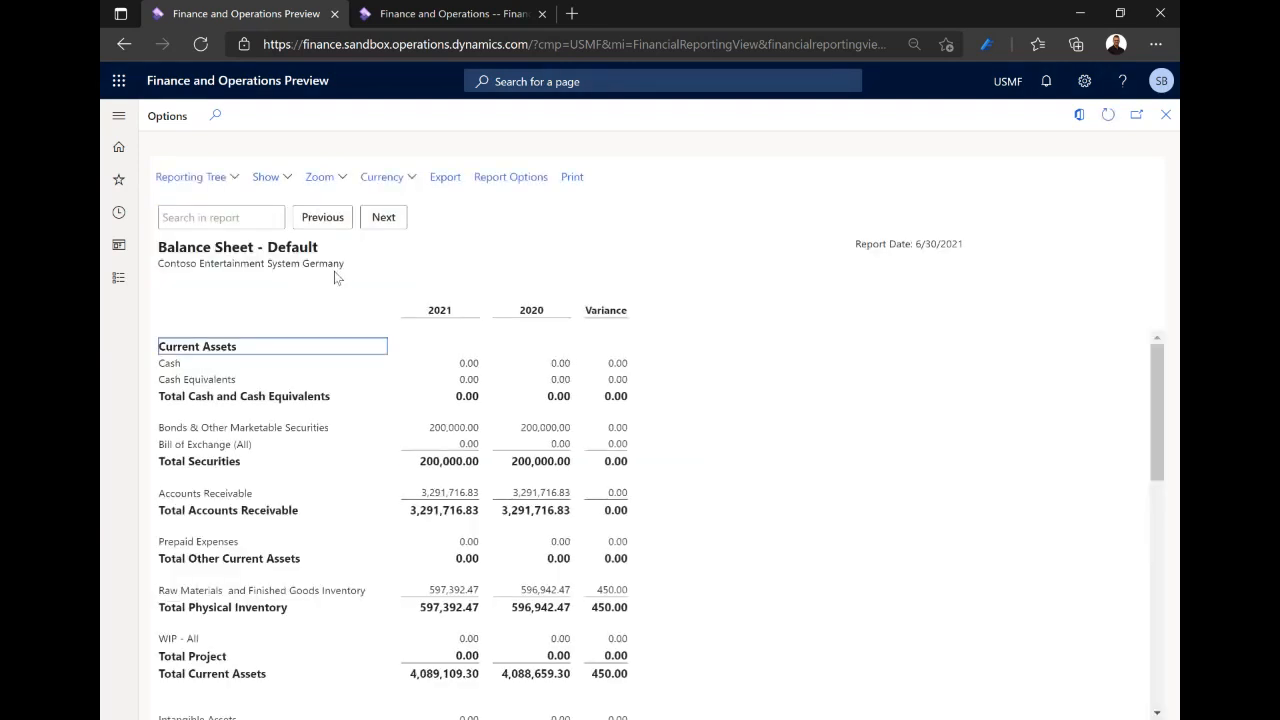
left_click(190, 177)
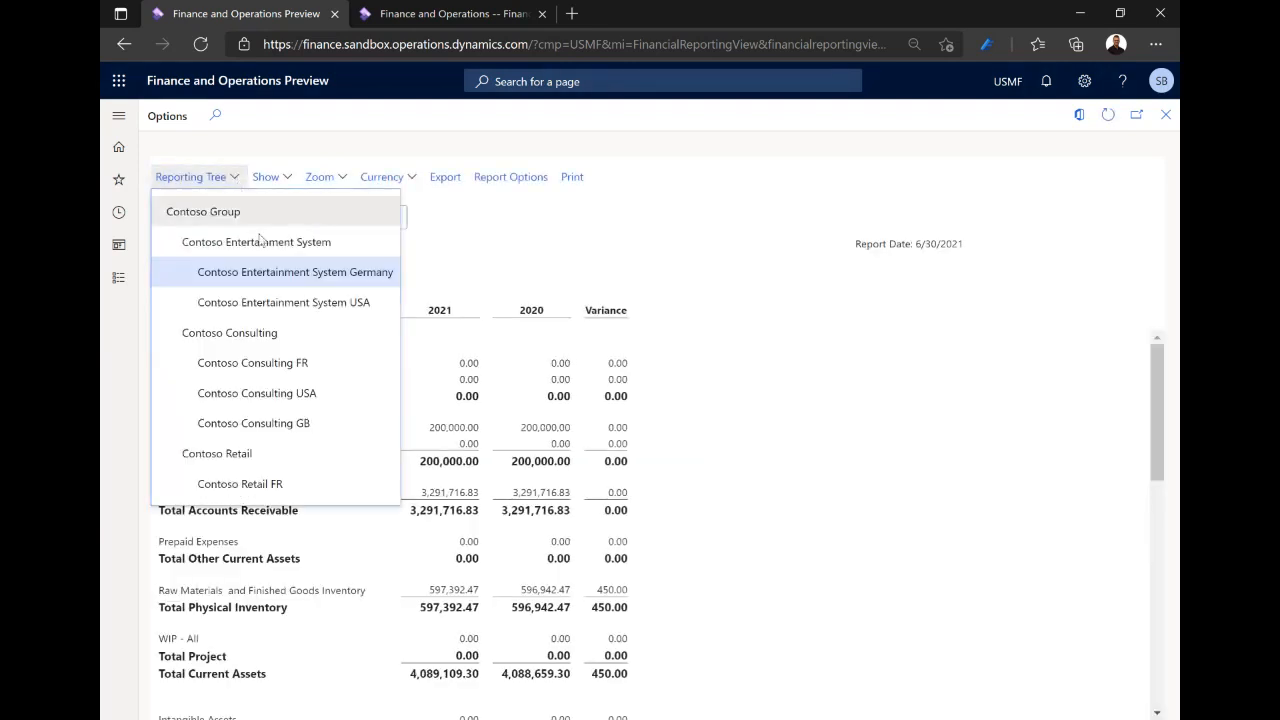
left_click(340, 304)
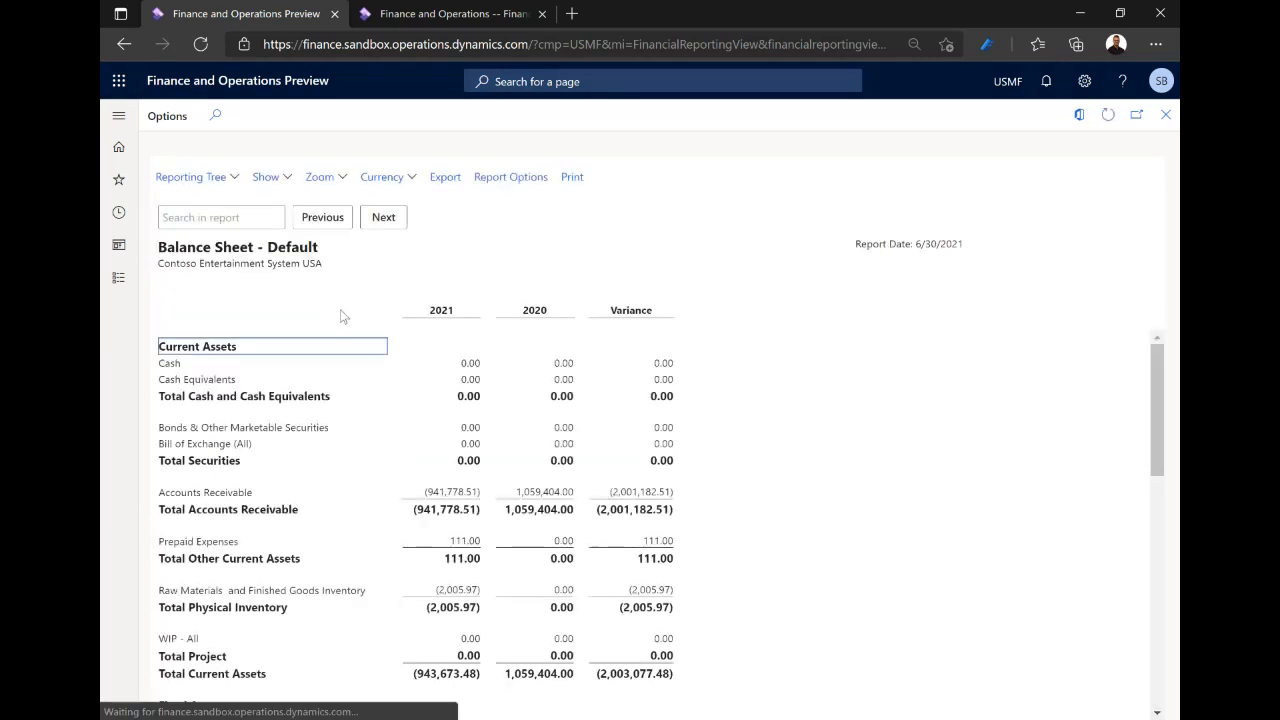
Display the consolidated balance sheet for Contoso Entertainment System, and return to the Contoso Group level of the reporting tree.
left_click(233, 177)
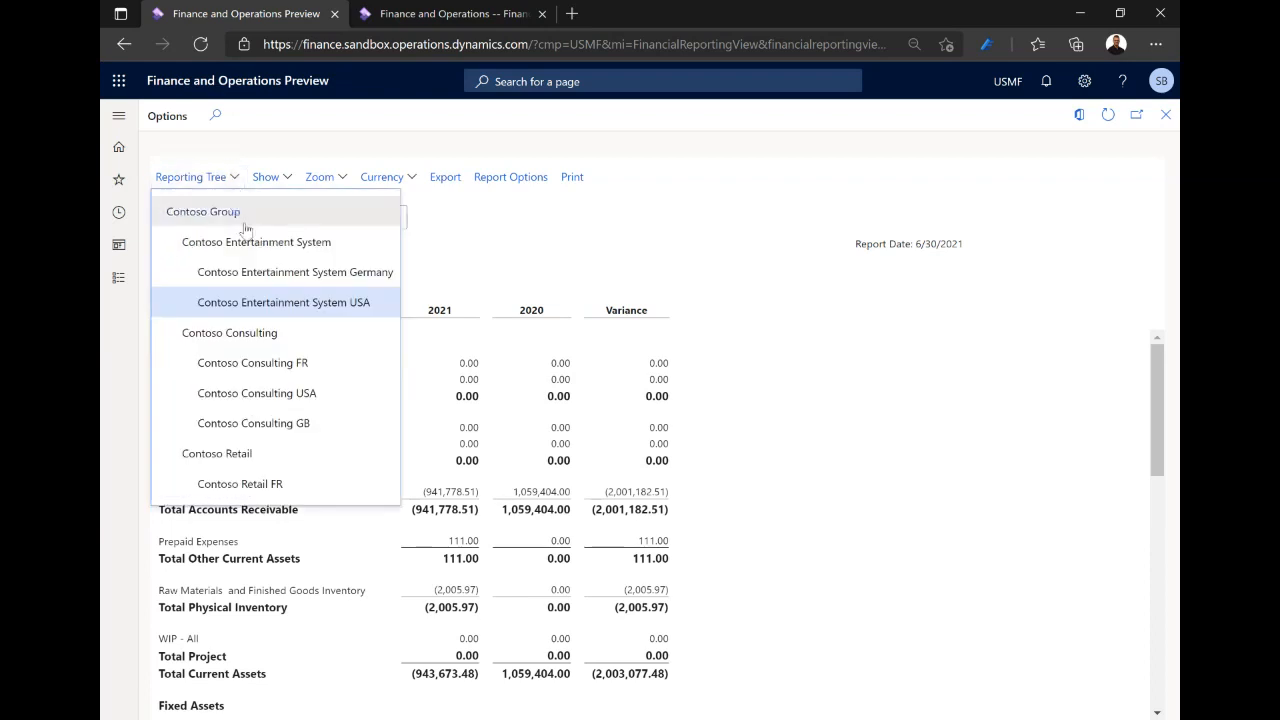
left_click(312, 246)
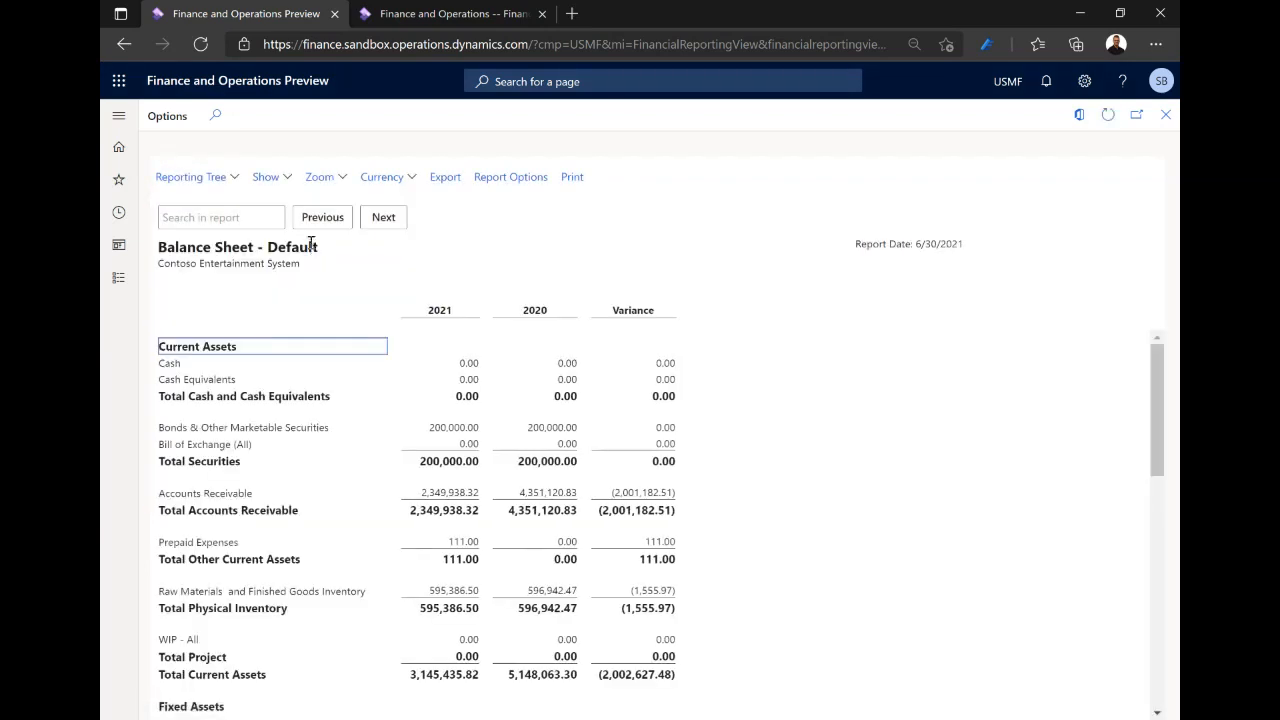
left_click(213, 177)
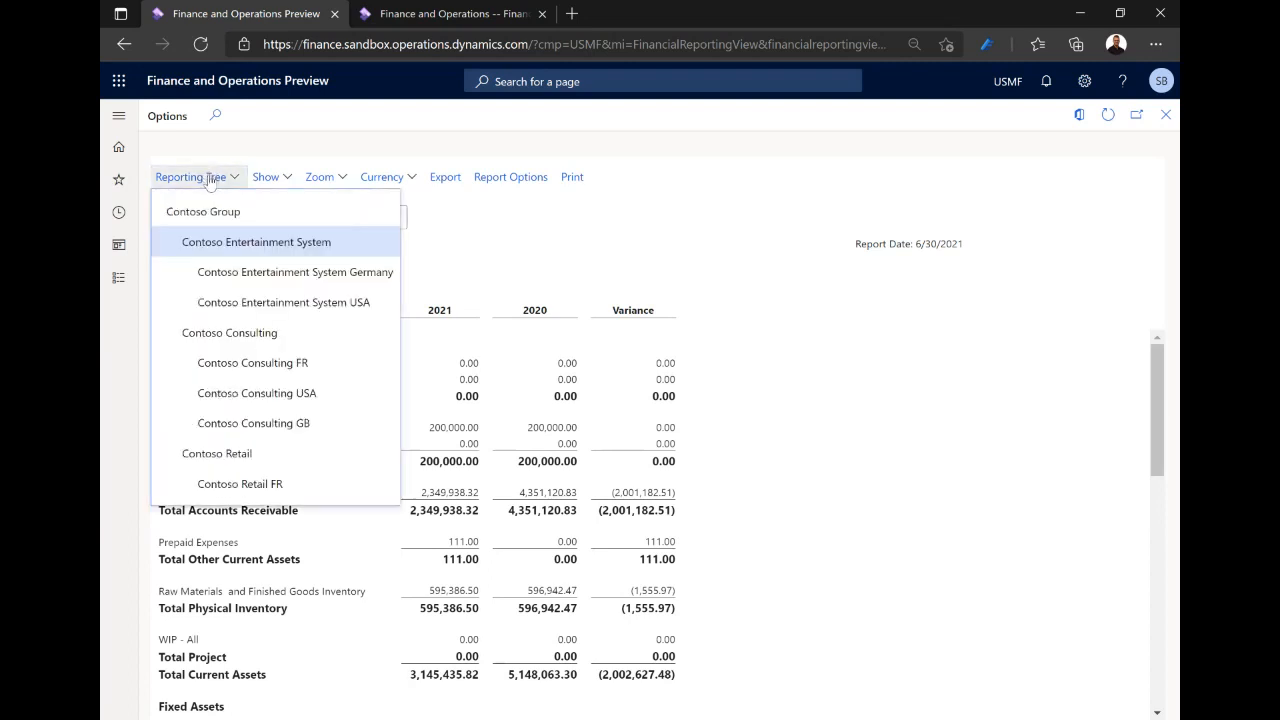
left_click(225, 219)
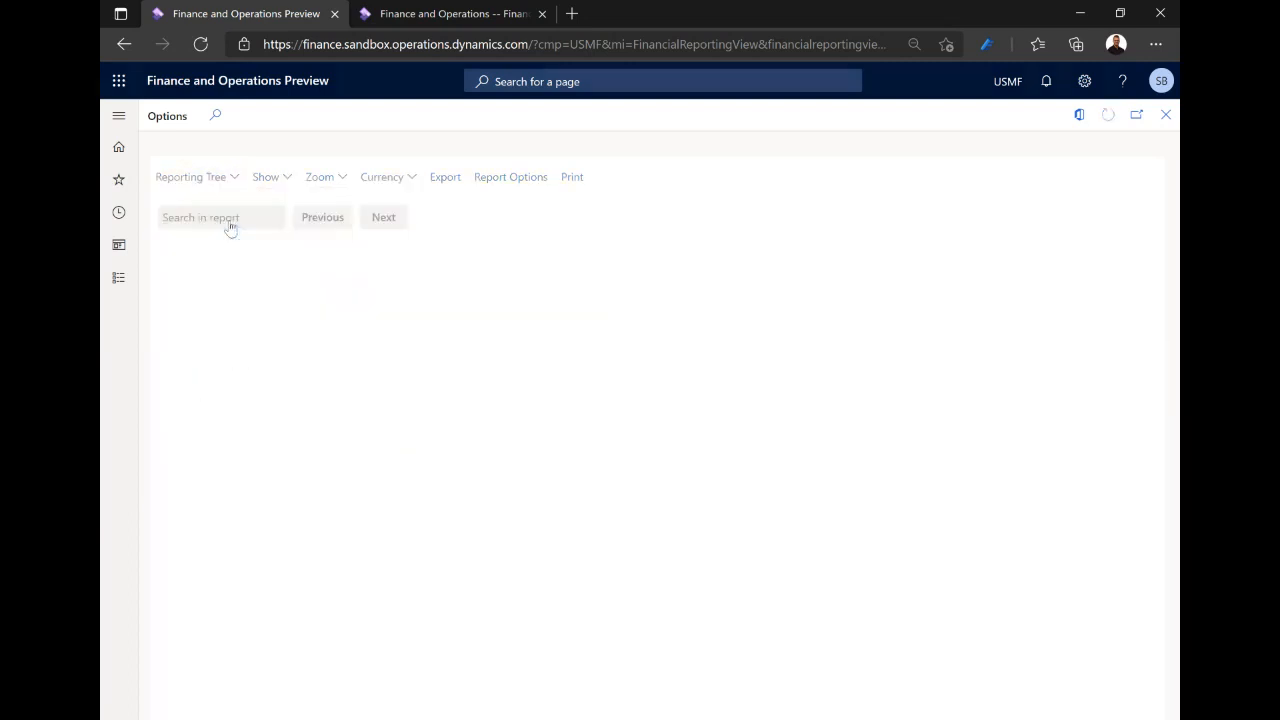